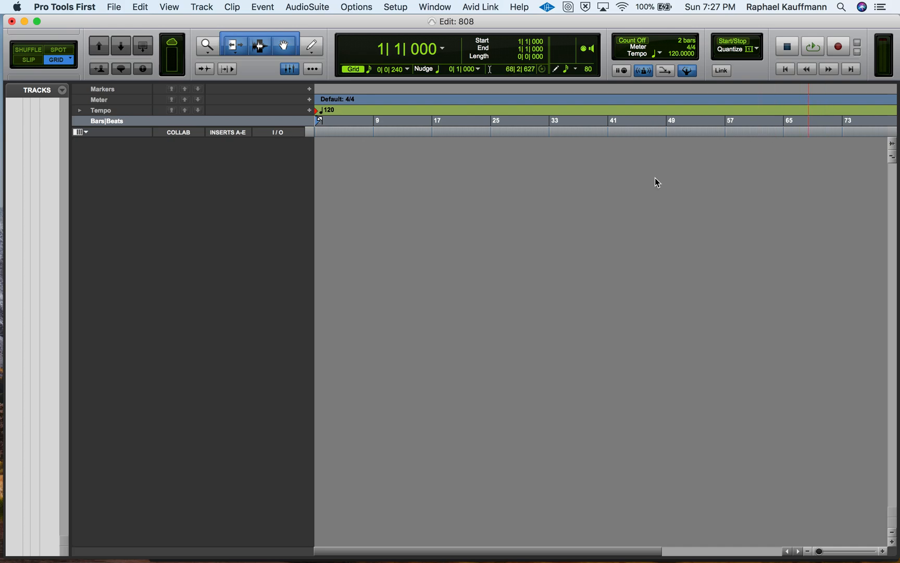
Step: Create one mono instrument track in ticks named 808
click(200, 8)
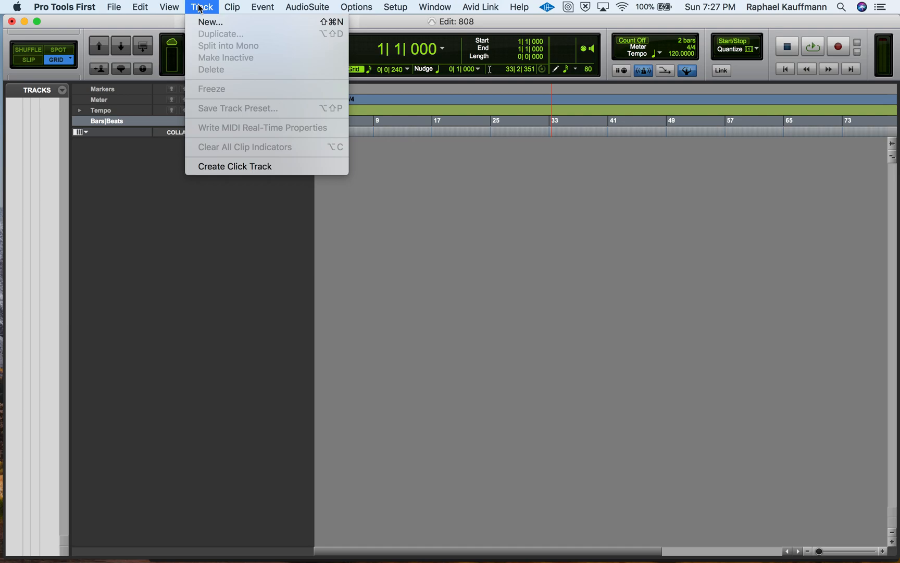
click(207, 22)
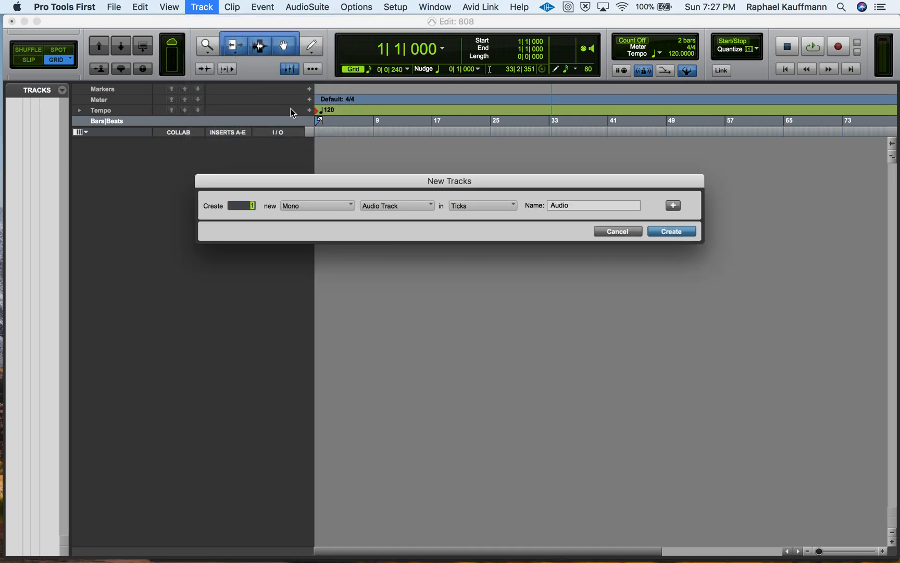
click(378, 207)
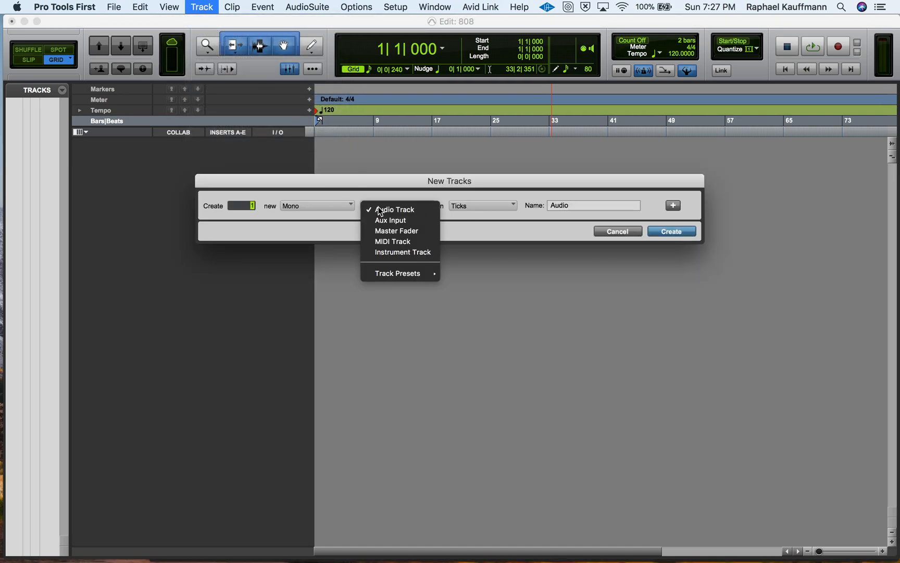
click(388, 248)
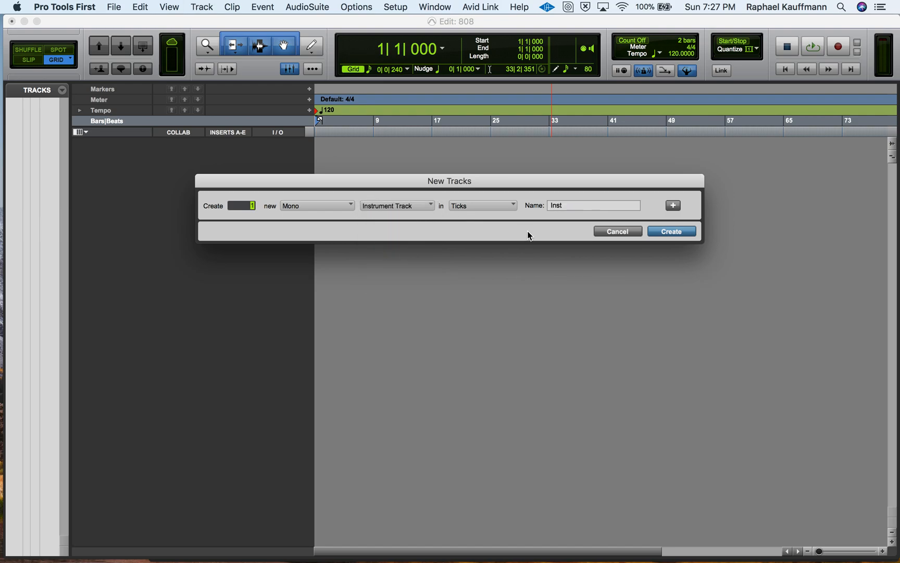
double_click(581, 203)
text(808)
key(Return)
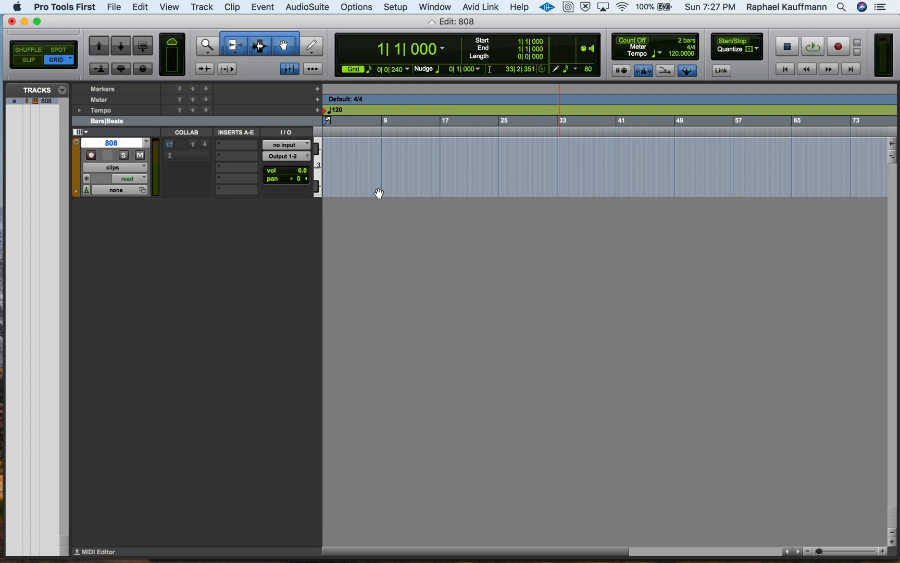
Step: Insert the Xpand!2 instrument plug-in in the 808 track's first insert slot and reposition its window
click(227, 145)
mouse_move(269, 150)
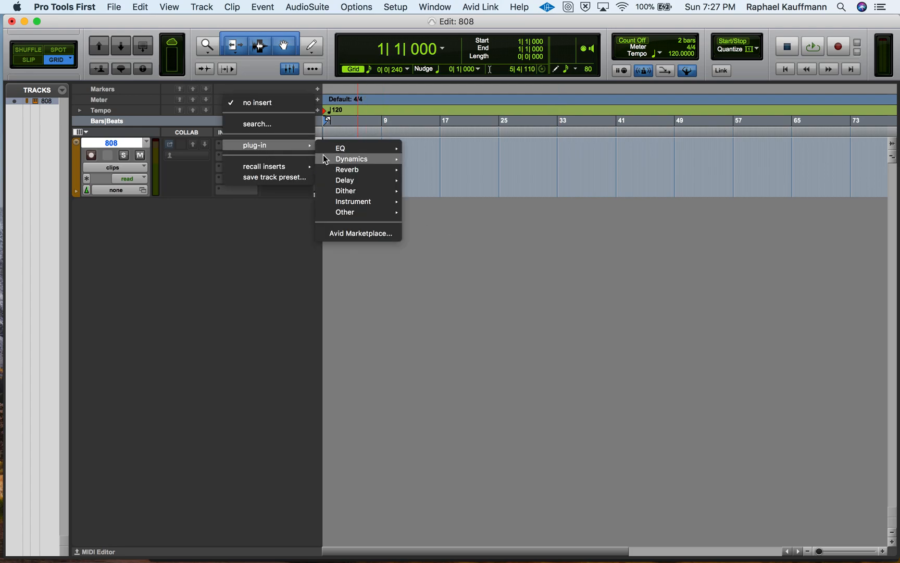
mouse_move(380, 201)
click(443, 236)
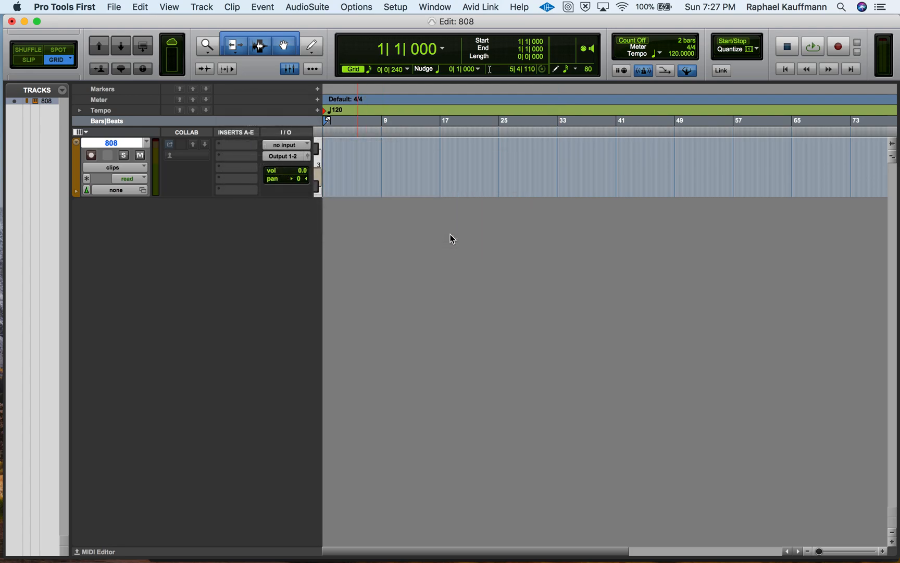
drag(455, 172, 344, 95)
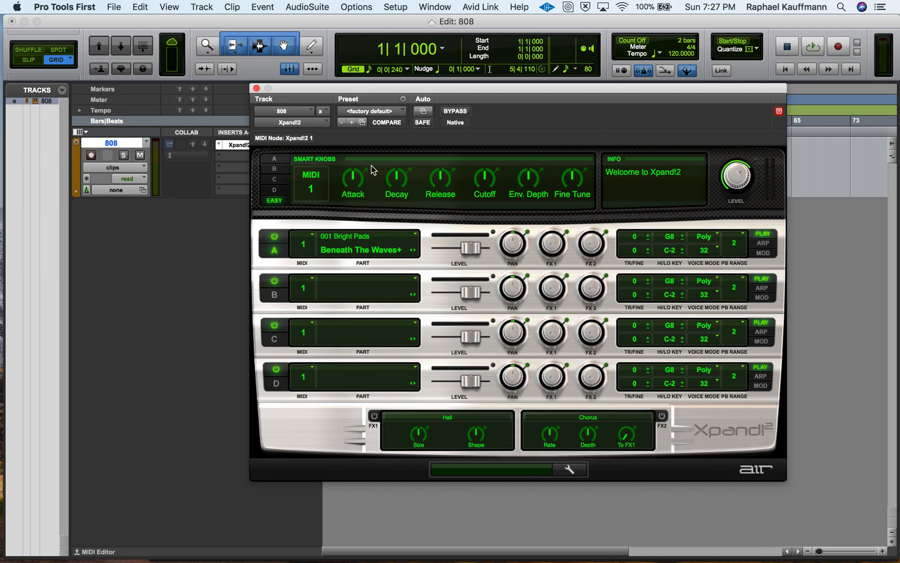
Step: Load the Xpand!2 preset +09 Call To War 1 from 09 Multitrack Arpeggios and switch off parts B, C and D
click(374, 107)
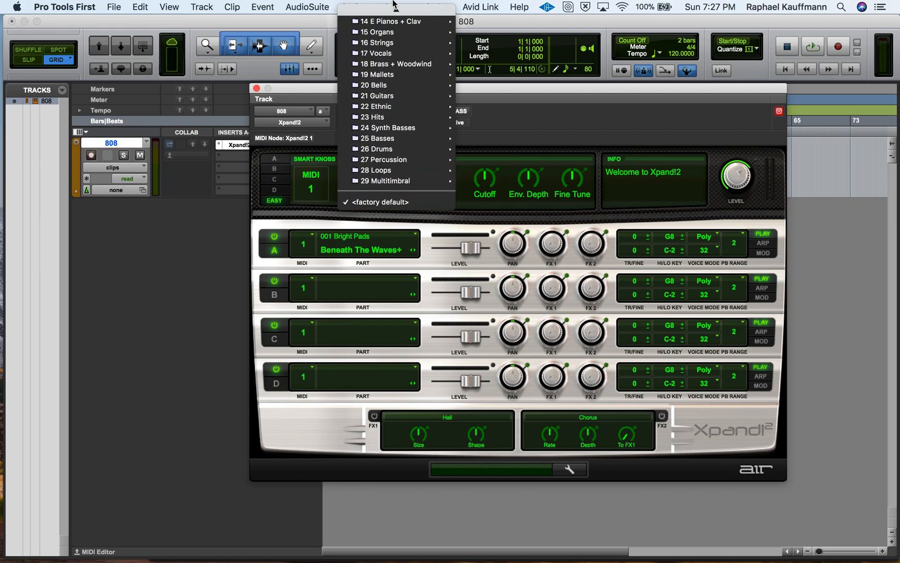
mouse_move(397, 98)
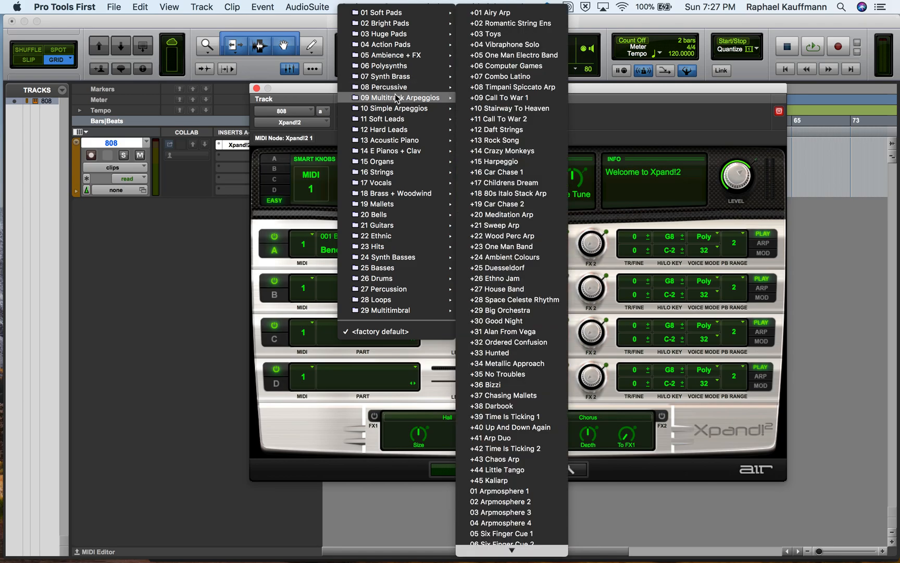
click(505, 97)
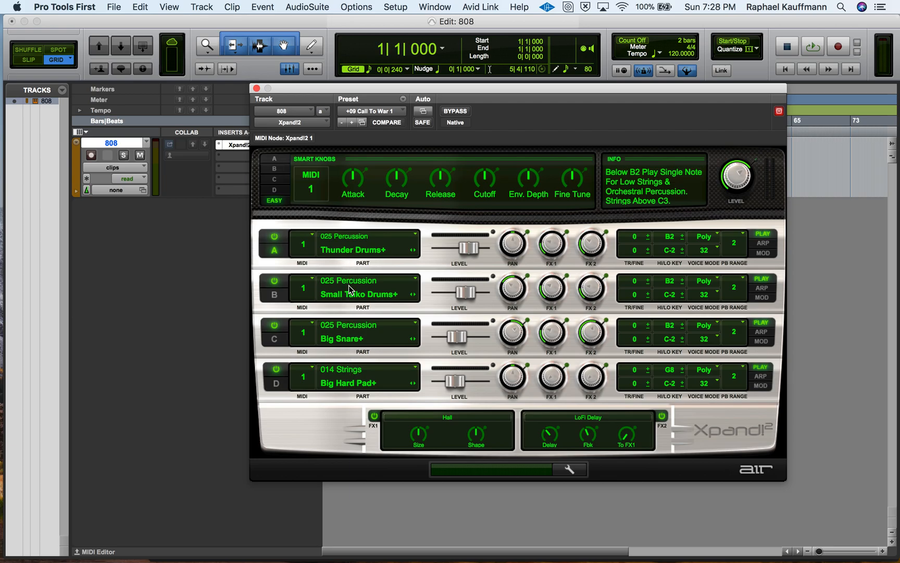
click(275, 281)
click(275, 325)
click(276, 370)
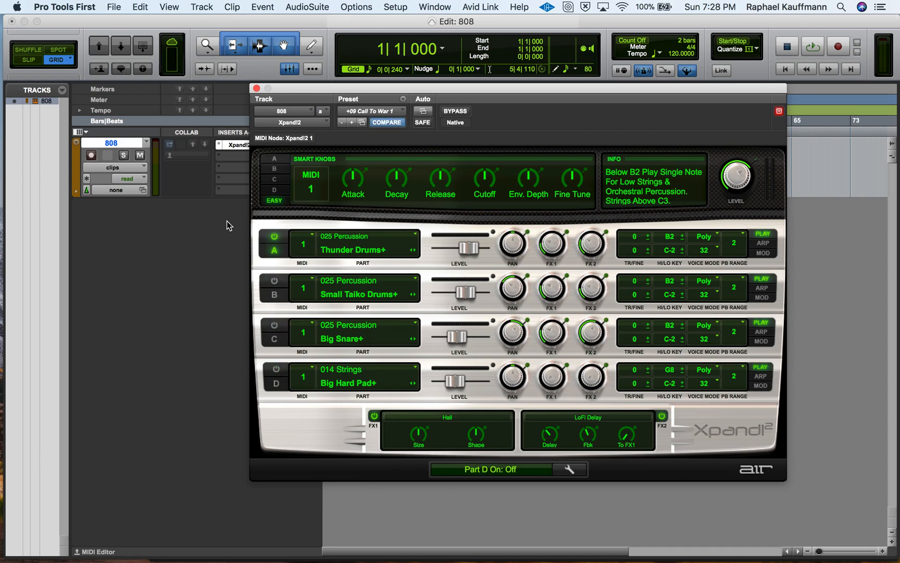
Step: Open the MIDI Editor and audition part A's Thunder Drums+ with notes on its keyboard
click(82, 553)
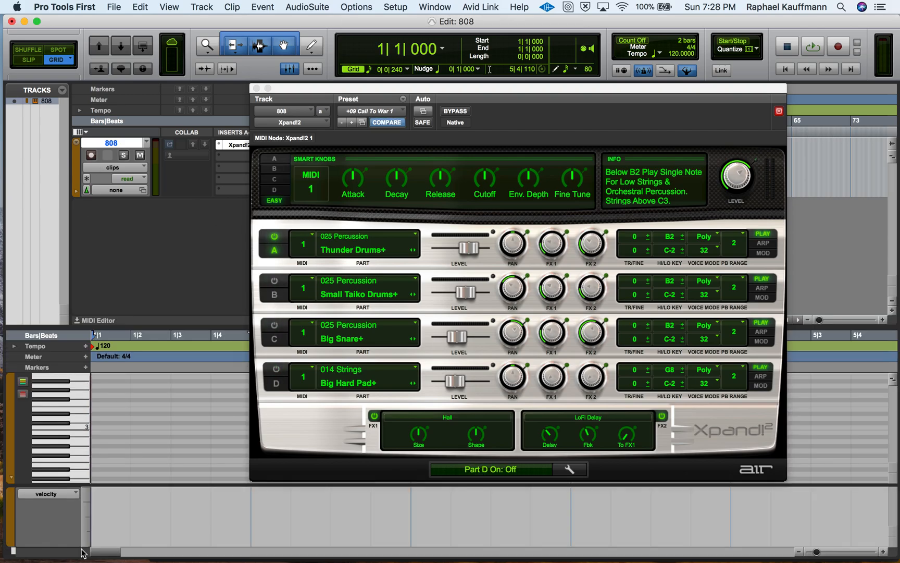
click(75, 432)
mouse_move(75, 433)
mouse_down()
mouse_move(75, 421)
mouse_move(76, 439)
mouse_up()
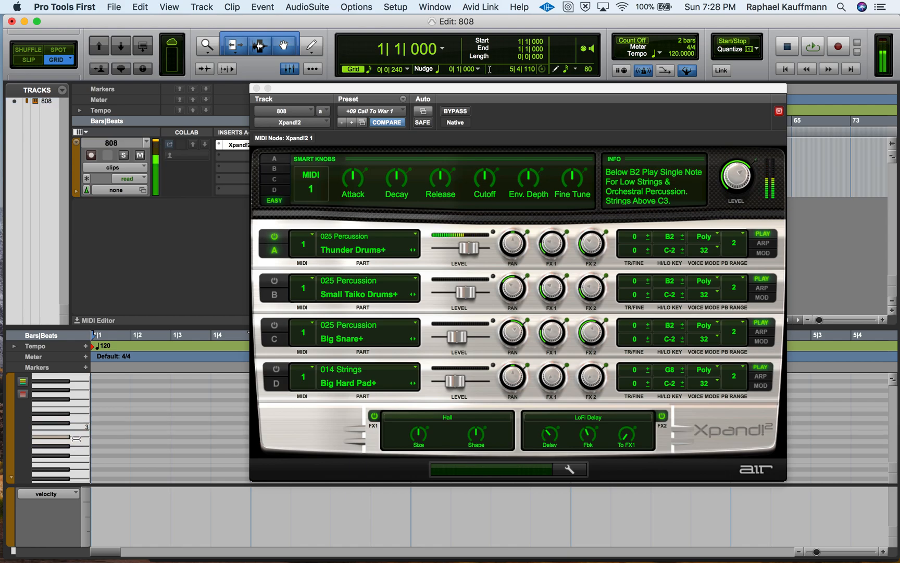
Step: Display the smart knobs of parts A, B and C in turn, auditioning notes in between
click(272, 253)
click(274, 294)
click(78, 432)
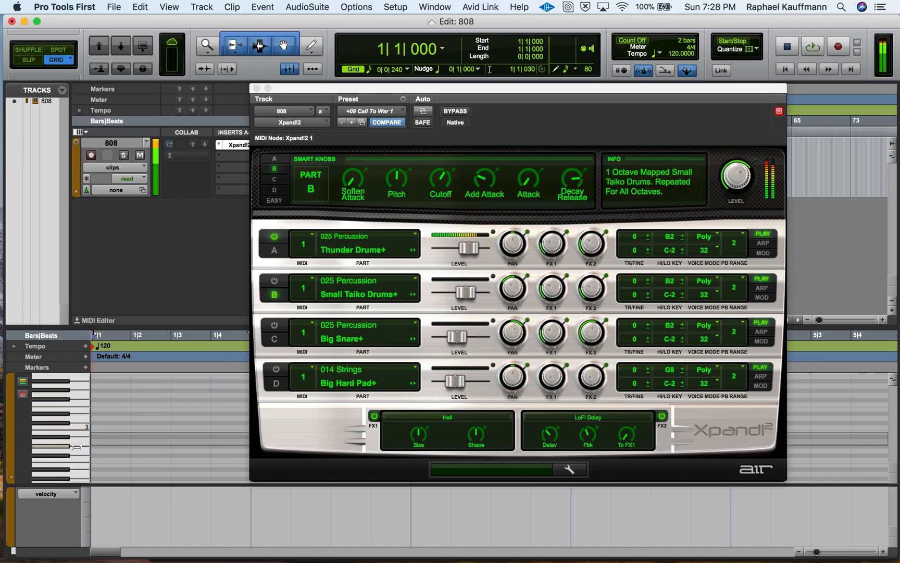
click(274, 305)
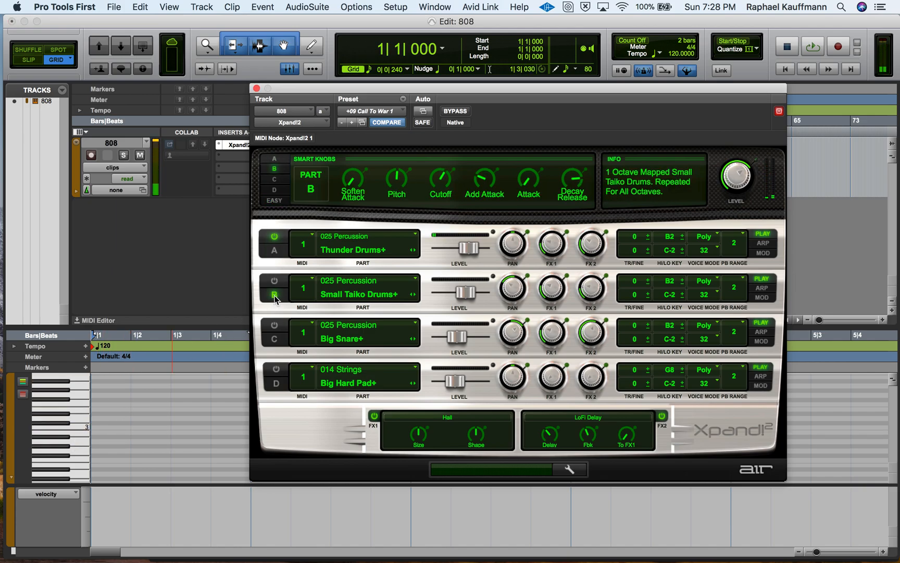
click(274, 338)
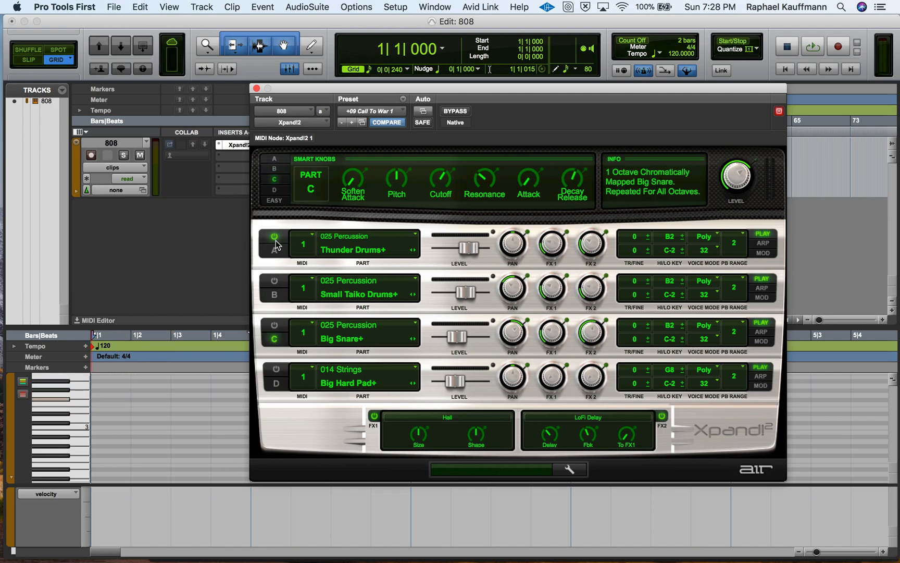
Step: Switch part A off and part B on, and audition Small Taiko Drums+ by itself
click(275, 238)
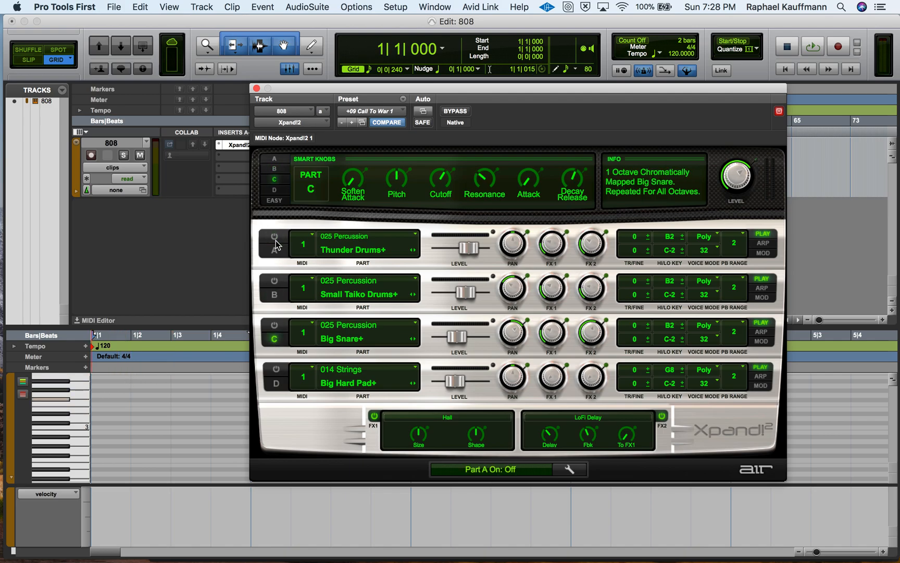
click(274, 281)
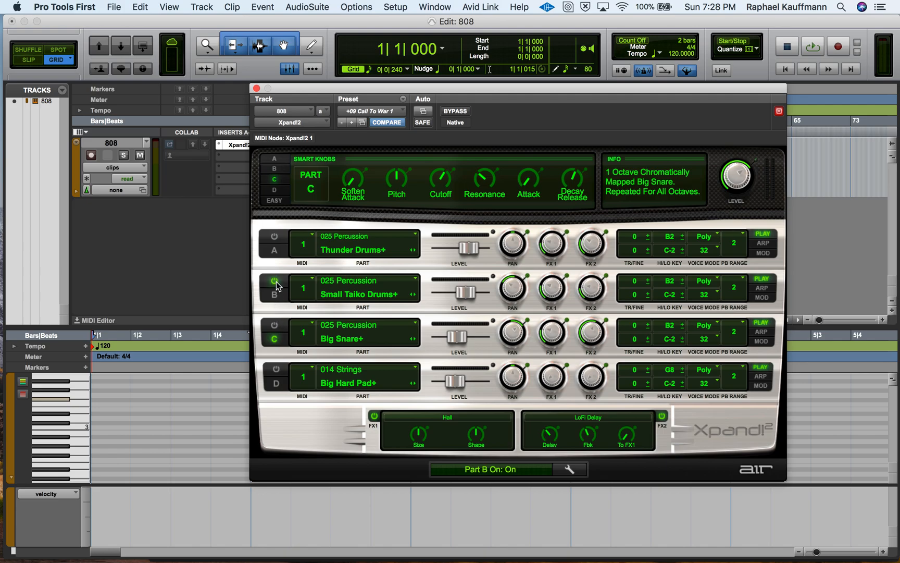
click(107, 411)
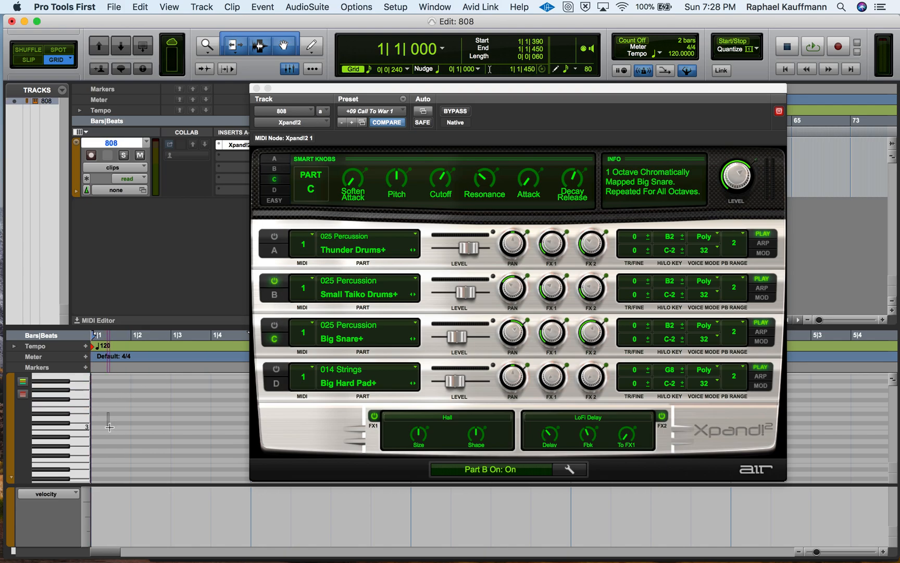
click(75, 442)
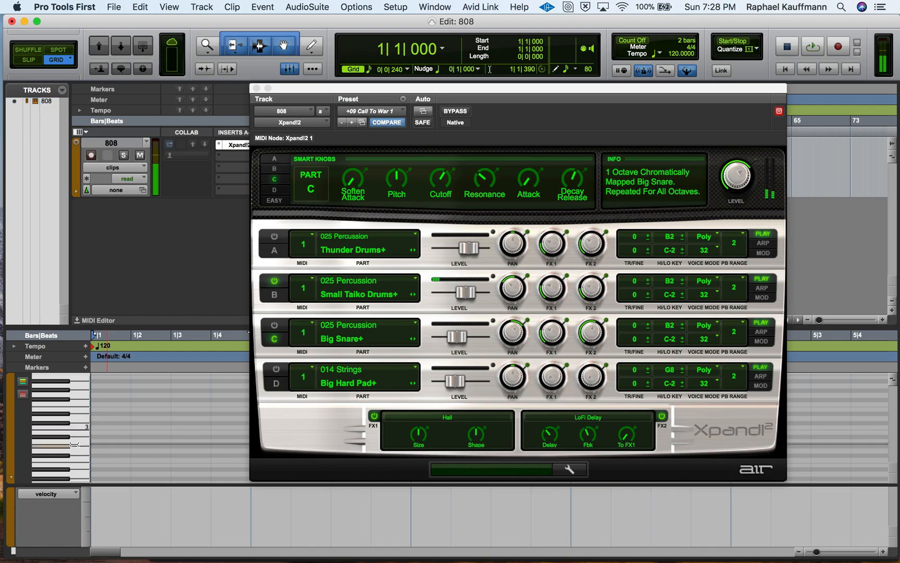
Step: Switch part B off and part C on, and audition Big Snare+ with several notes
click(277, 284)
click(275, 326)
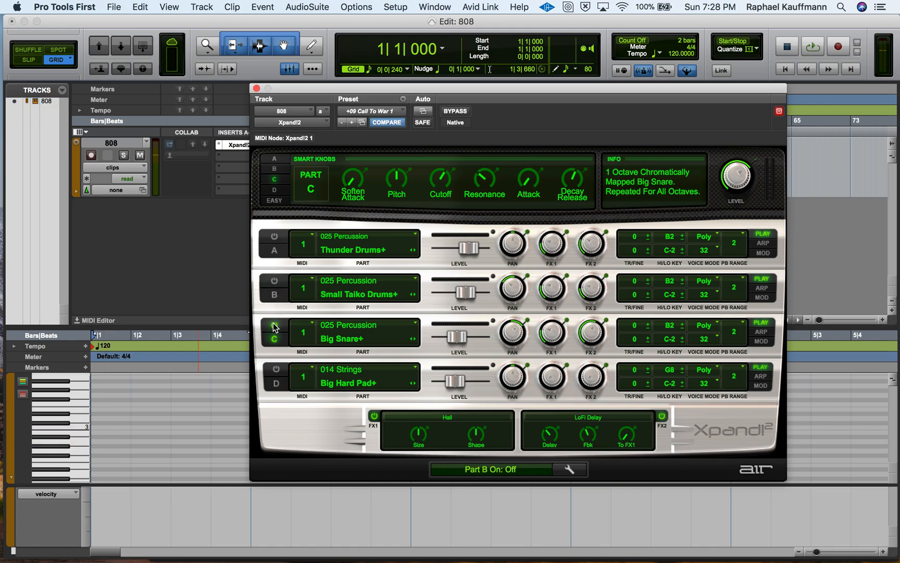
click(78, 432)
click(78, 433)
drag(78, 433, 76, 452)
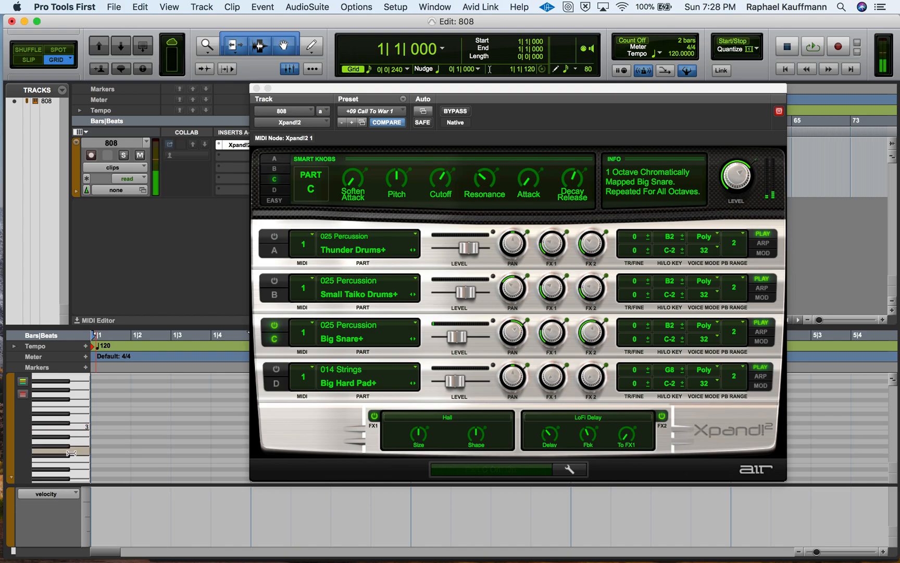
Step: Switch parts A, B and D back on and audition all four layers of the preset together
click(274, 236)
click(274, 281)
click(275, 368)
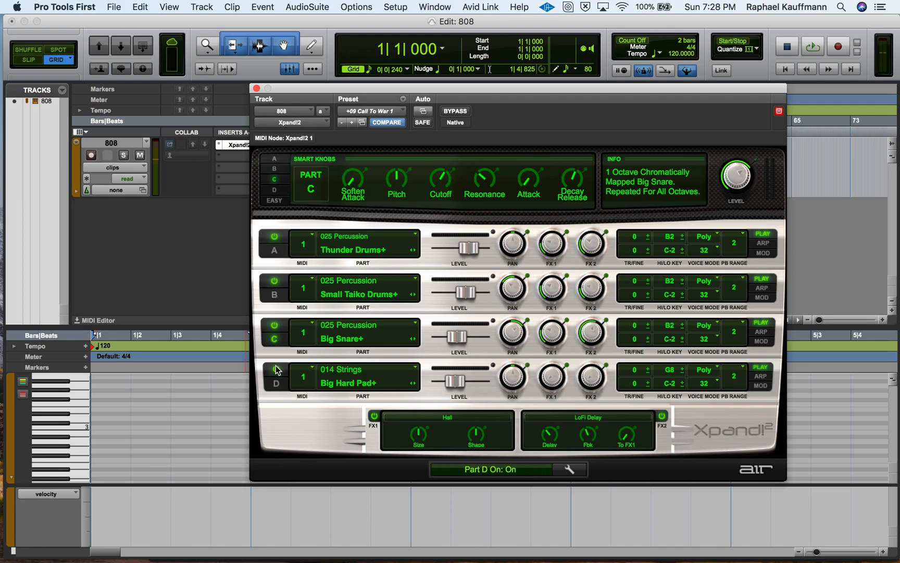
click(81, 427)
click(80, 441)
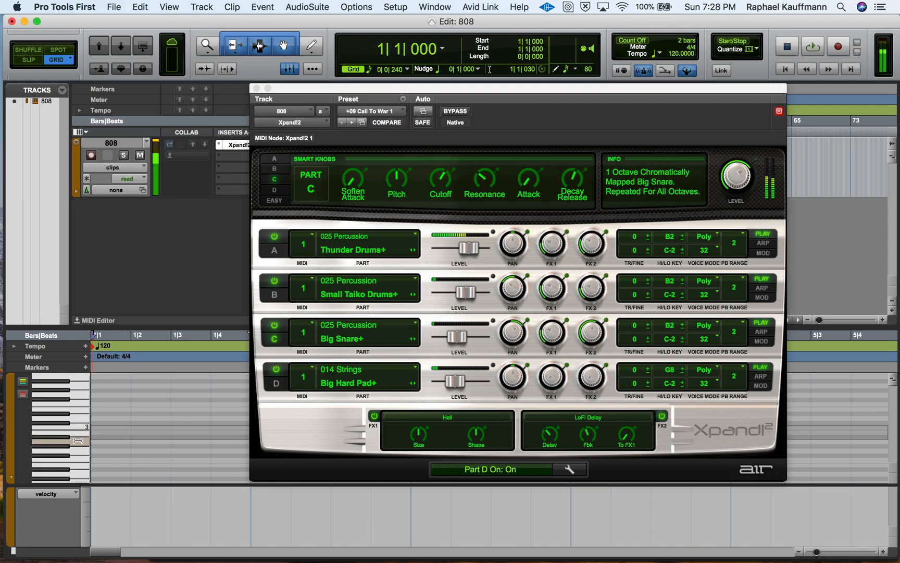
click(79, 441)
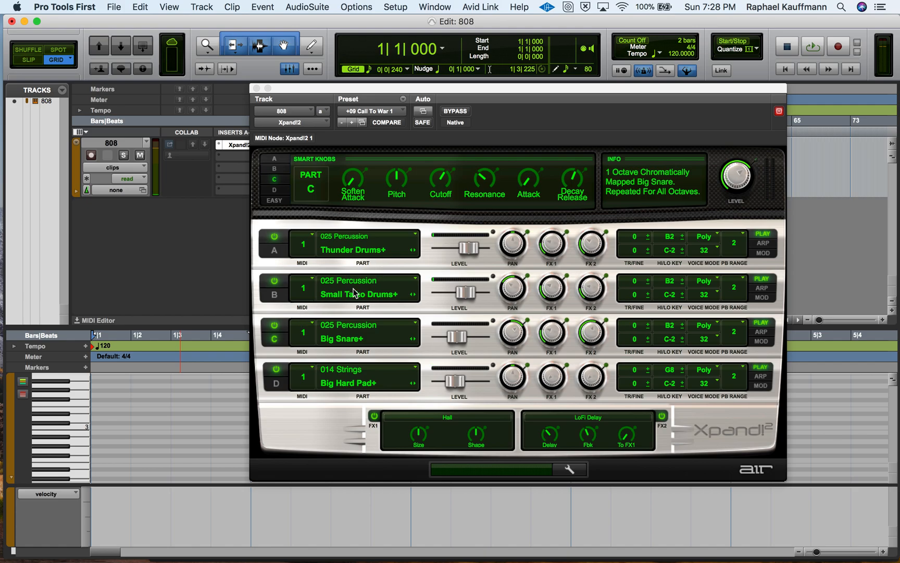
Step: Reset Xpand!2 to the factory default preset and load Poly Electro Drum from 027 Basics into part A
click(361, 111)
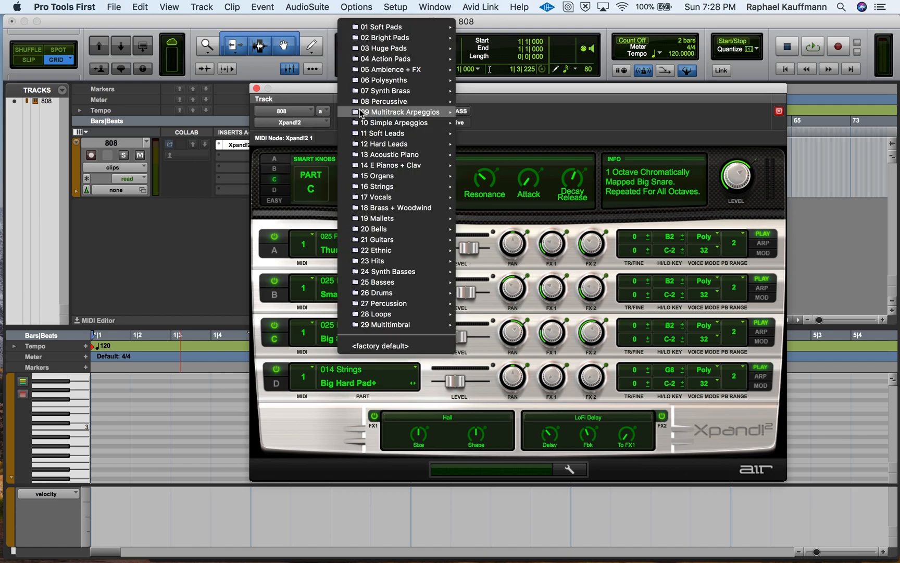
click(368, 347)
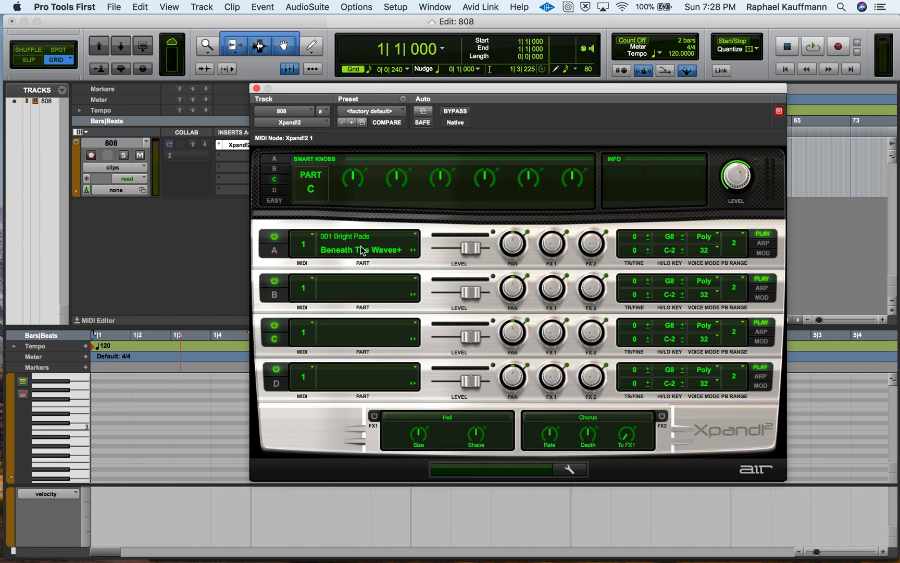
click(361, 246)
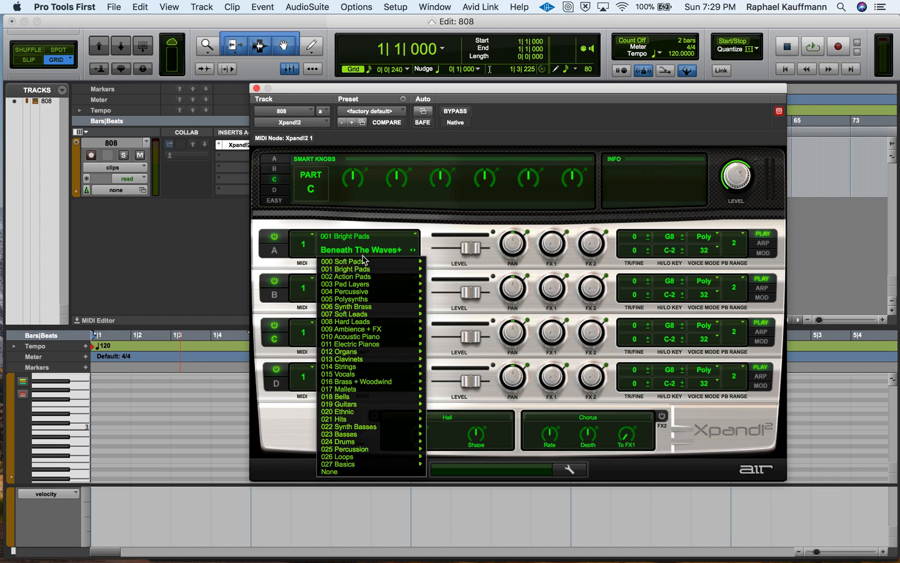
mouse_move(348, 464)
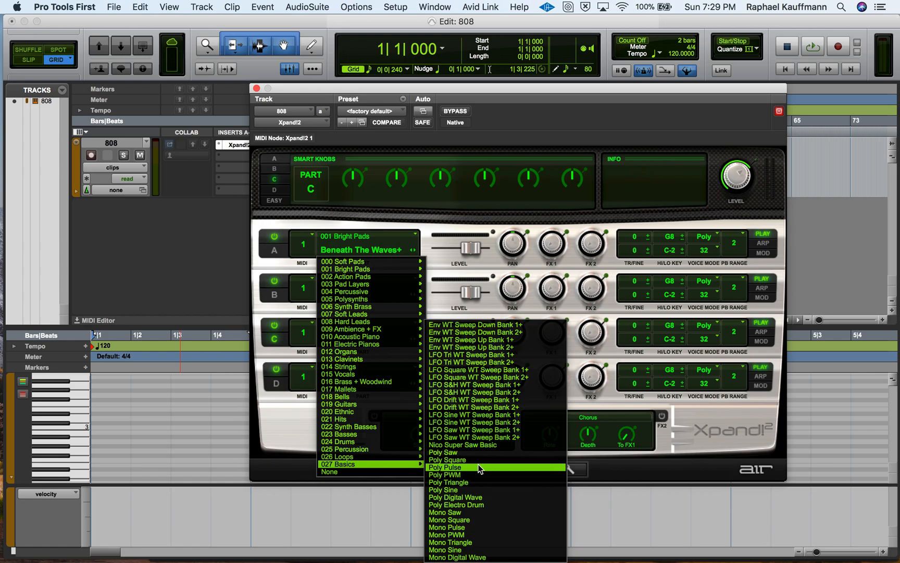
click(477, 507)
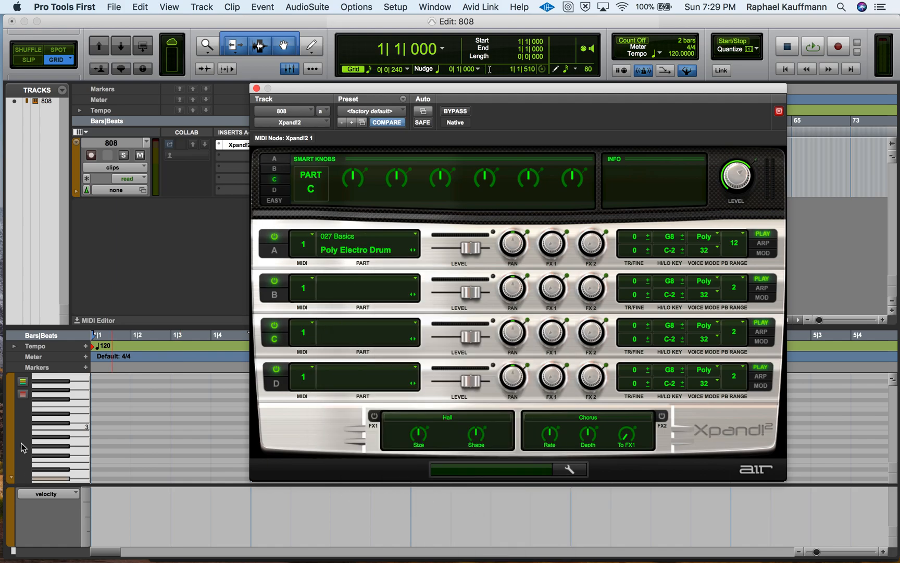
Step: Audition Poly Electro Drum down to the notes around octave 0 and switch the smart knobs to Easy mode
click(77, 425)
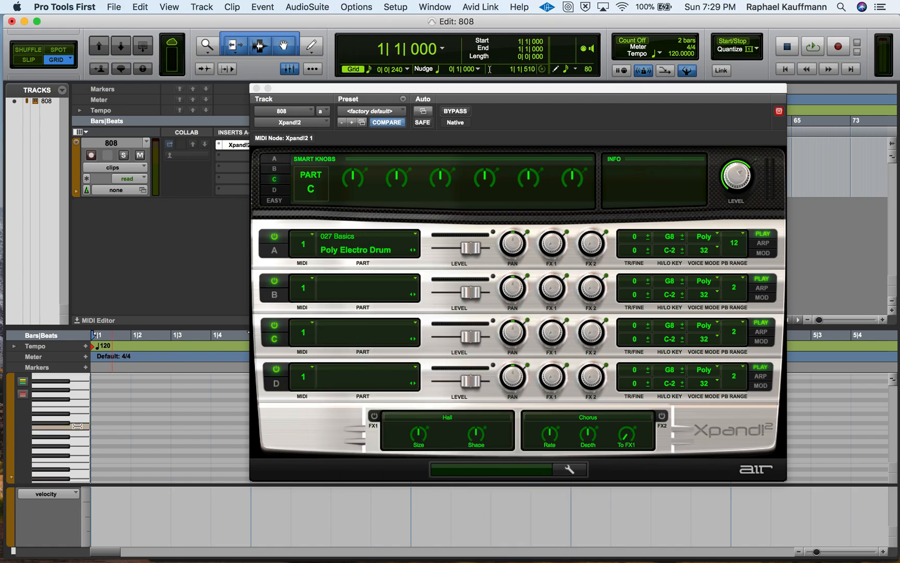
scroll(77, 426, down, 3)
scroll(77, 425, down, 10)
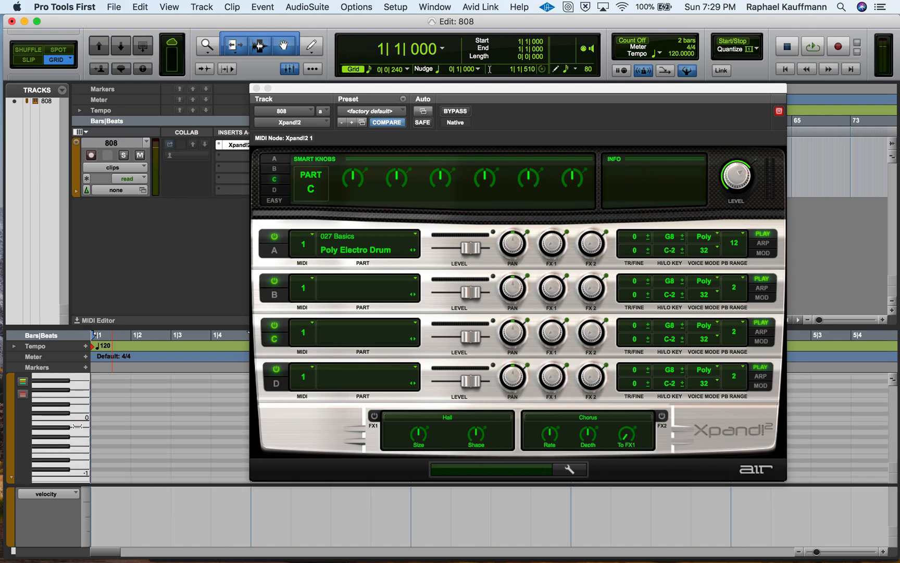
click(78, 424)
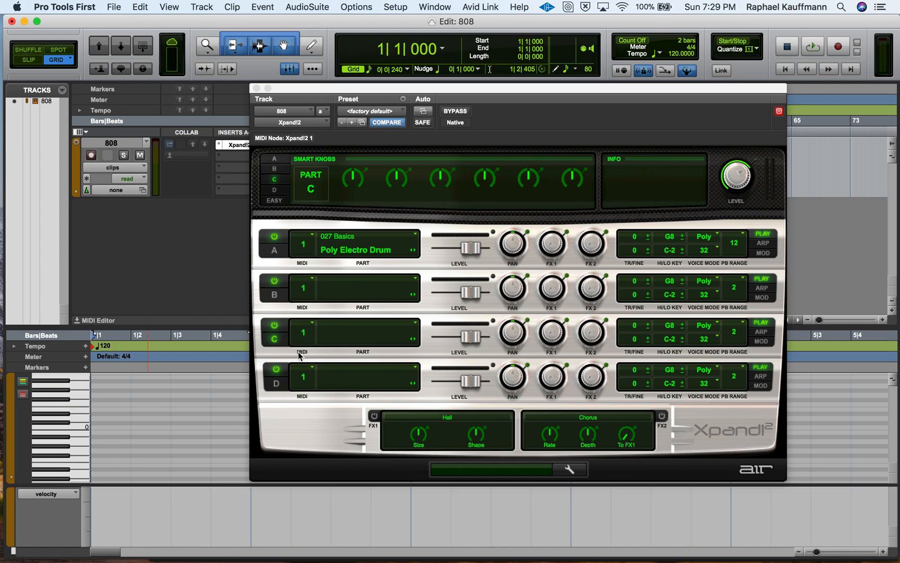
click(274, 200)
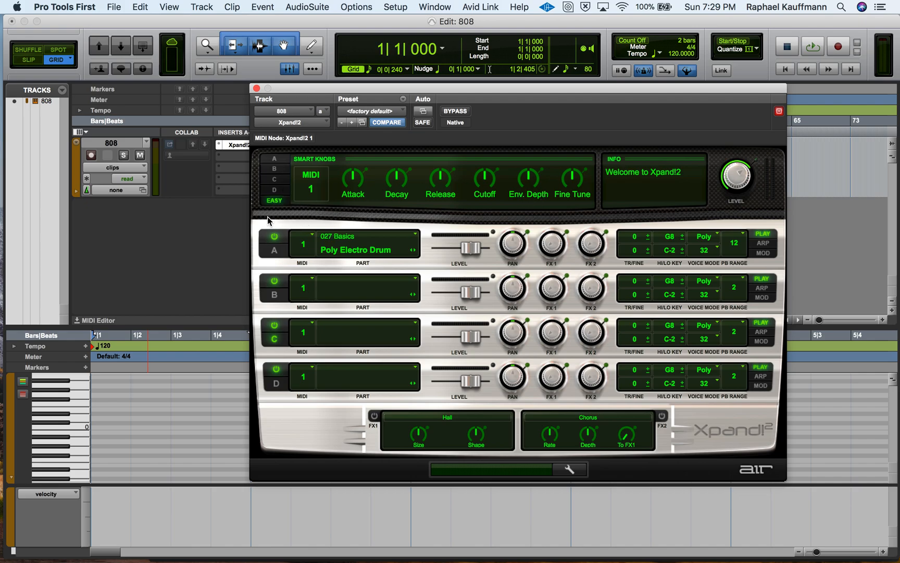
Step: Switch the smart knobs to part A, turn Noise Vol fully down and raise Sine Tune to about three quarters
click(272, 159)
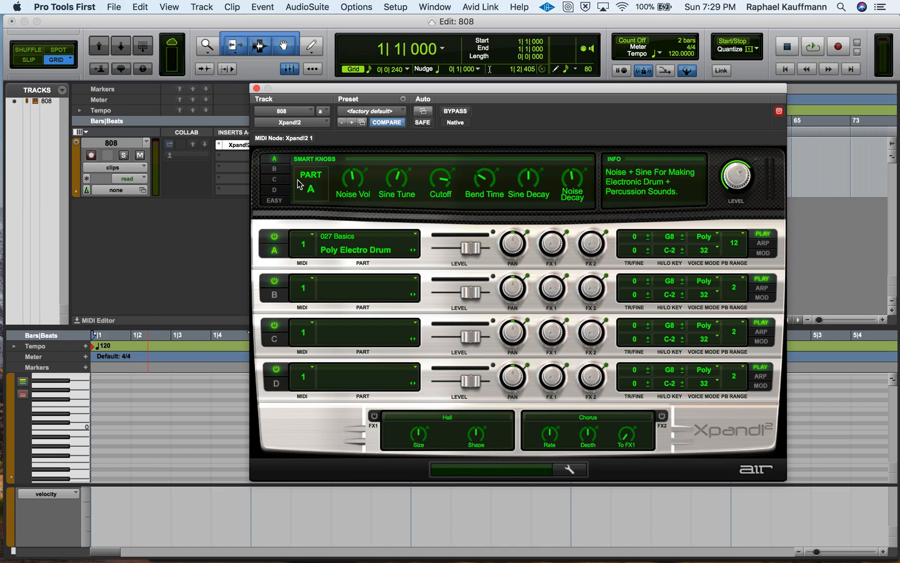
click(275, 200)
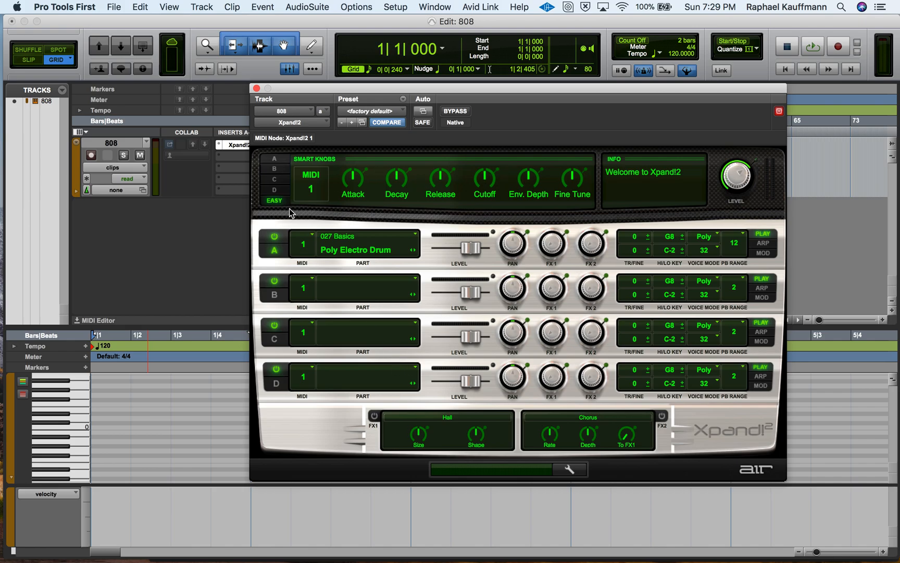
click(276, 159)
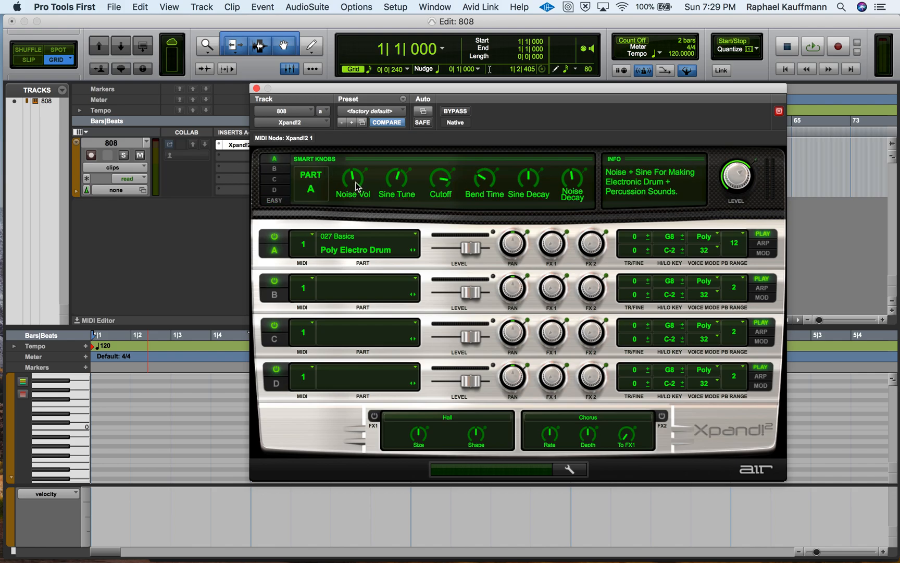
drag(351, 180, 330, 251)
drag(398, 184, 401, 181)
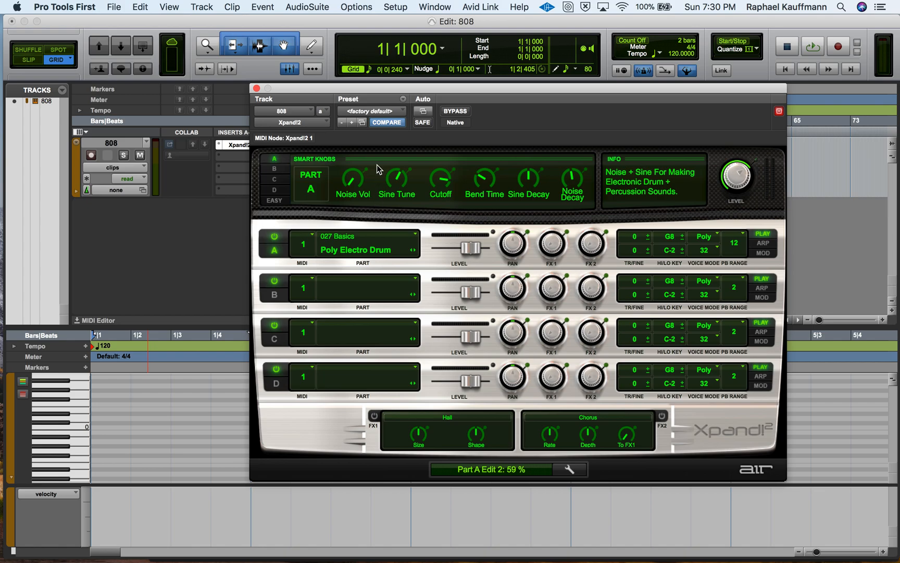
drag(392, 176, 394, 158)
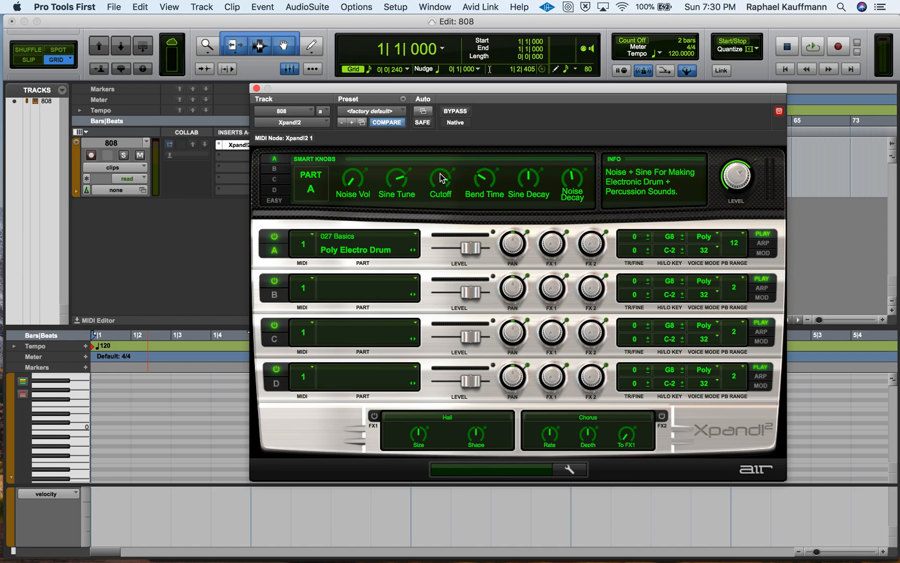
Step: Set part A's Cutoff to 55 % and Bend Time to 50 %, and turn Sine Decay fully up
drag(441, 174, 437, 209)
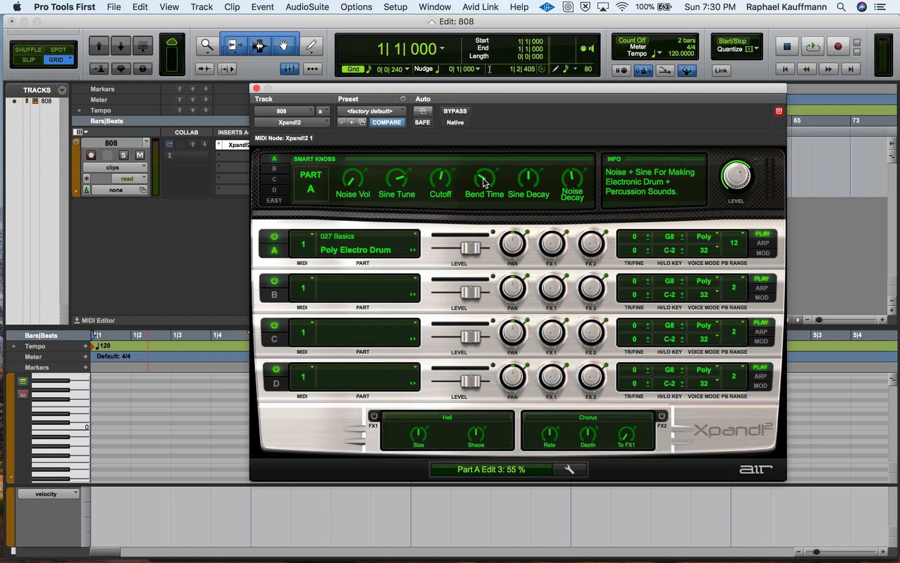
drag(485, 182, 488, 166)
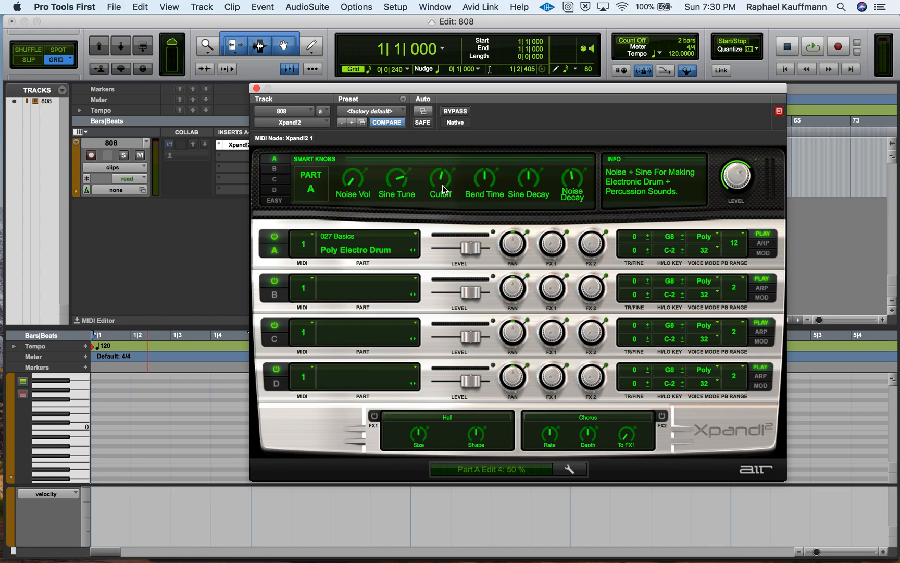
click(530, 180)
drag(529, 161, 533, 112)
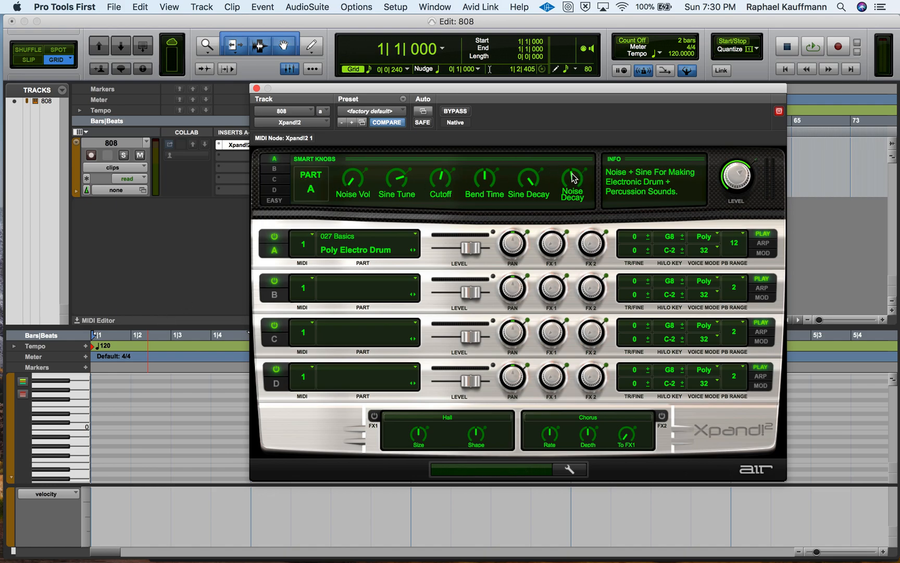
Step: Audition the adjusted Poly Electro Drum patch with several low notes just above octave 0
click(77, 423)
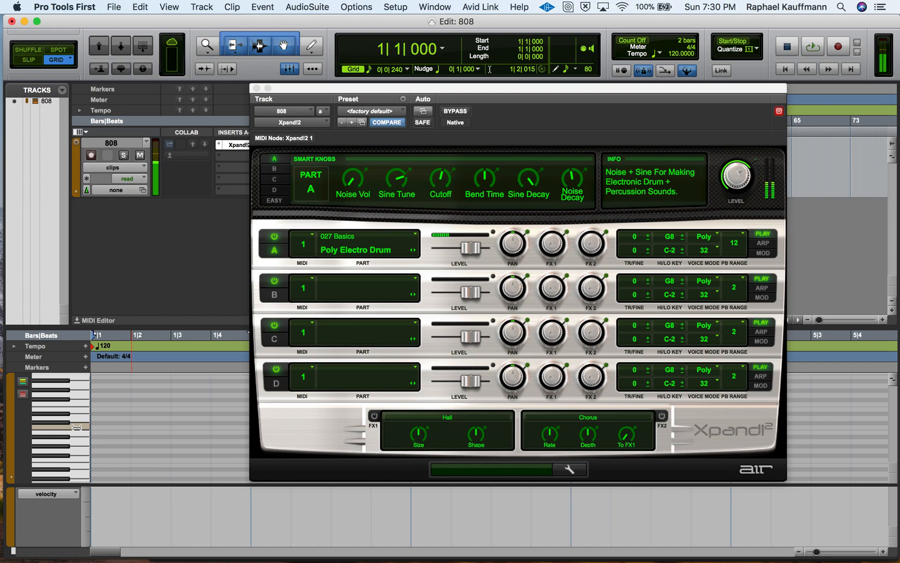
click(77, 414)
click(78, 400)
click(79, 391)
click(79, 404)
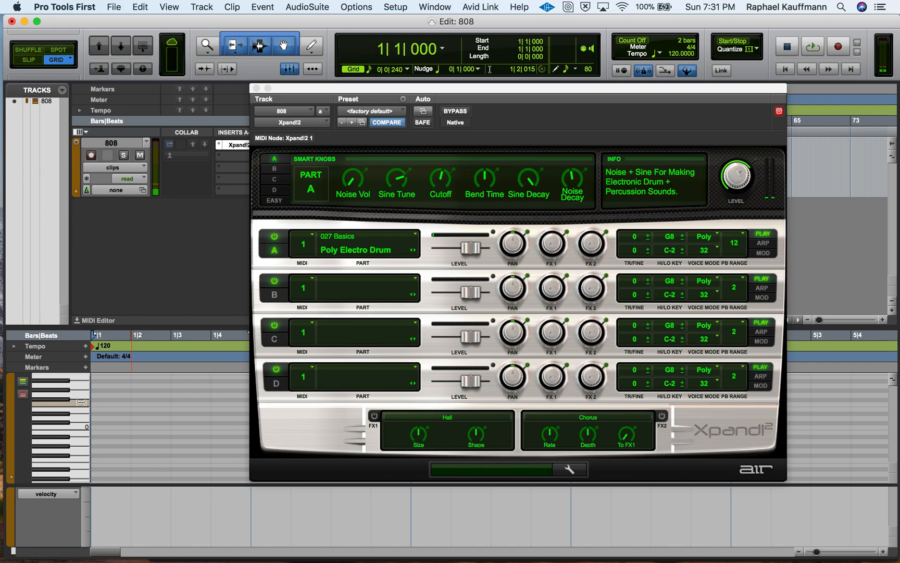
click(81, 402)
click(79, 393)
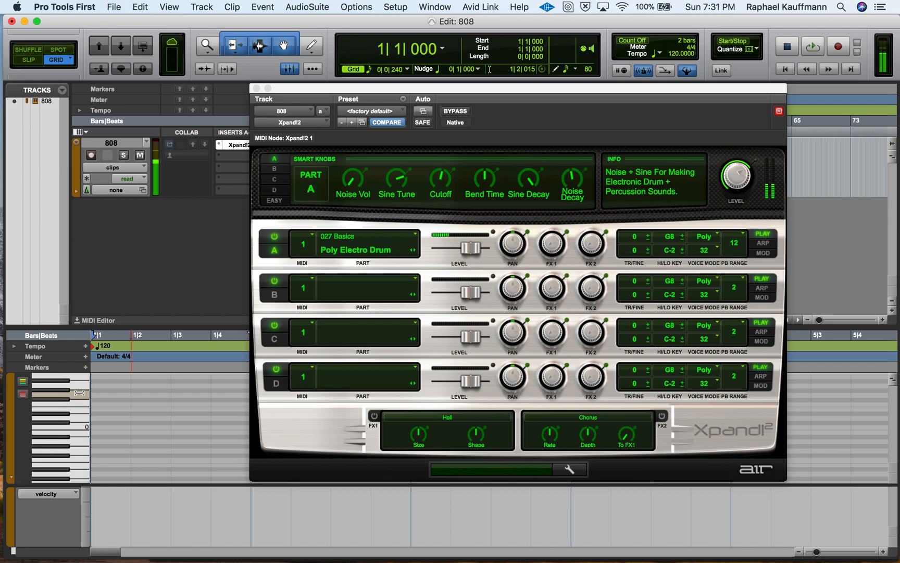
Step: Raise part A's level to +3.6 dB and audition the louder patch with low notes
drag(471, 249, 482, 252)
click(82, 413)
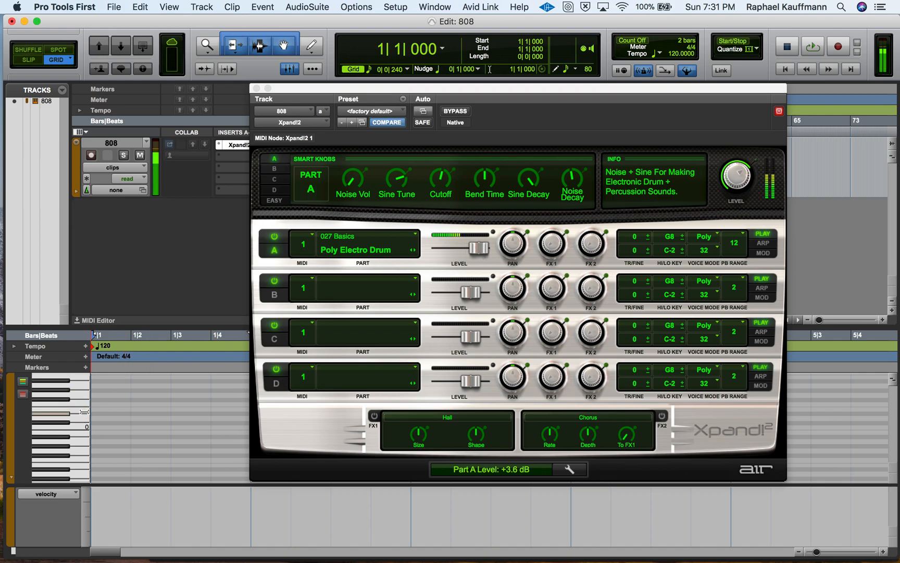
click(82, 410)
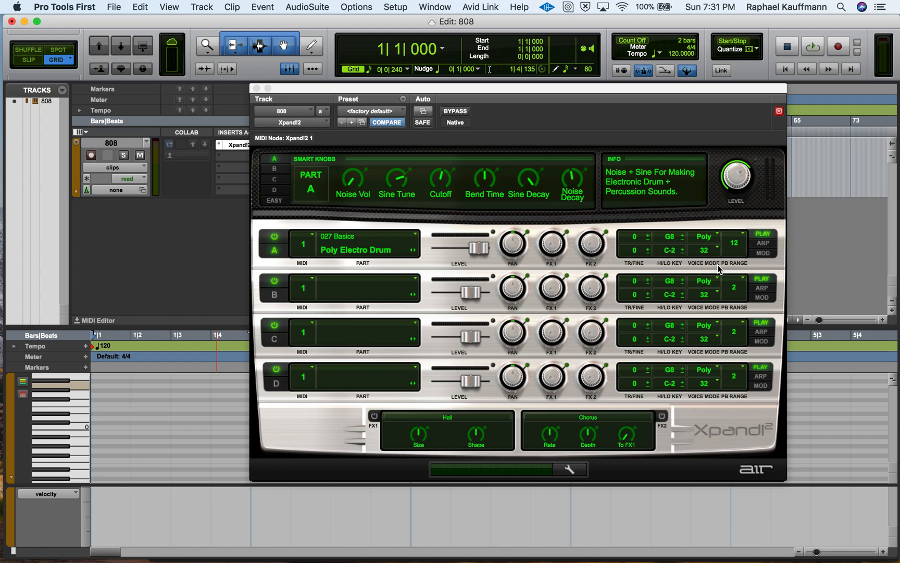
Step: Set part A's voice mode to Mono and audition it by gliding across several low notes
click(707, 239)
click(707, 238)
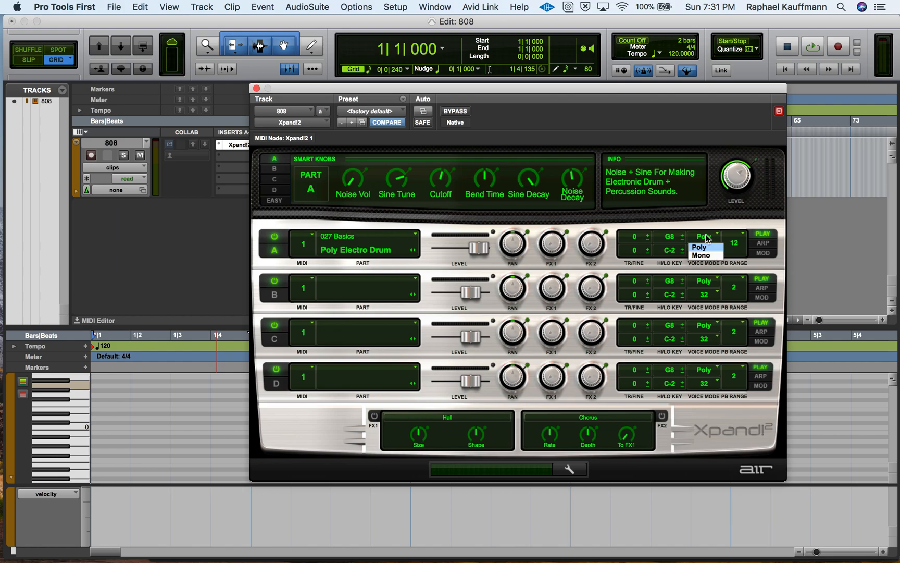
click(707, 256)
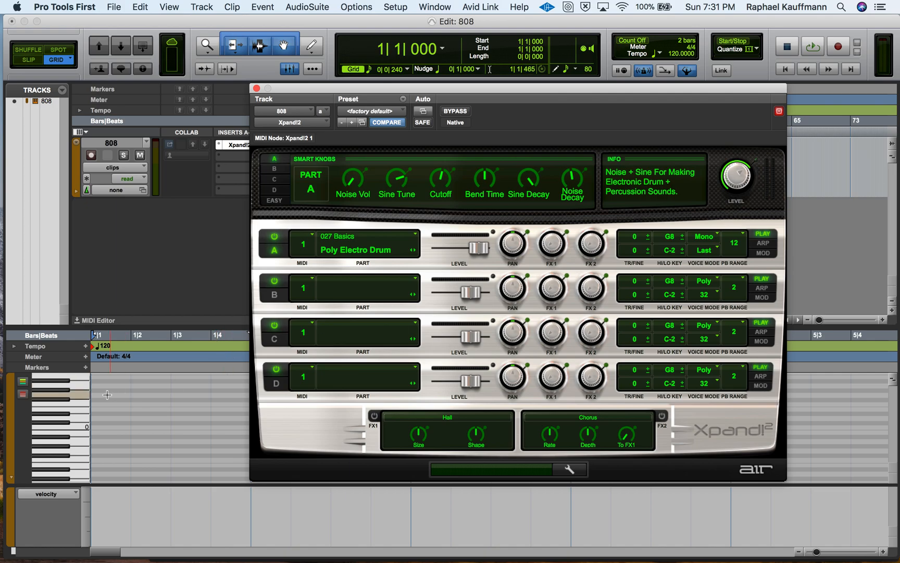
click(82, 414)
drag(82, 415, 79, 402)
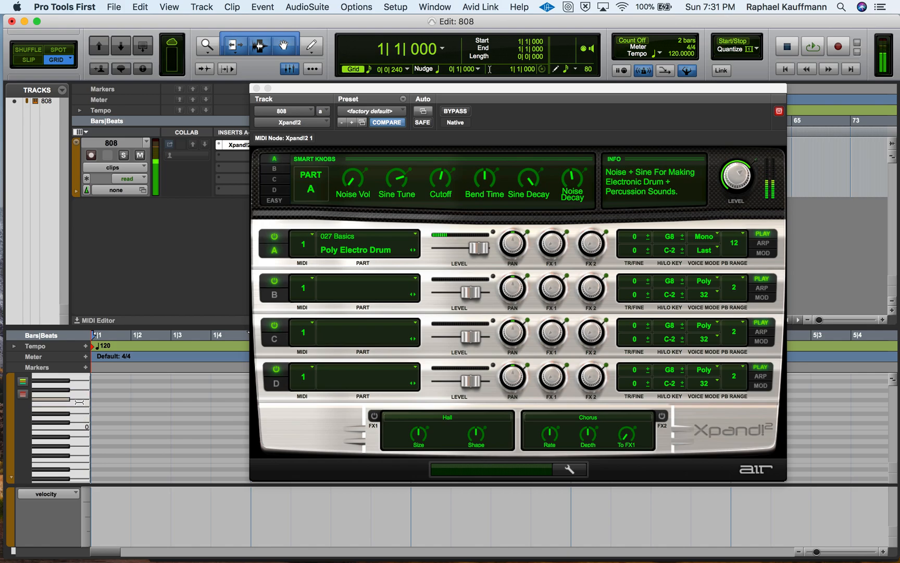
drag(79, 402, 83, 381)
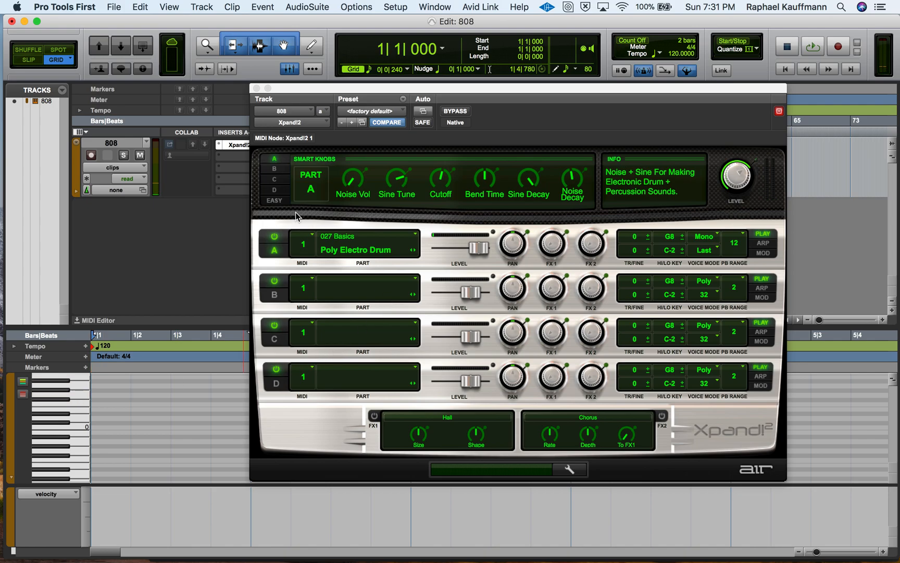
Step: Switch the smart knobs to Easy mode, set Release to -100 % and audition a repeated low note
click(274, 200)
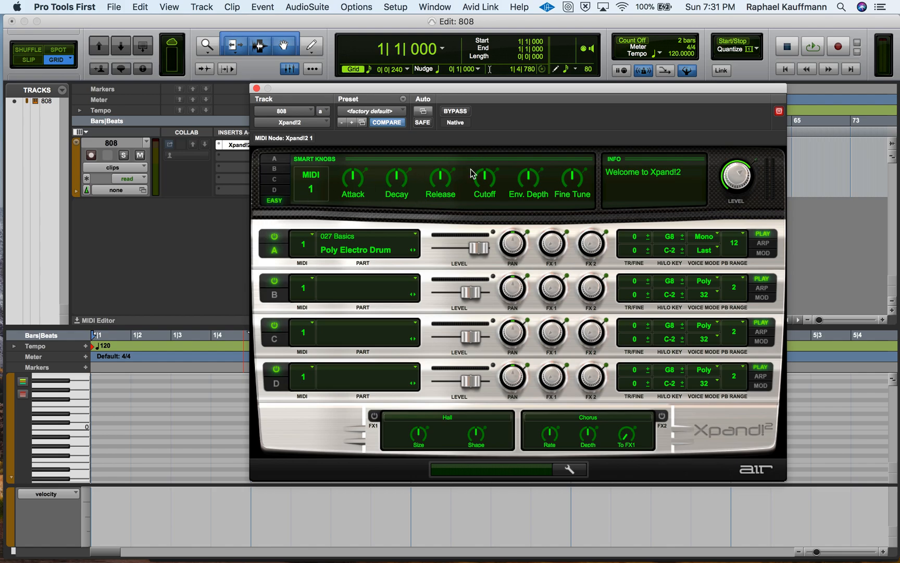
drag(441, 182, 414, 251)
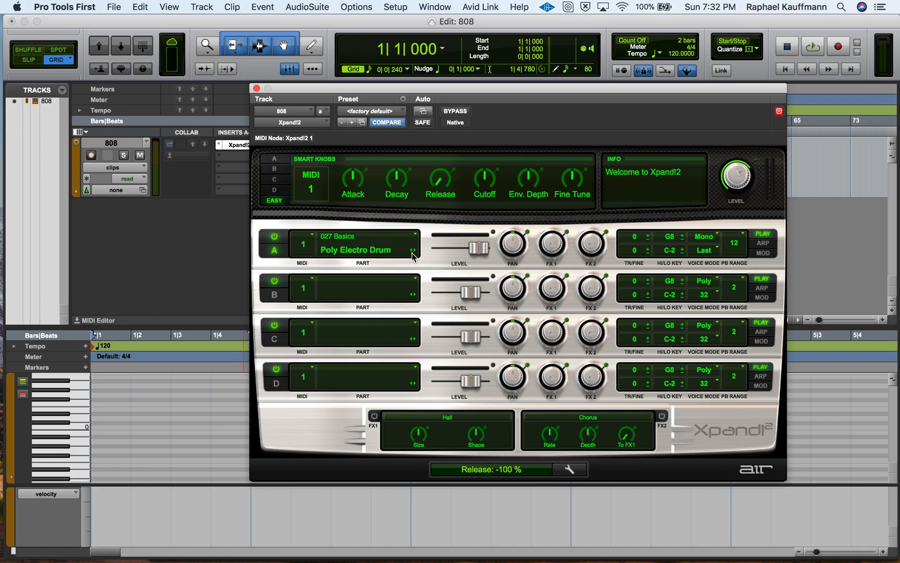
click(66, 418)
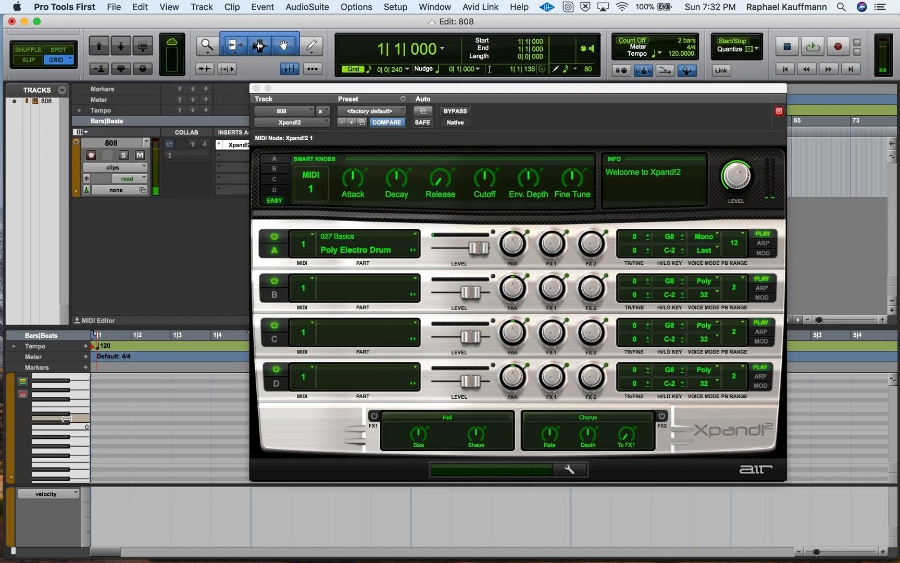
click(67, 419)
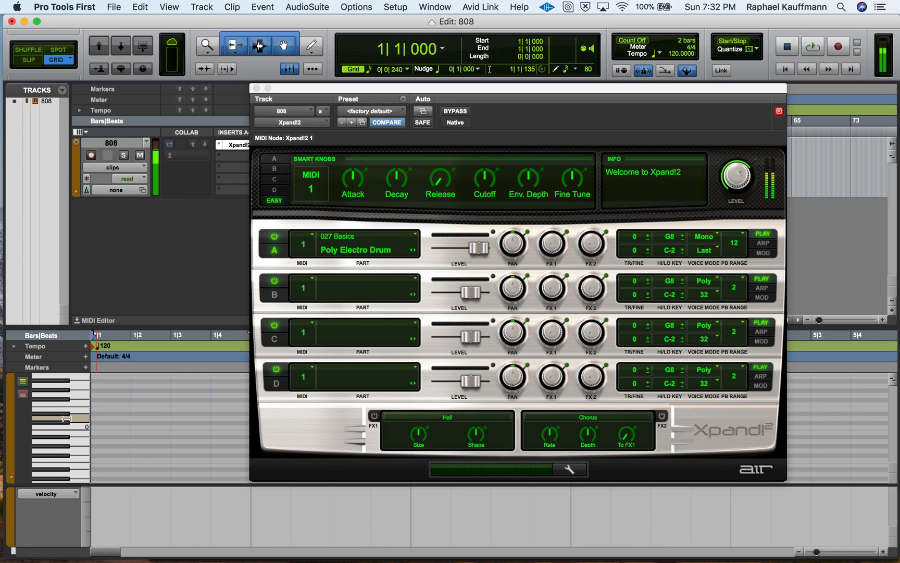
click(66, 418)
click(66, 418)
click(75, 418)
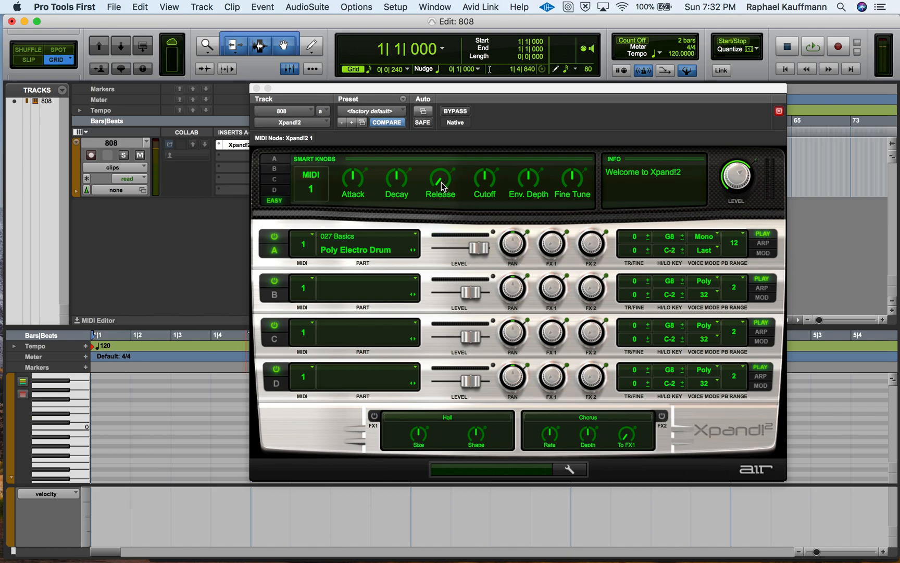
Step: Set the Release smart knob to -90 % and audition the low note
drag(442, 187, 441, 182)
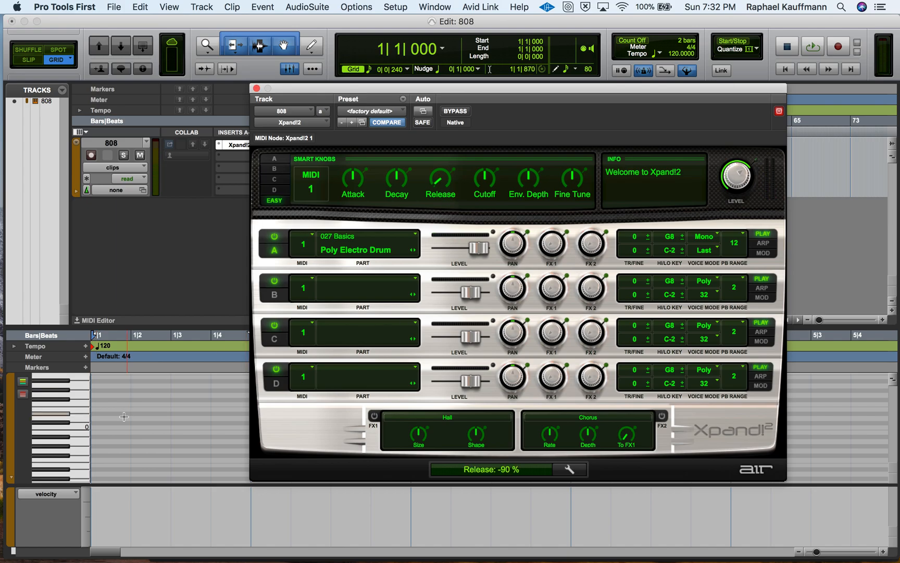
click(78, 421)
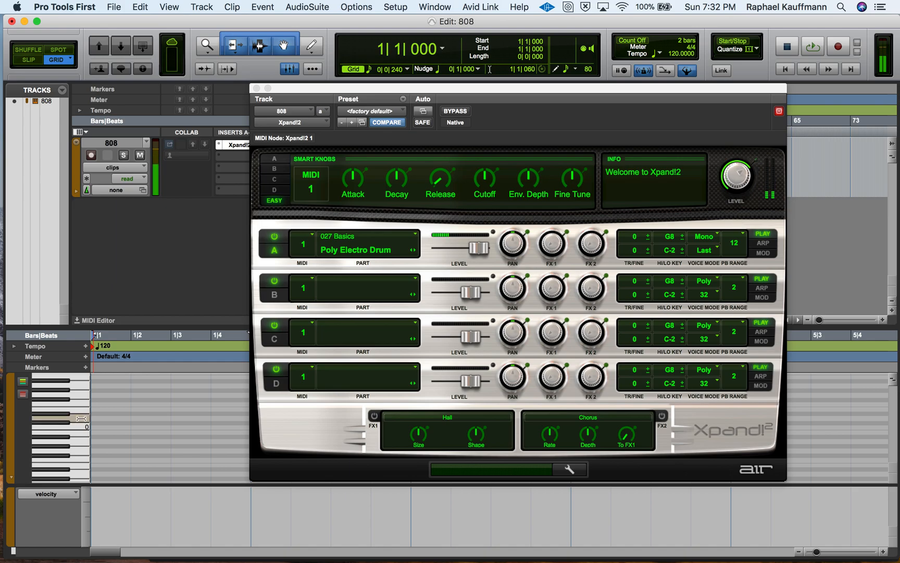
Step: Close Xpand!2 and insert the Dyn3 Compressor/Limiter (mono) in the 808 track's second insert slot
click(257, 88)
click(231, 159)
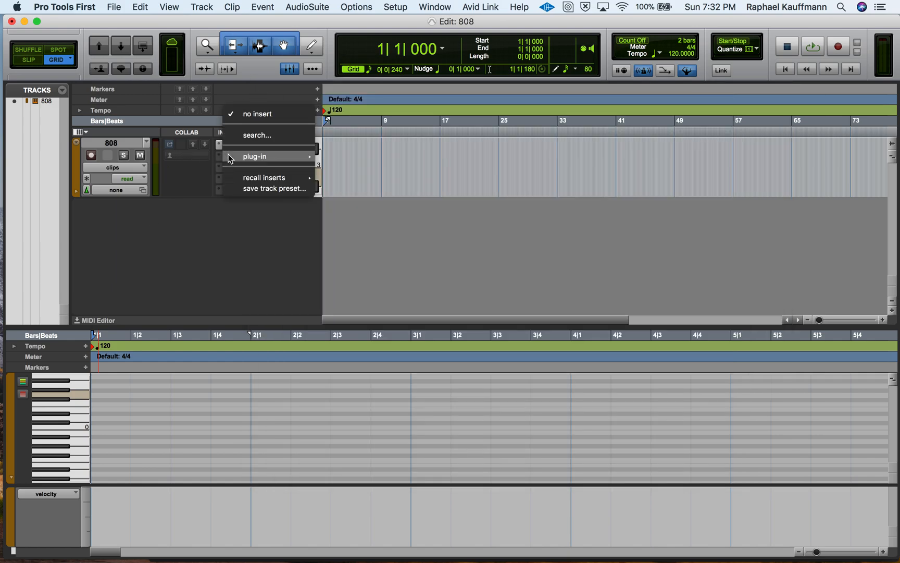
mouse_move(273, 157)
mouse_move(356, 209)
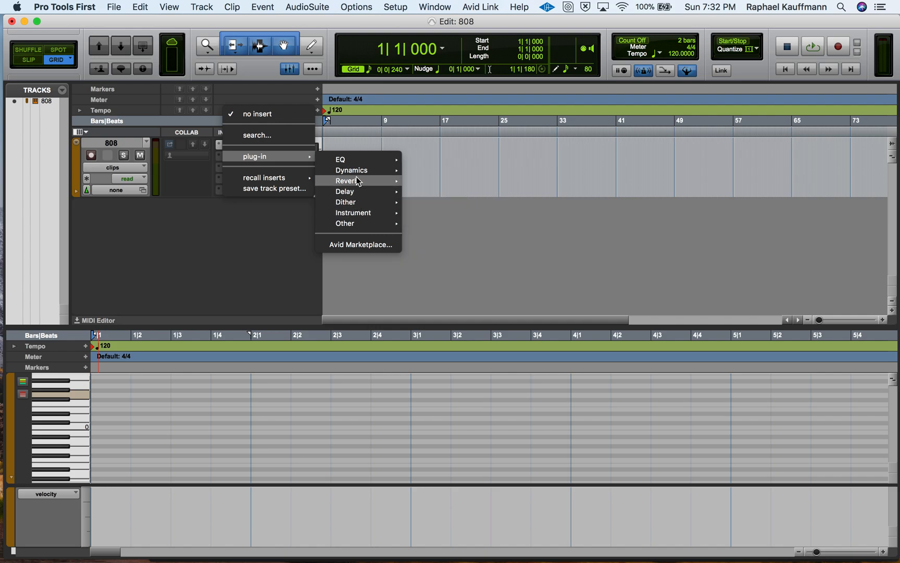
mouse_move(358, 173)
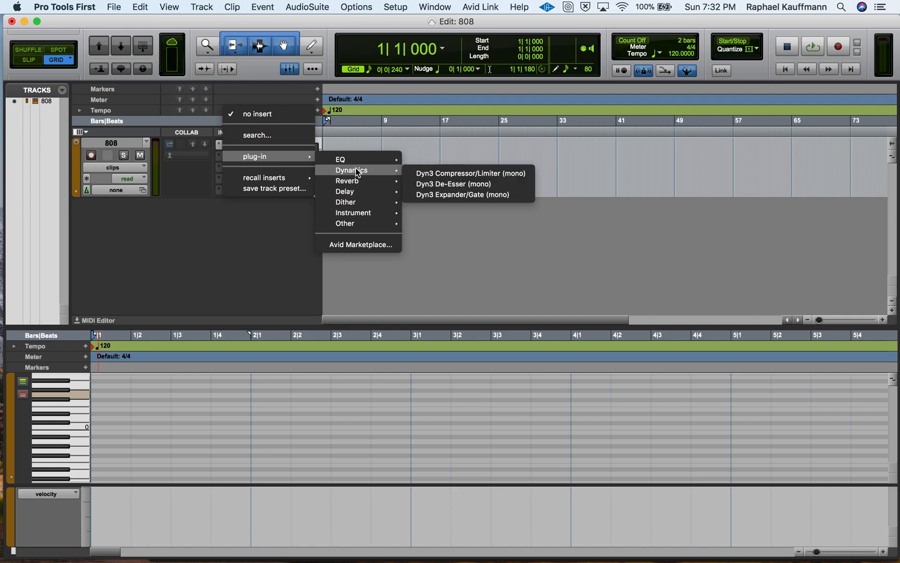
click(458, 172)
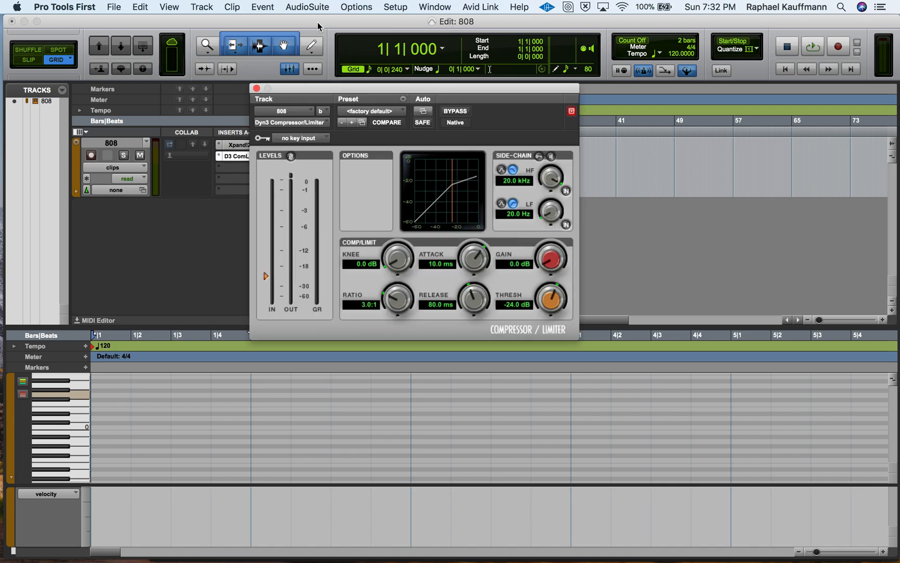
Step: Draw a one-bar F0 note at the start of bar 1 with the Pencil tool and open the grid note values
click(314, 45)
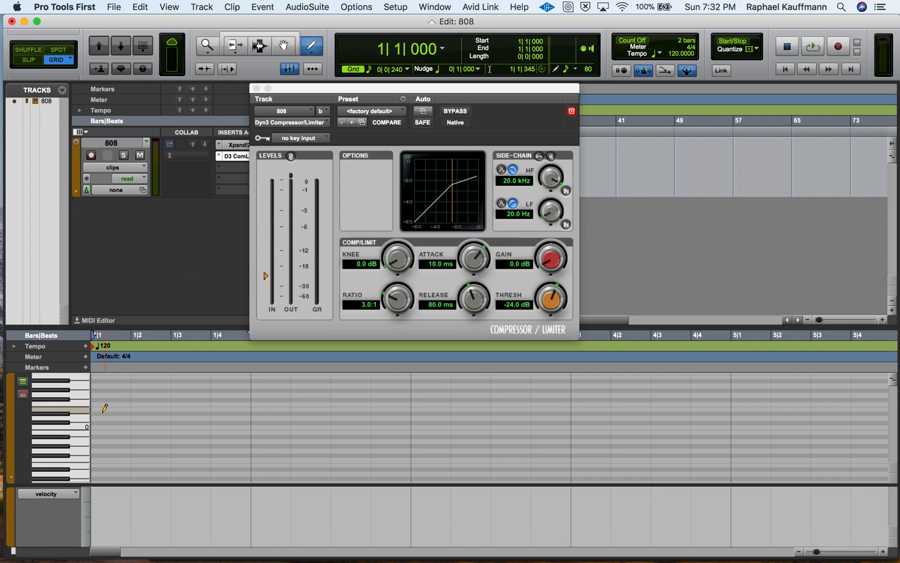
drag(120, 403, 239, 404)
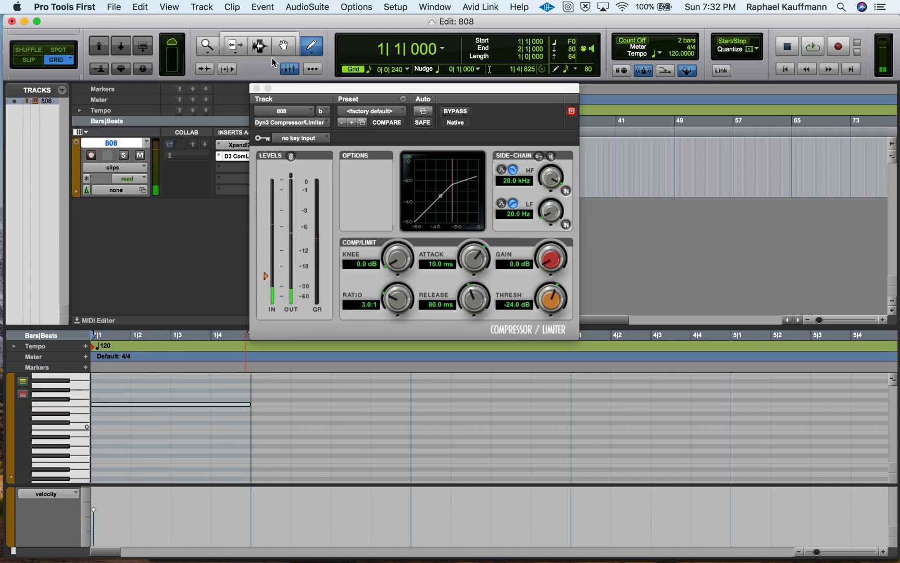
click(371, 72)
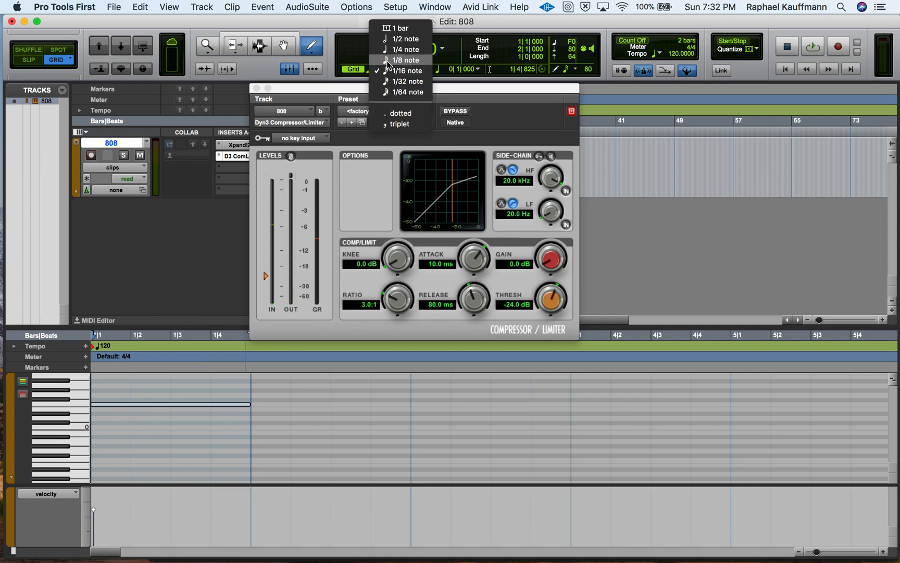
click(372, 71)
click(371, 72)
click(404, 82)
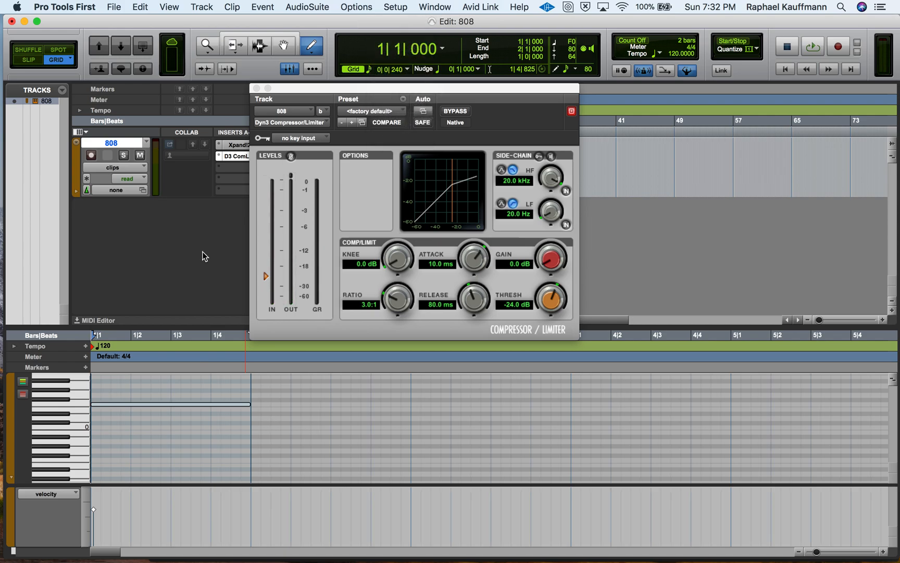
Step: Shorten the F0 note to two beats, playing it through the compressor before and after the change
key(space)
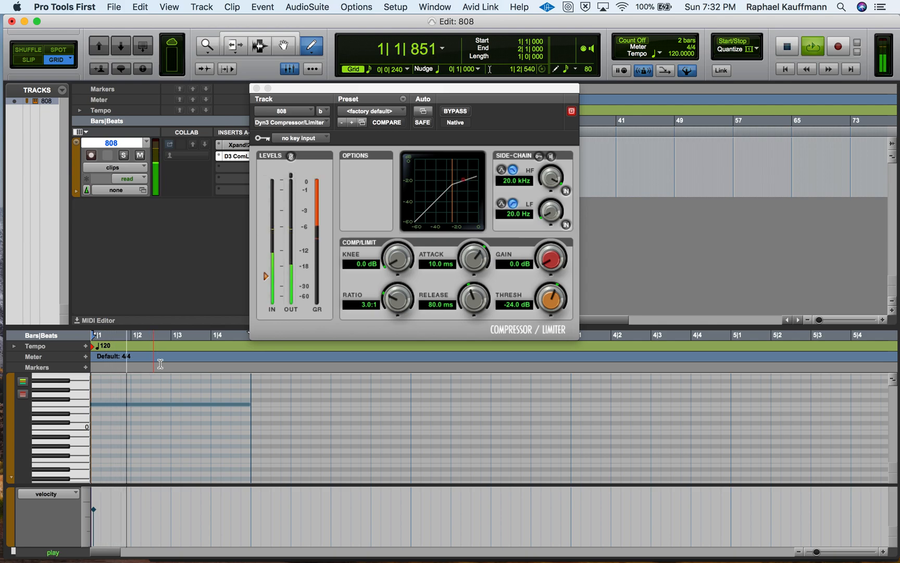
key(space)
drag(251, 404, 174, 404)
key(space)
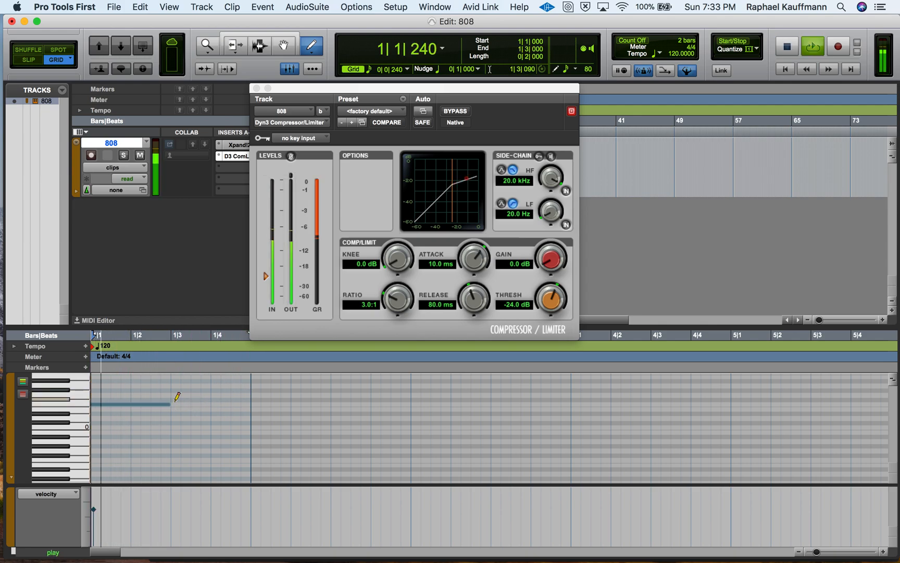
key(space)
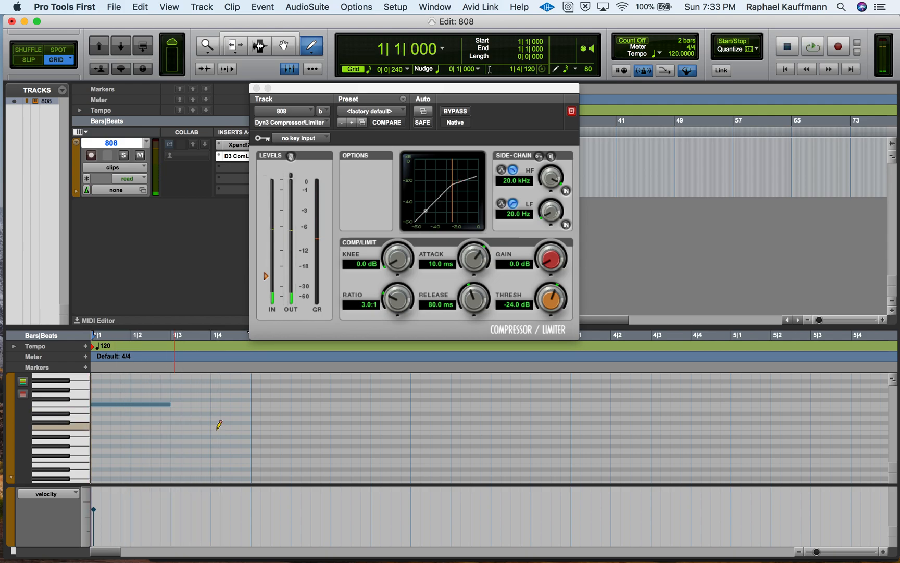
Step: Add two consecutive half-beat D0 notes from beat 4 of bar 1 and play the pattern
click(214, 427)
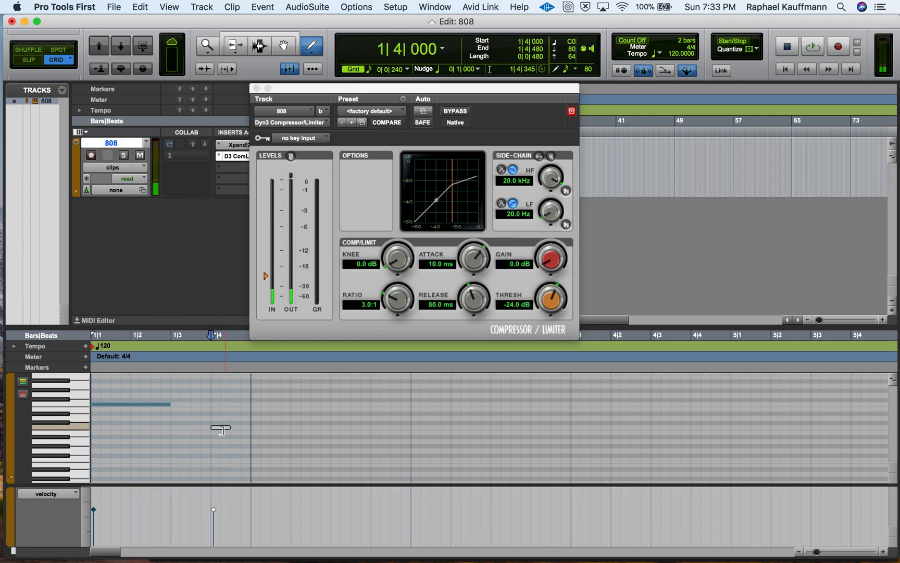
click(223, 427)
mouse_move(222, 425)
mouse_down()
mouse_move(224, 418)
mouse_move(251, 419)
mouse_move(218, 428)
mouse_move(221, 420)
mouse_up()
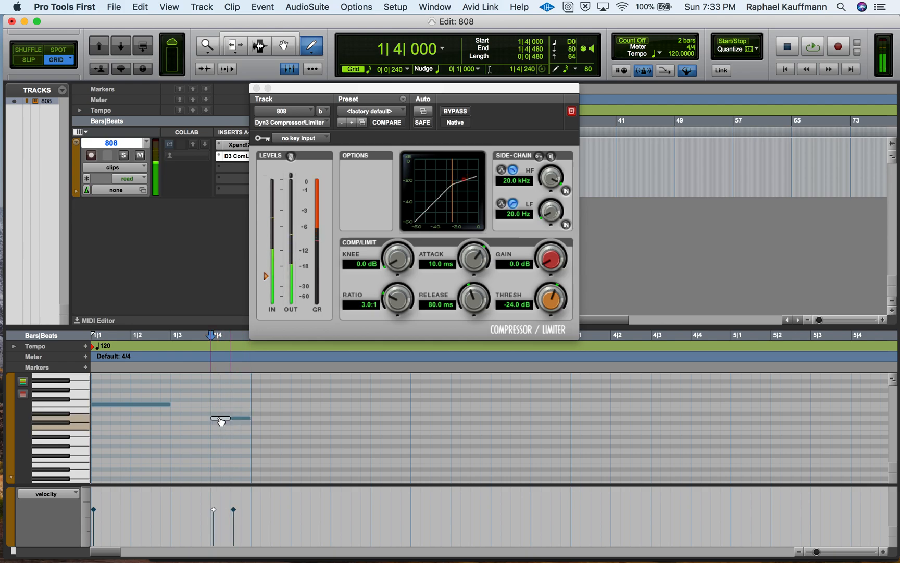
key(space)
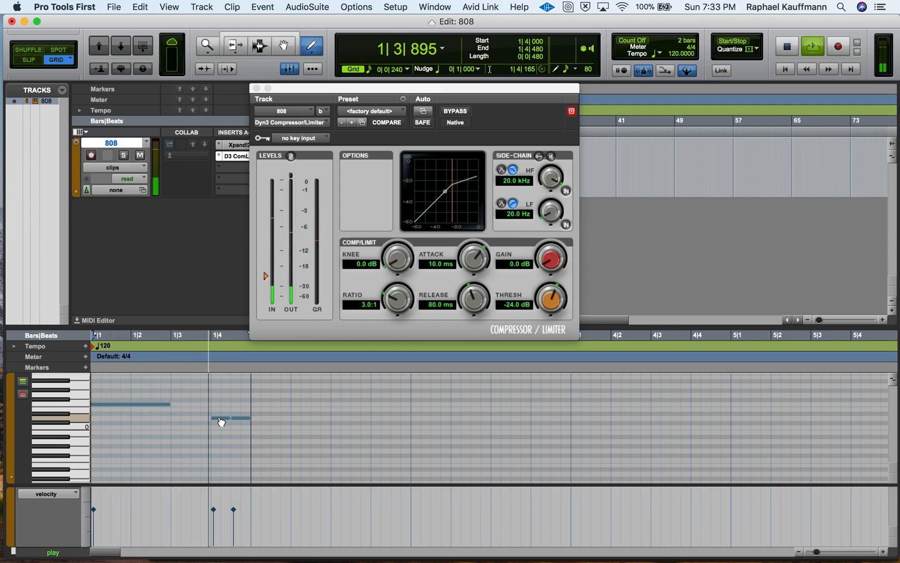
key(space)
Step: Move the second D0 note to 1|4|720 and lengthen the first D0 to meet it, playing the pattern after each change
drag(242, 419, 253, 420)
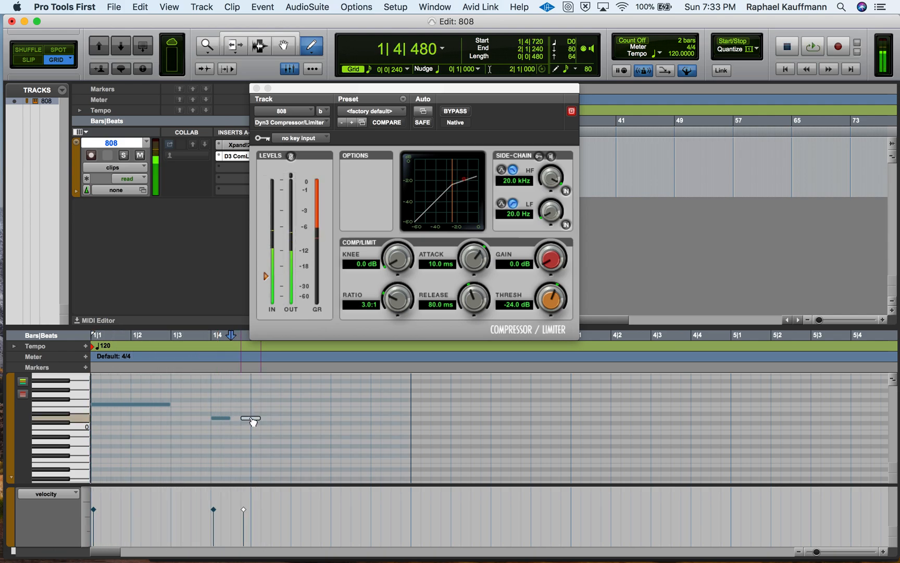
key(space)
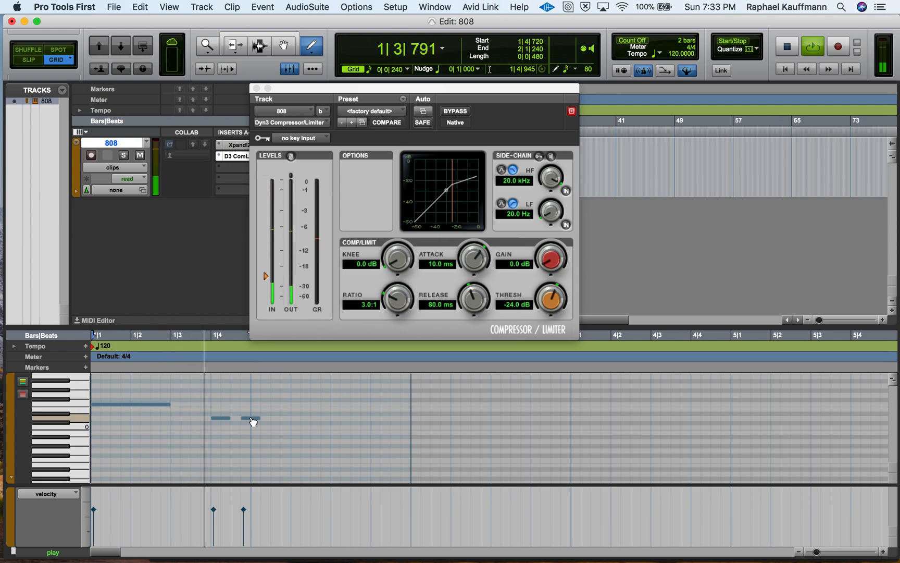
key(space)
drag(228, 420, 238, 421)
key(space)
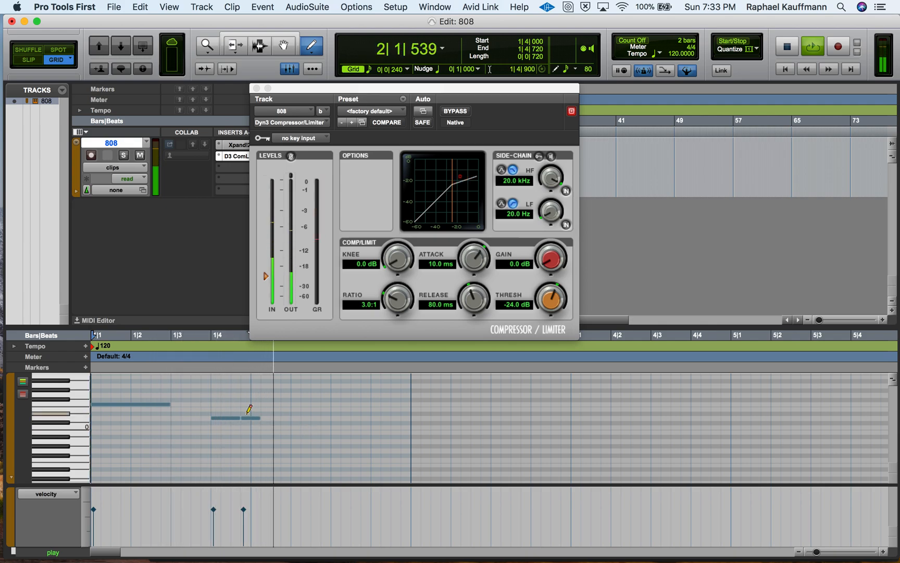
key(space)
Step: Extend the second D0 note to 2|1|480, draw an F0 note from 2|2|000 to 3|1|000 and play the pattern
mouse_move(260, 418)
mouse_down()
mouse_move(293, 405)
mouse_move(407, 406)
mouse_up()
key(space)
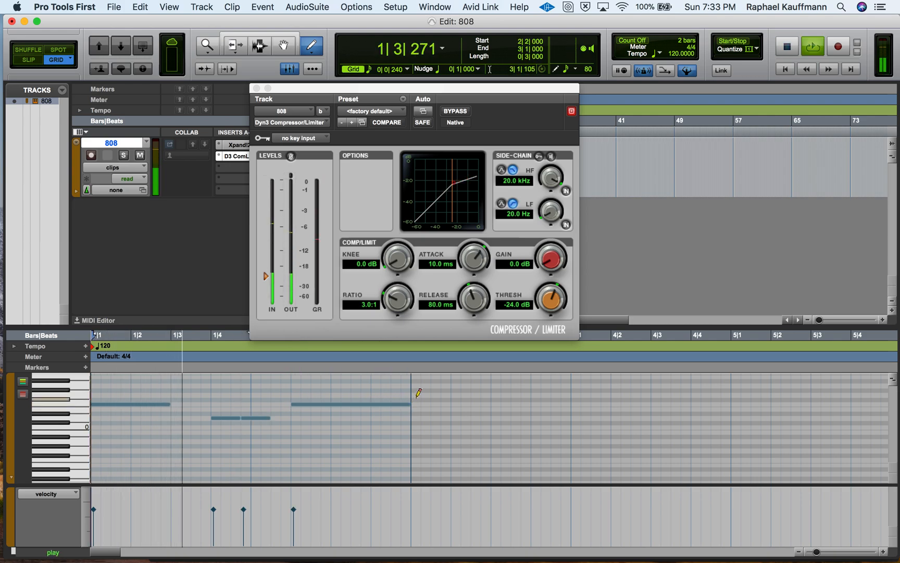
key(space)
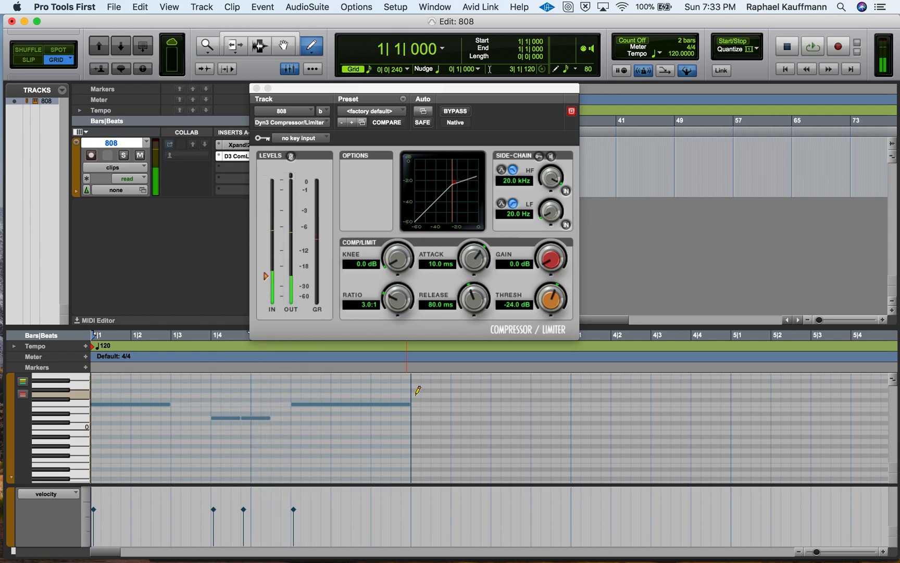
Step: Extend the last F0 note's start back to 2|1|480, lengthen the first F0 to three beats and play the pattern
drag(291, 404, 271, 405)
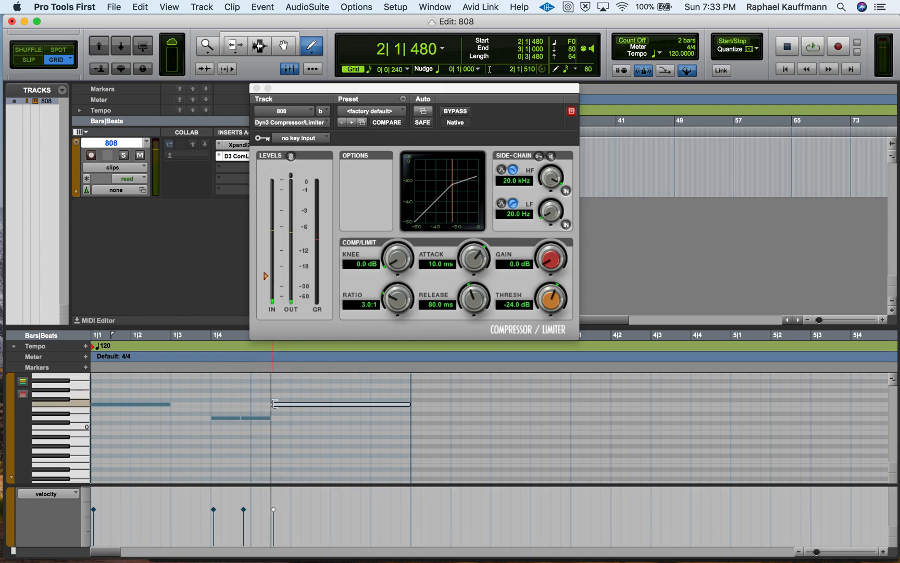
drag(170, 405, 211, 404)
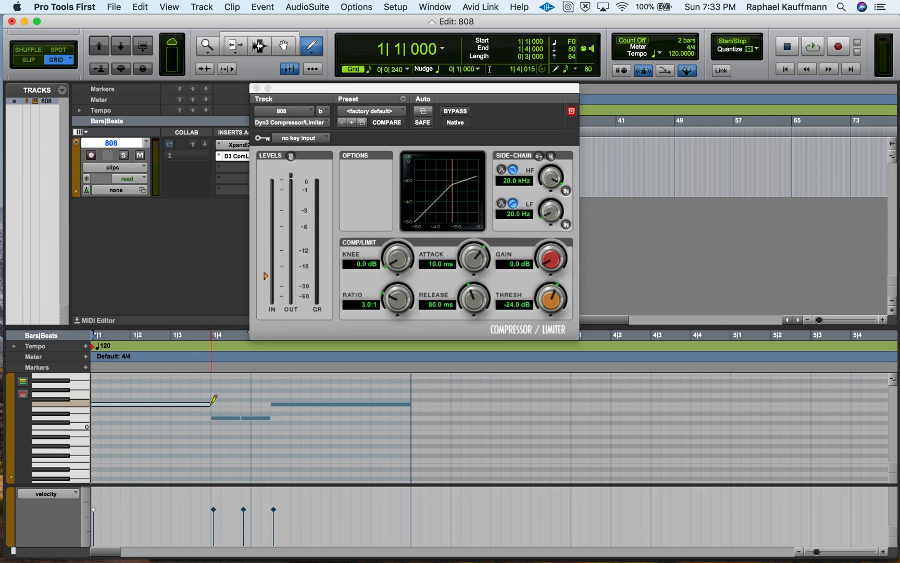
key(space)
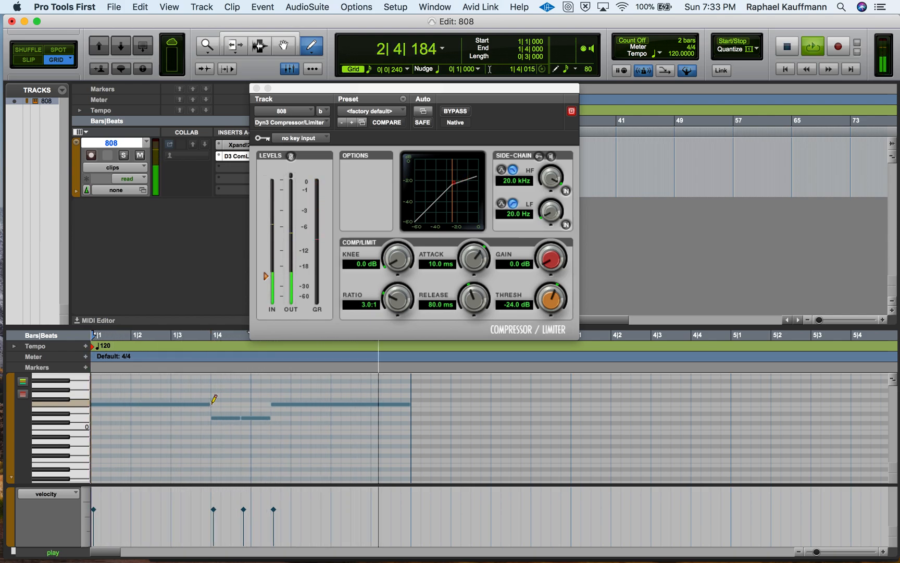
key(space)
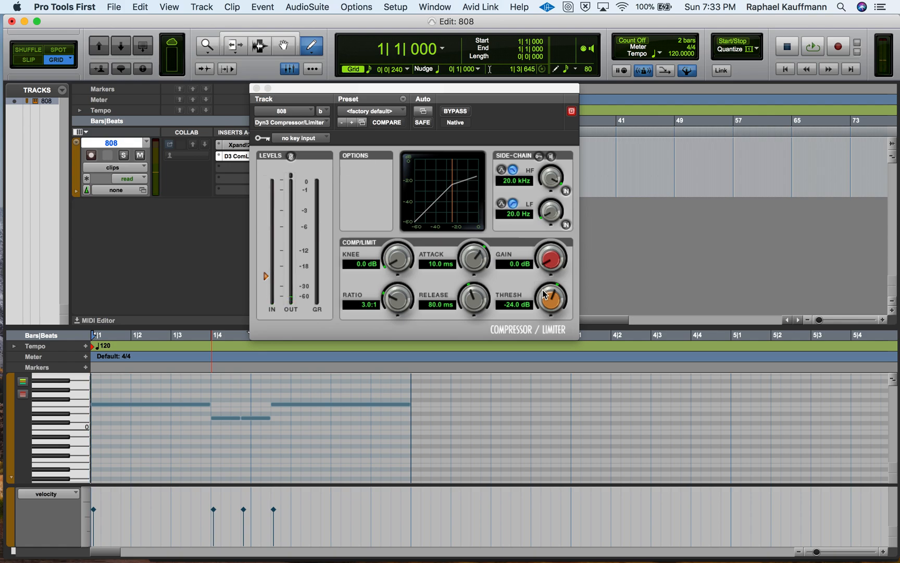
Step: Lower the compressor's threshold to -37.8 dB and briefly play the pattern
drag(542, 294, 548, 309)
drag(539, 319, 538, 317)
key(space)
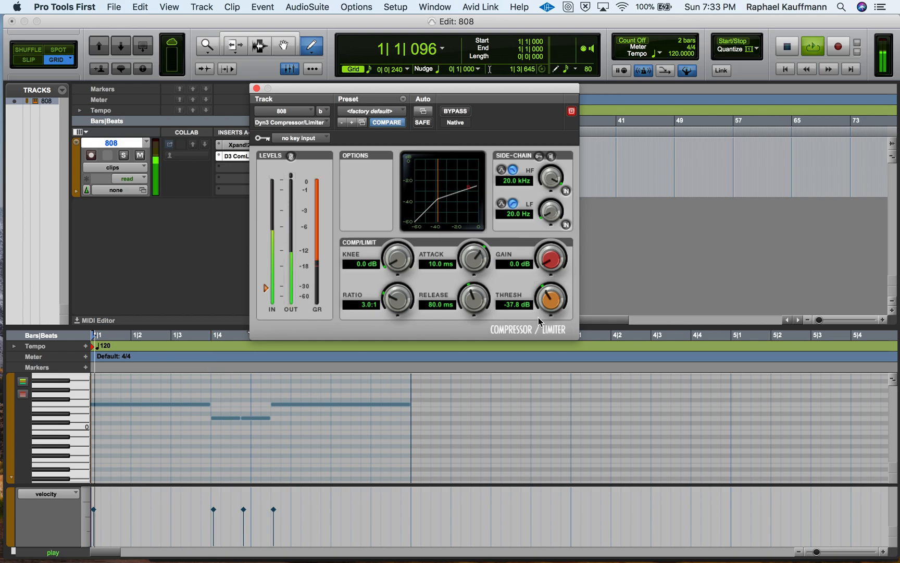
key(space)
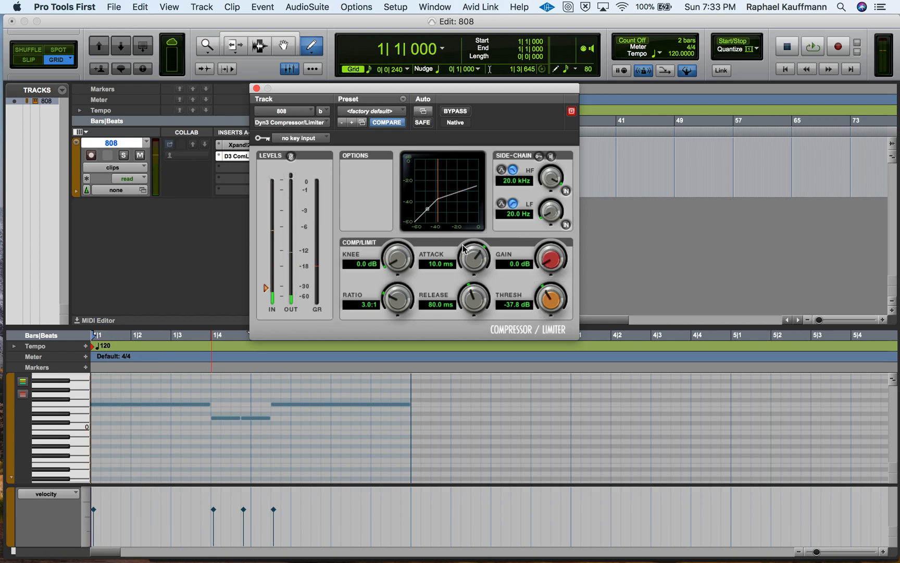
Step: Set the compressor's attack to 54.8 ms, release to 1.3 s, ratio to 8.9:1 and threshold to -12.6 dB while testing playback
drag(470, 261, 471, 243)
drag(471, 294, 472, 256)
key(space)
drag(395, 295, 396, 265)
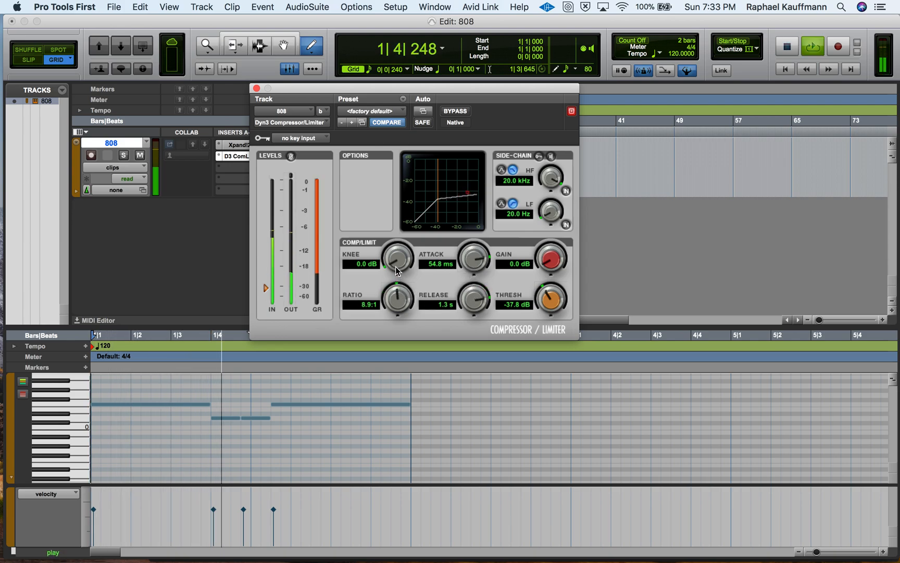
drag(544, 297, 542, 263)
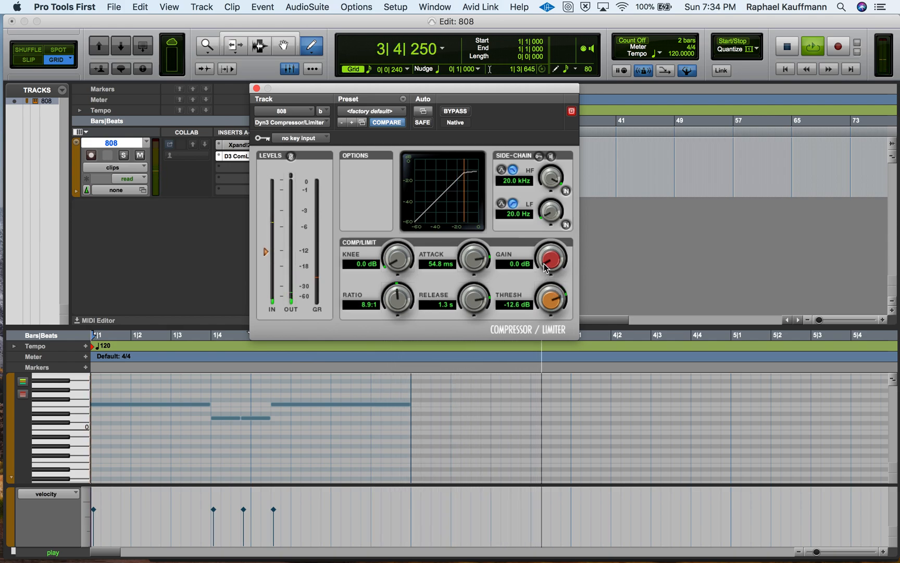
key(space)
Step: Move the compressor window off the start of the timeline, select the 808 clip with the Grabber tool and play it
drag(295, 94, 476, 132)
click(284, 46)
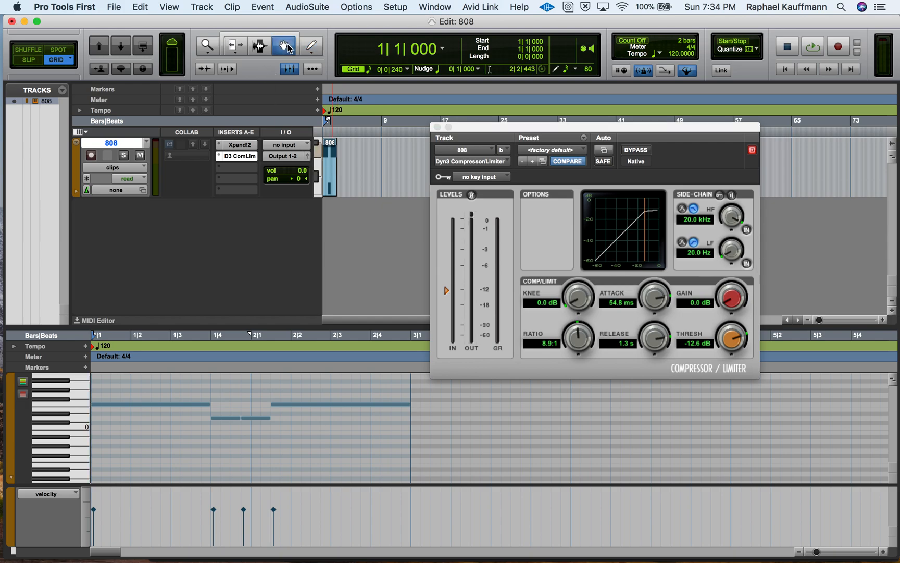
click(331, 185)
key(space)
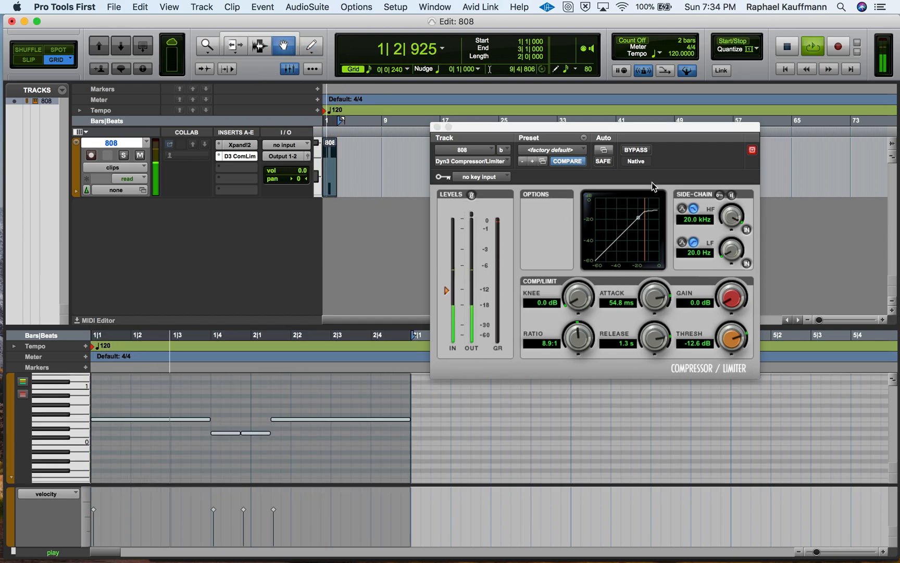
Step: Set the compressor's gain to 4.5 dB, ratio to 4.6:1 and threshold to -3.5 dB during playback
drag(447, 290, 452, 247)
drag(731, 306, 727, 291)
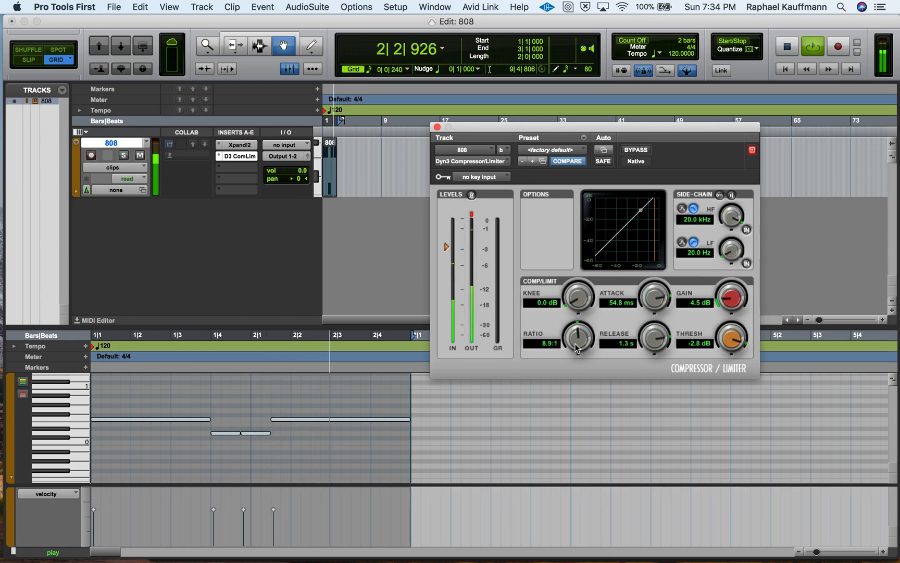
drag(577, 343, 571, 355)
drag(448, 250, 449, 253)
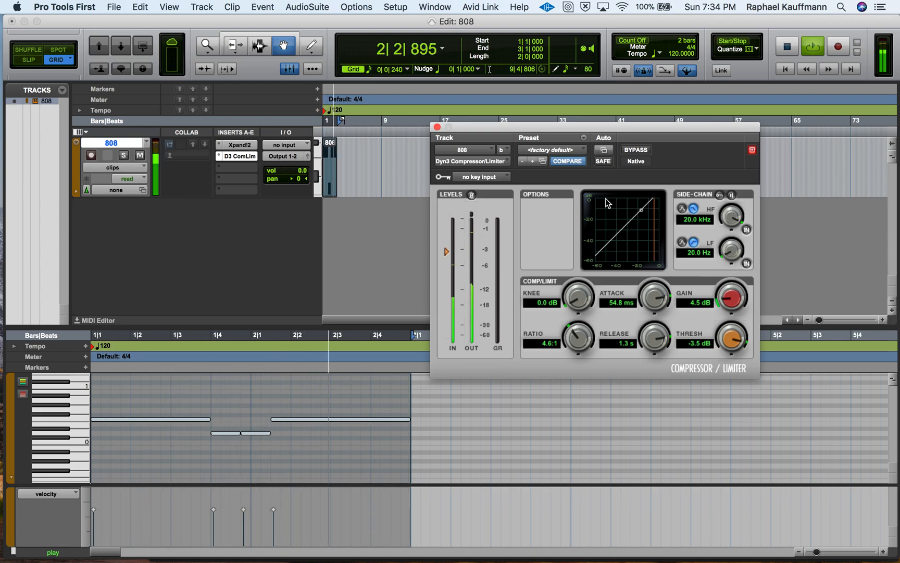
Step: Compare the bass with the compressor bypassed and active, close the plug-in window and stop playback
click(636, 151)
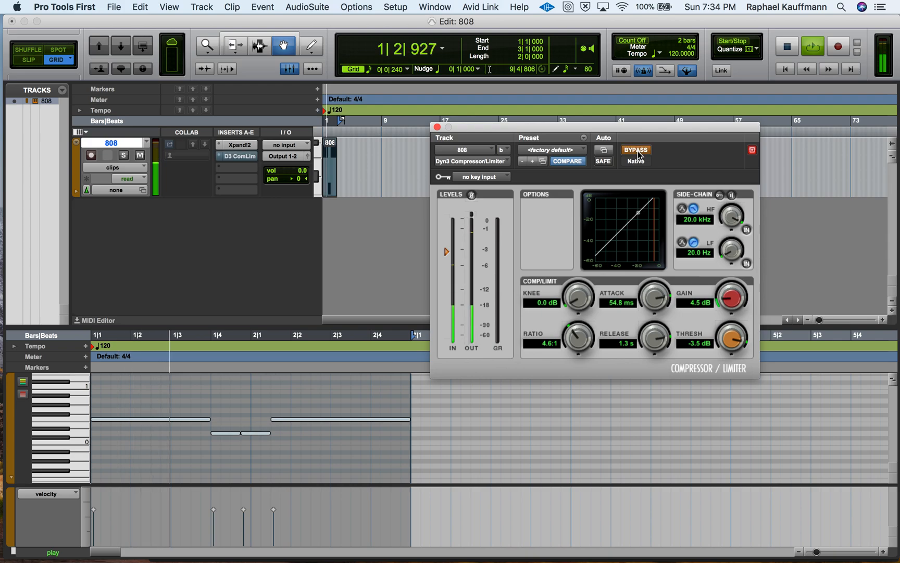
click(637, 151)
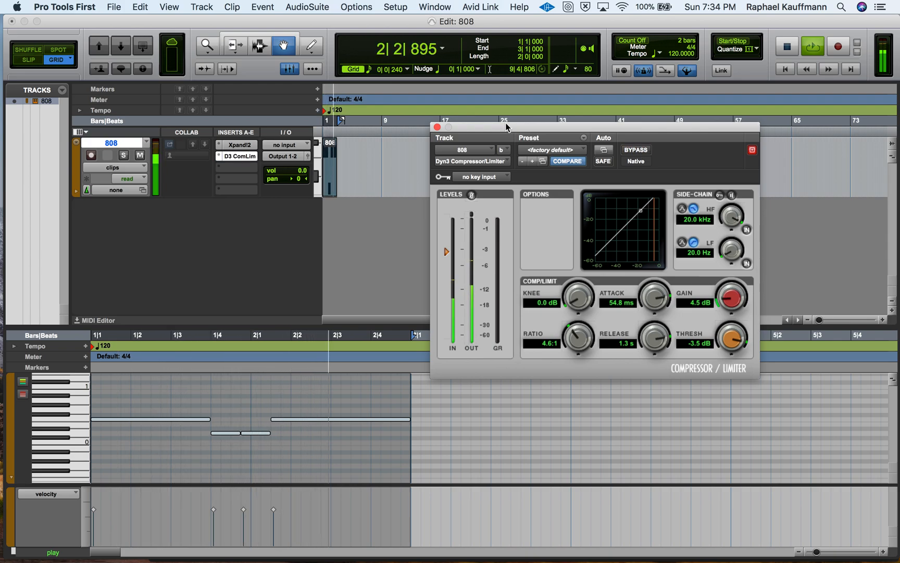
click(437, 128)
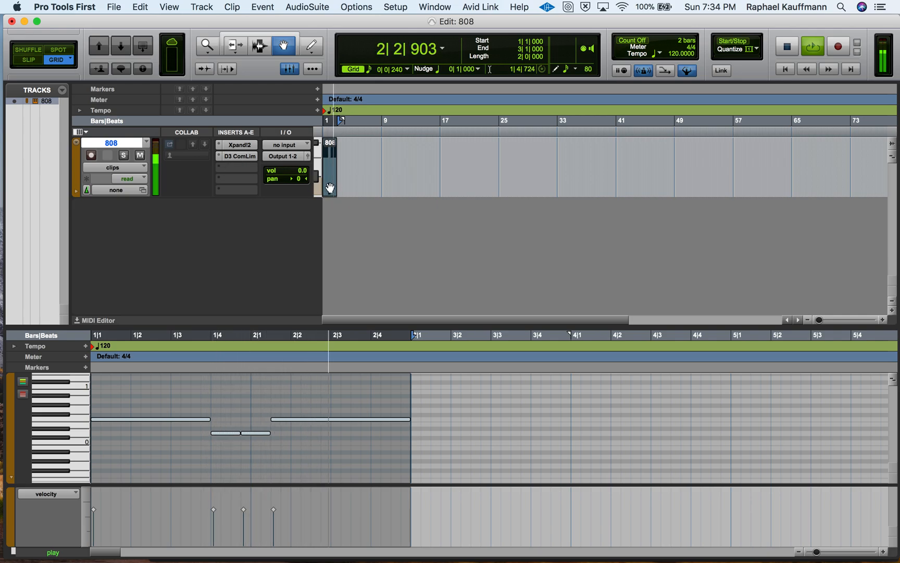
key(space)
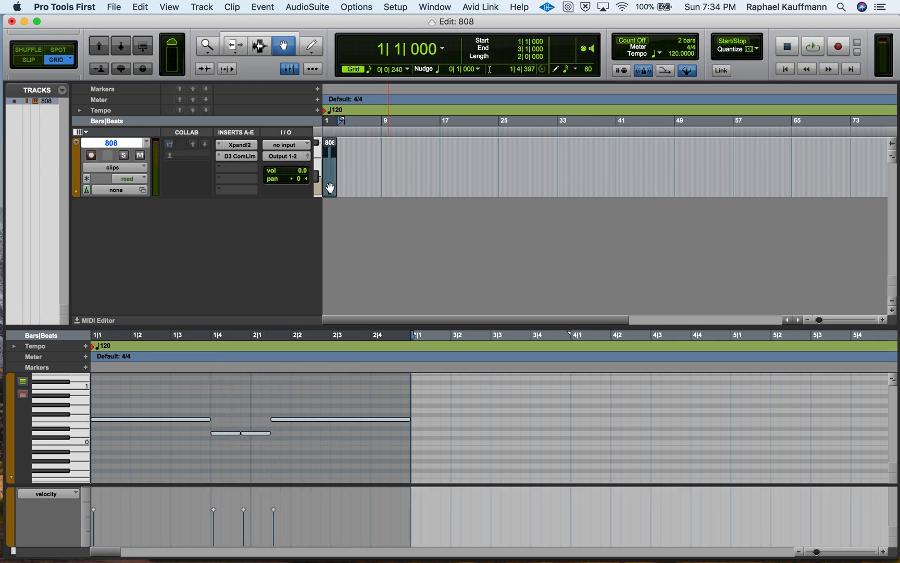
Step: Zoom the timeline in on the 808 clip, play it briefly and hide the MIDI Editor
key(super+])
key(super+])
key(super+])
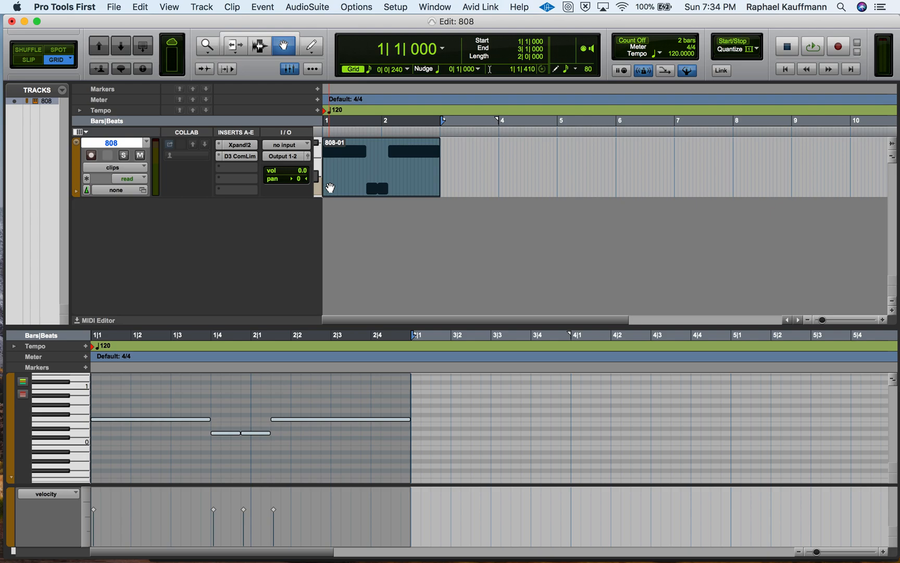
key(space)
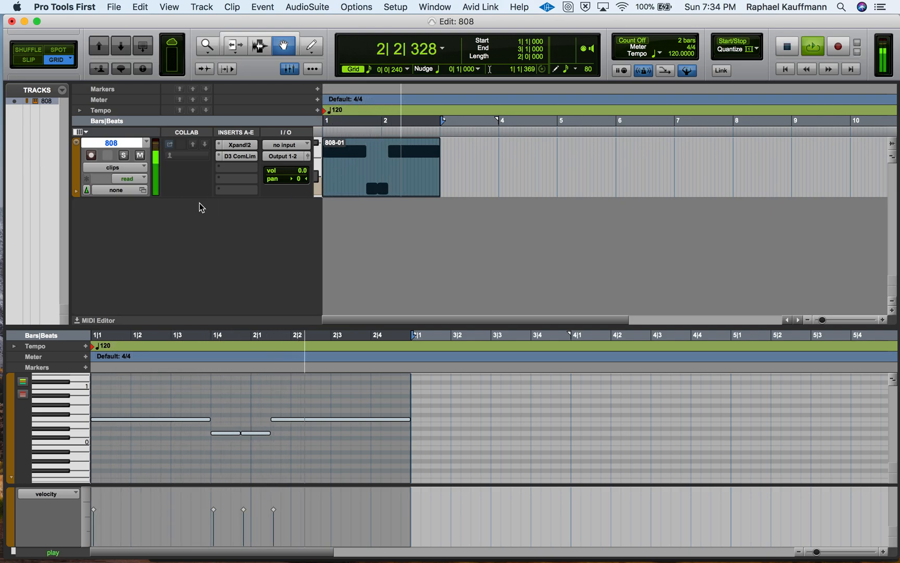
key(space)
click(74, 321)
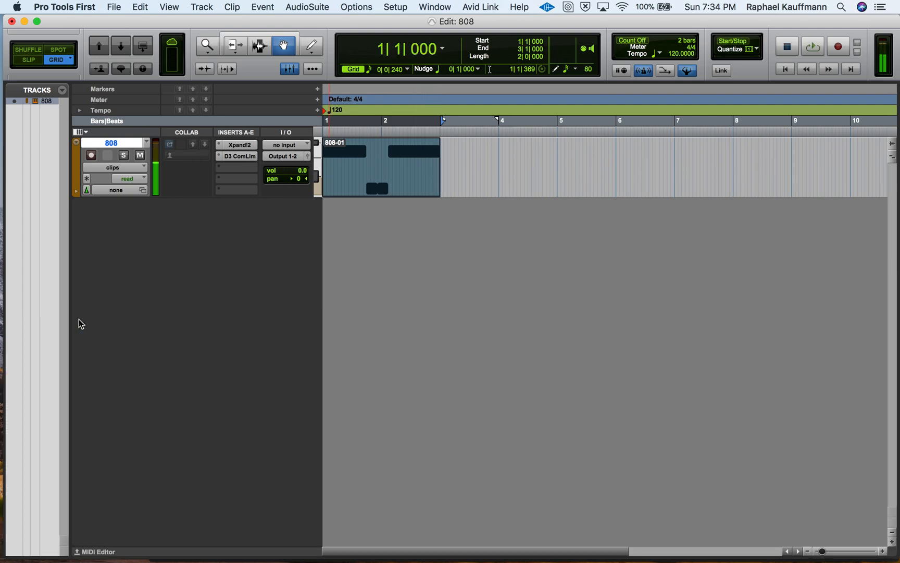
Step: Create one new mono Instrument track in ticks named Drums
click(206, 7)
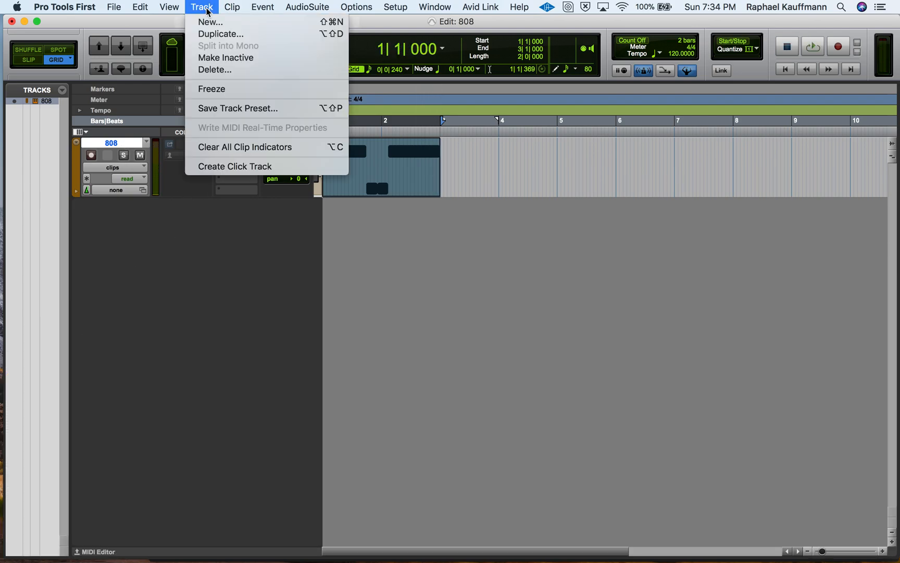
click(208, 21)
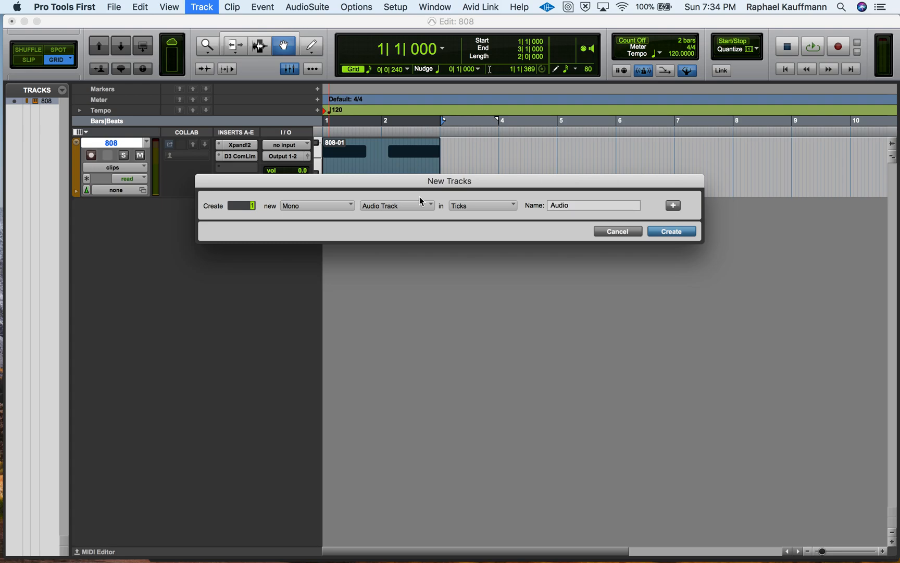
click(407, 206)
click(404, 265)
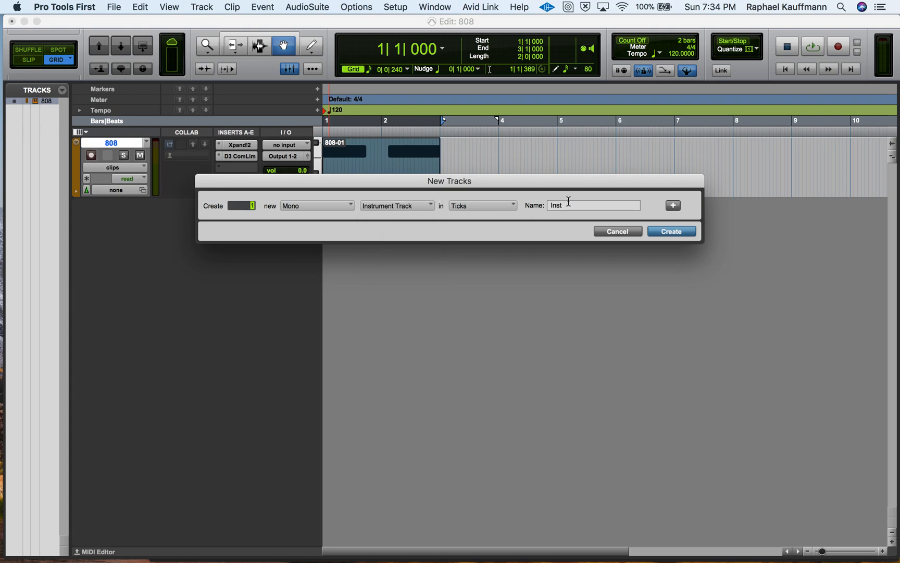
text(Drums)
key(Return)
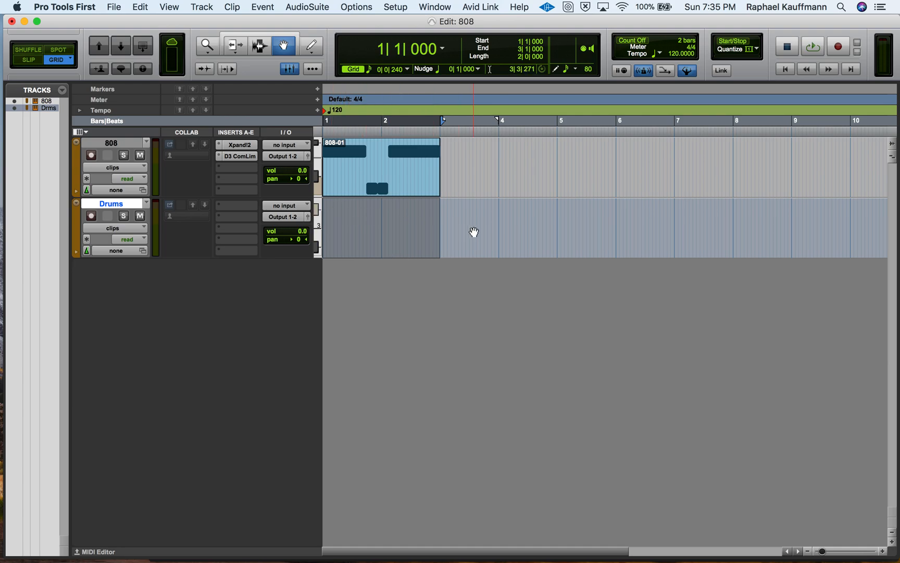
Step: Return to the session start, turn off the tempo map to use manual tempo, and play the bass at 140 BPM
key(Return)
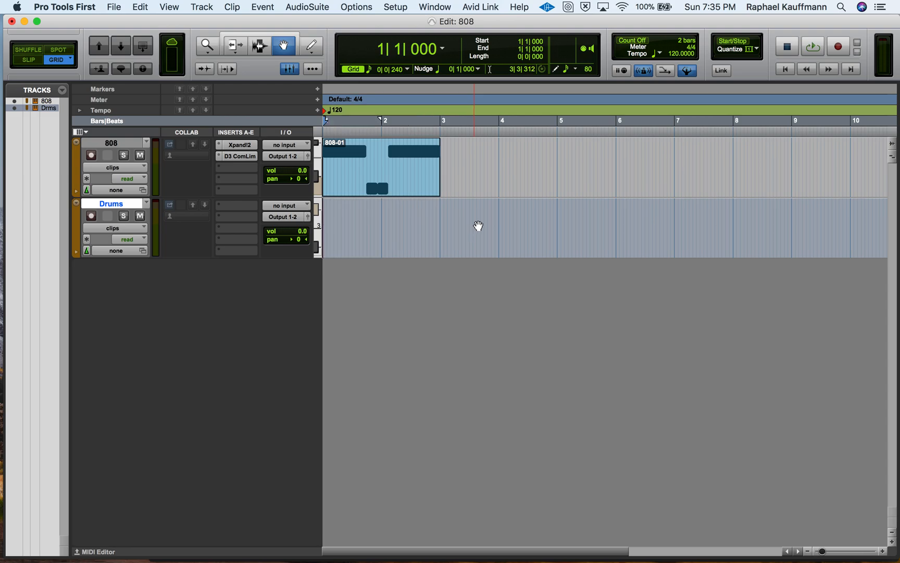
click(687, 69)
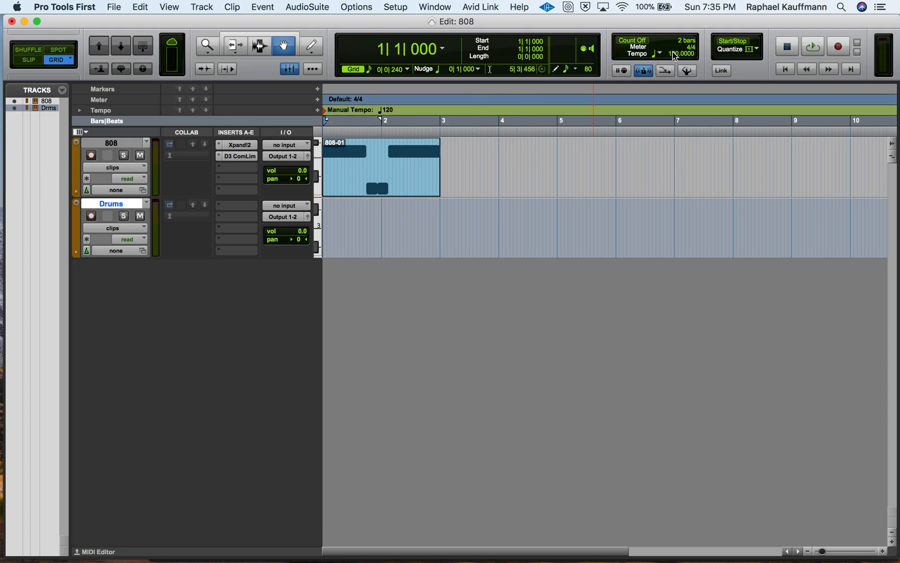
drag(675, 57, 675, 46)
key(Up)
key(Up)
key(Up)
key(Up)
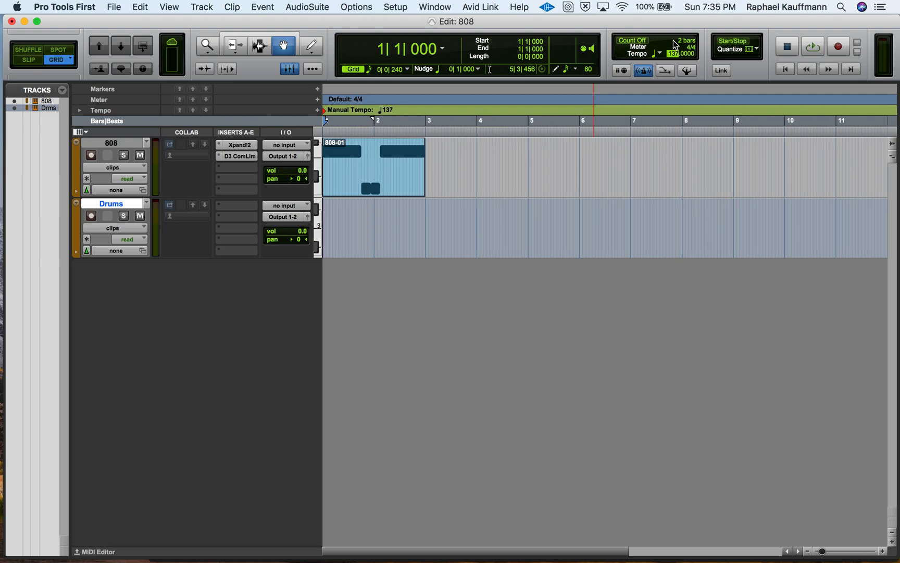
key(Up)
key(Return)
key(space)
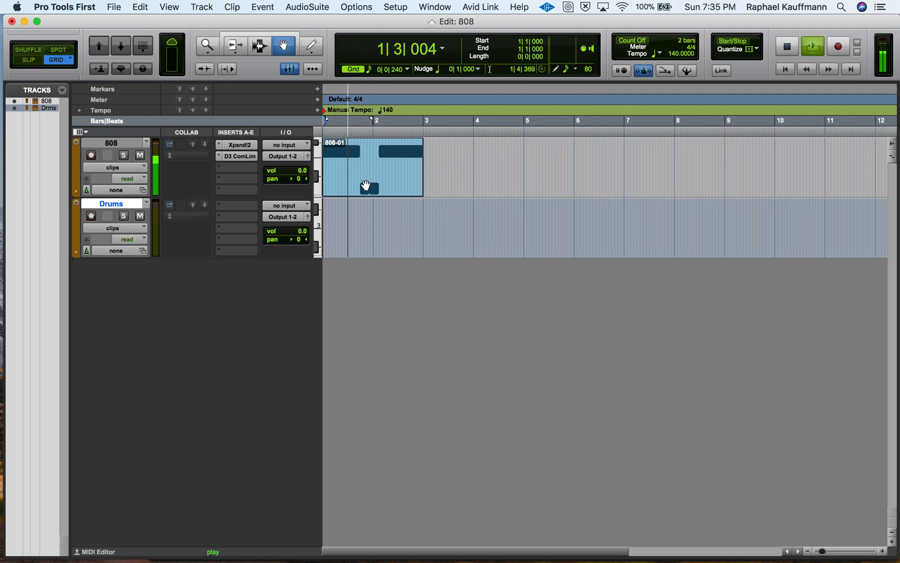
Step: Stop playback and insert the mono Xpand!2 instrument on the Drums track
key(space)
click(365, 186)
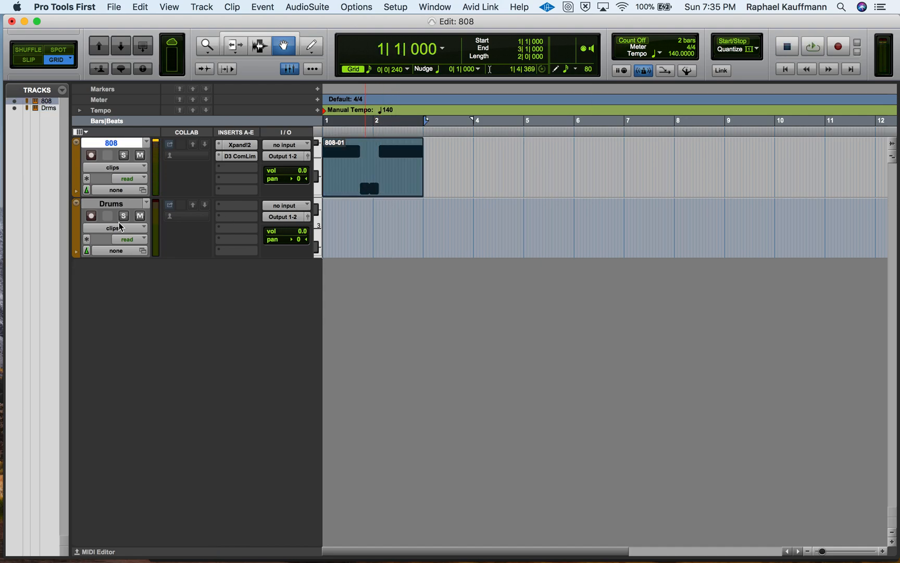
click(110, 205)
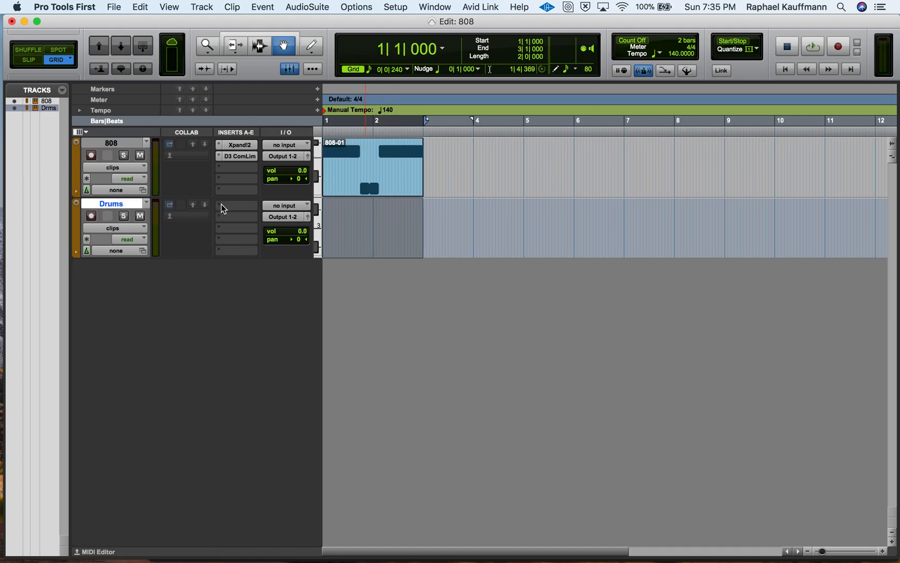
click(223, 208)
mouse_move(292, 206)
mouse_move(344, 253)
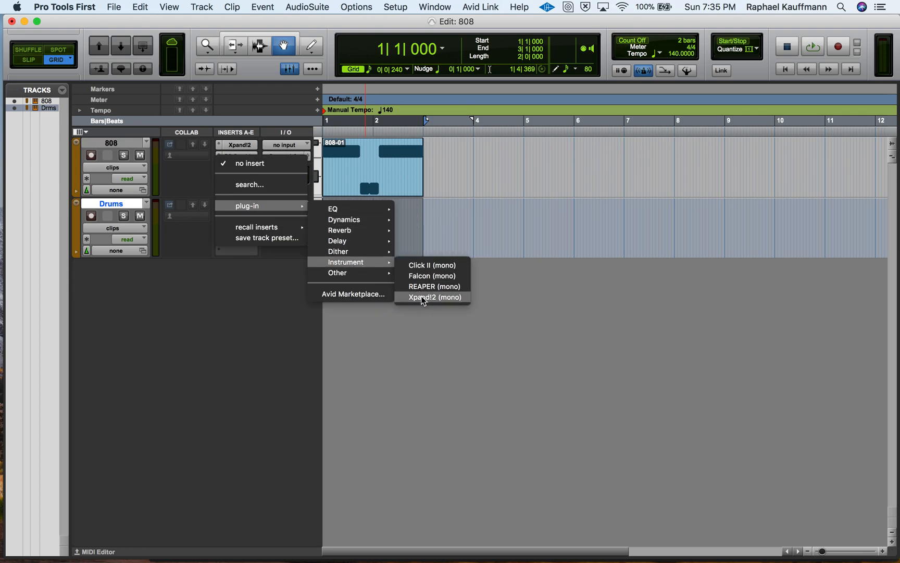
click(424, 297)
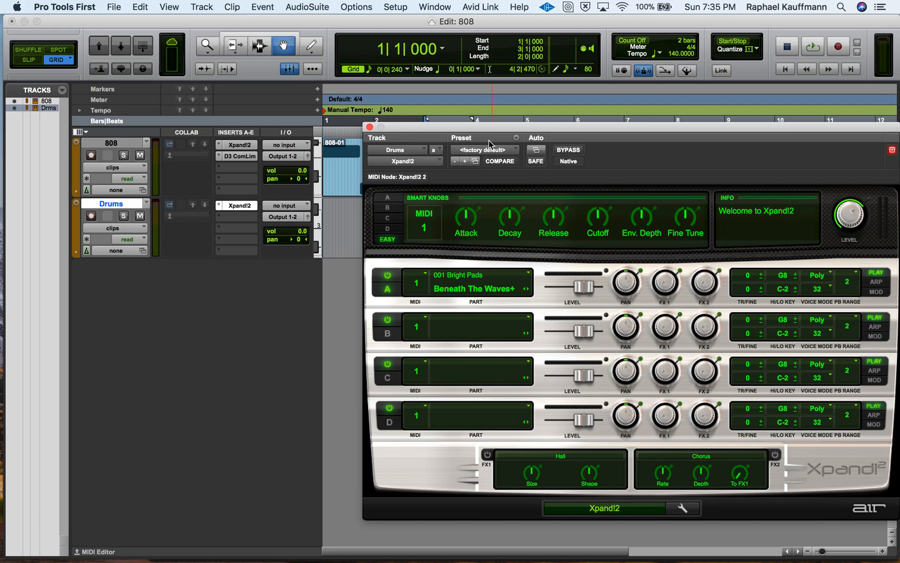
Step: Load the +01 Urban Beat preset from the 26 Drums category into the Drums track's Xpand!2
click(489, 150)
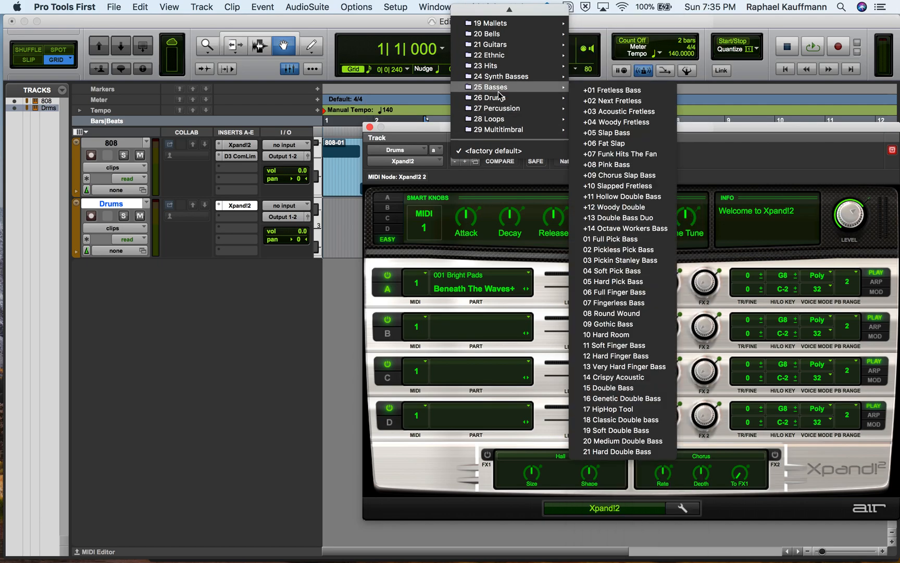
mouse_move(502, 98)
click(619, 13)
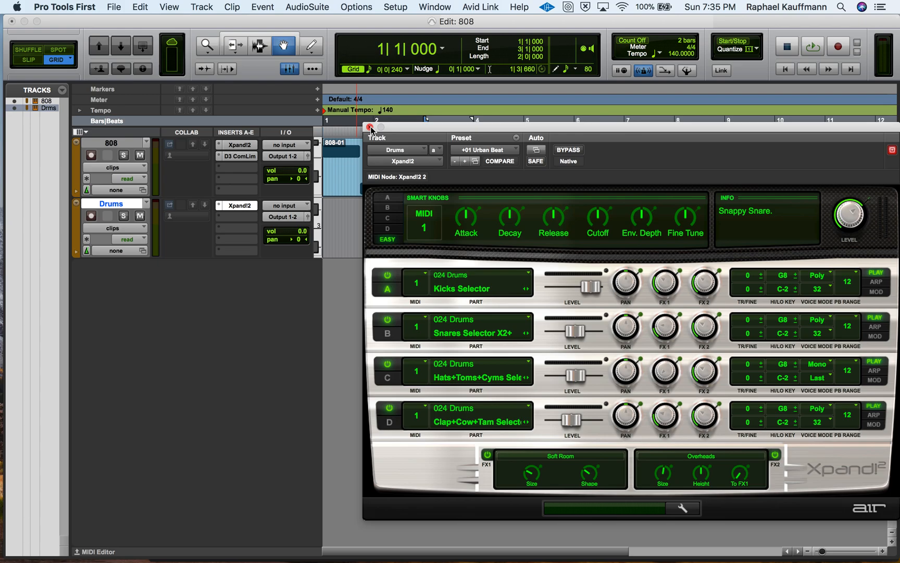
Step: Show the MIDI Editor and audition the drum sounds on C1 and D1
click(85, 552)
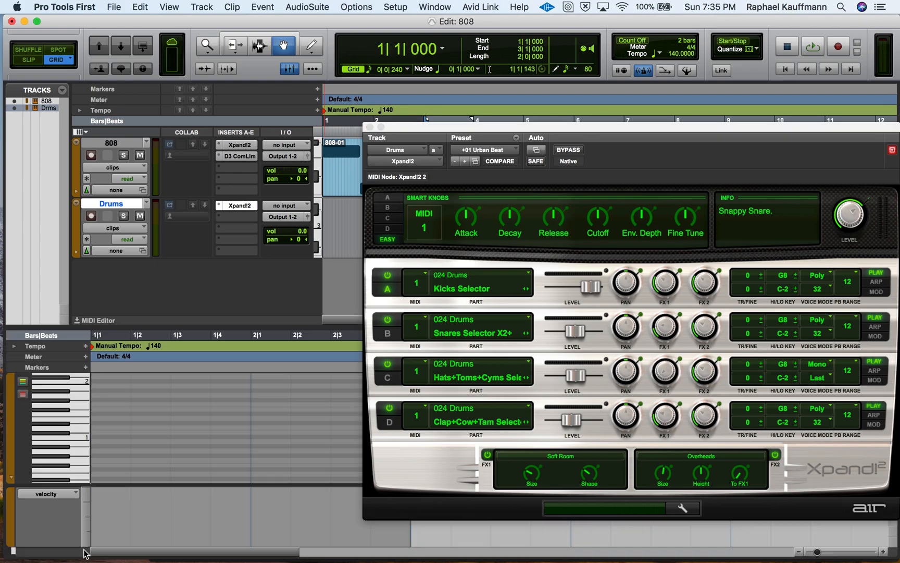
scroll(72, 448, down, 5)
click(79, 436)
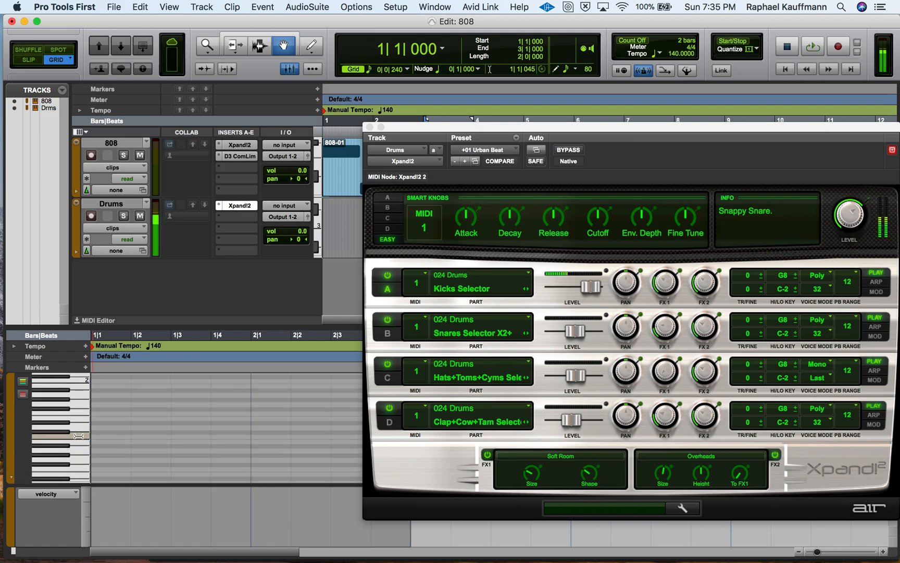
click(67, 425)
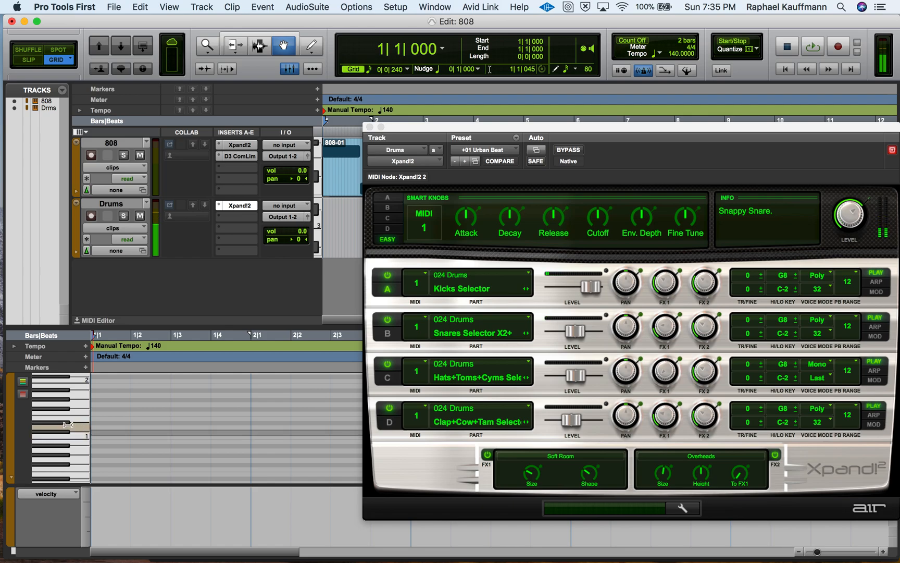
click(77, 437)
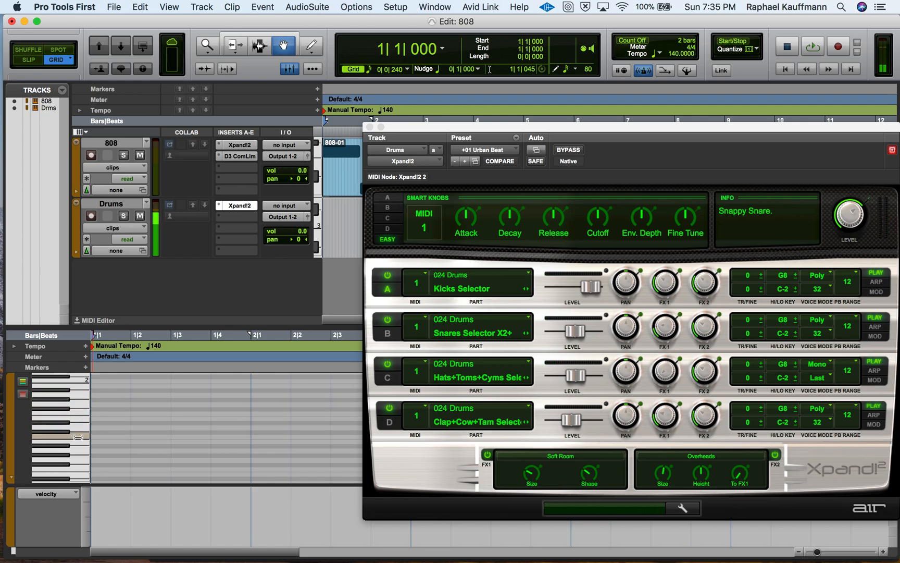
click(79, 437)
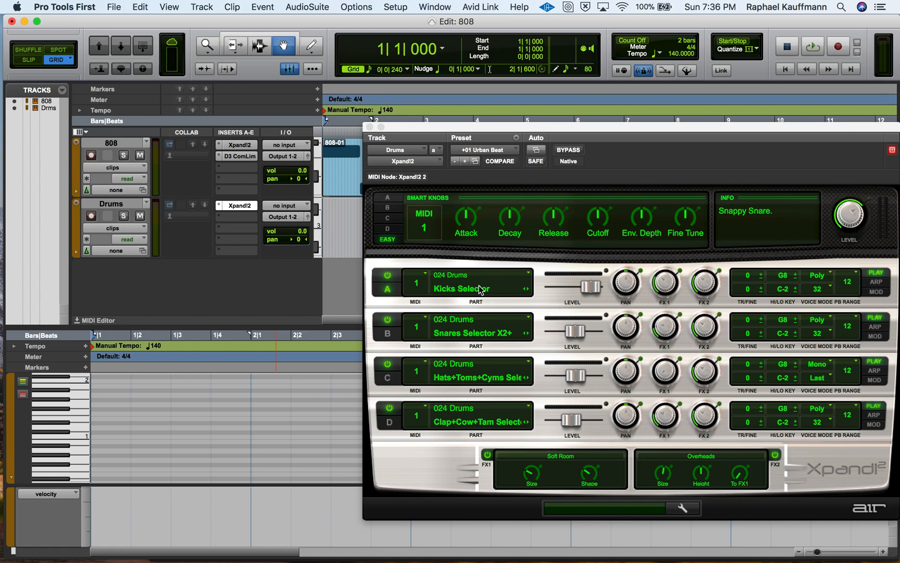
Step: Set Part A's C1 Select to 79 % to choose another kick, auditioning C1 between changes
click(391, 198)
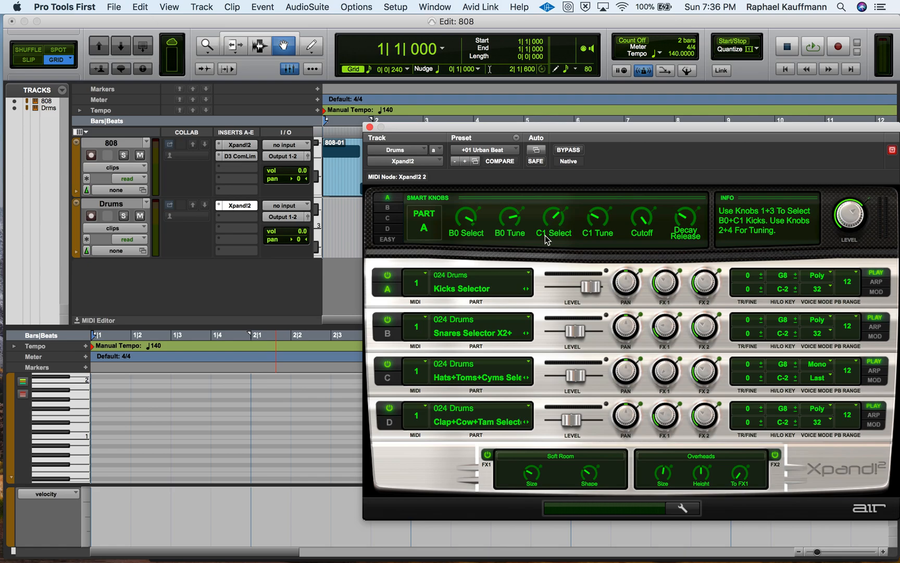
click(62, 436)
drag(554, 221, 554, 219)
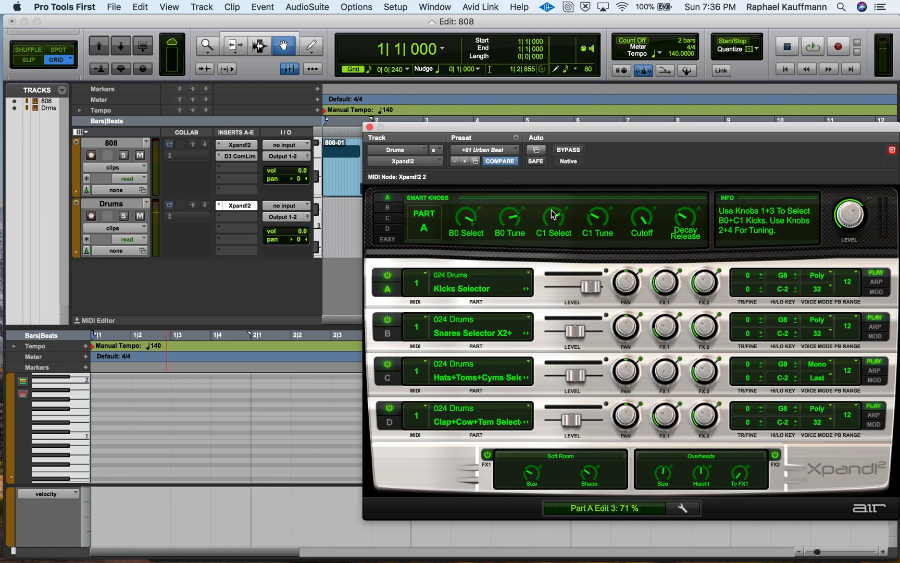
click(81, 435)
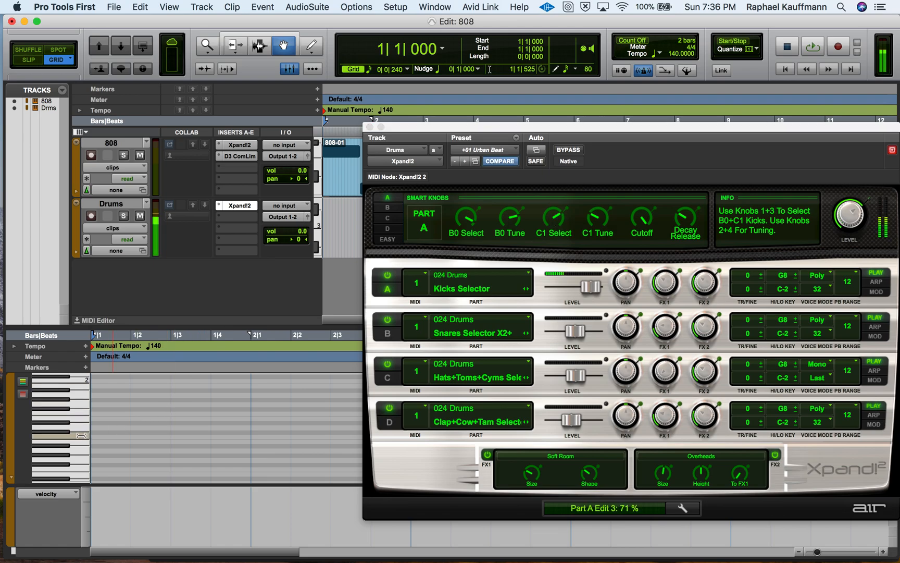
drag(552, 223, 551, 221)
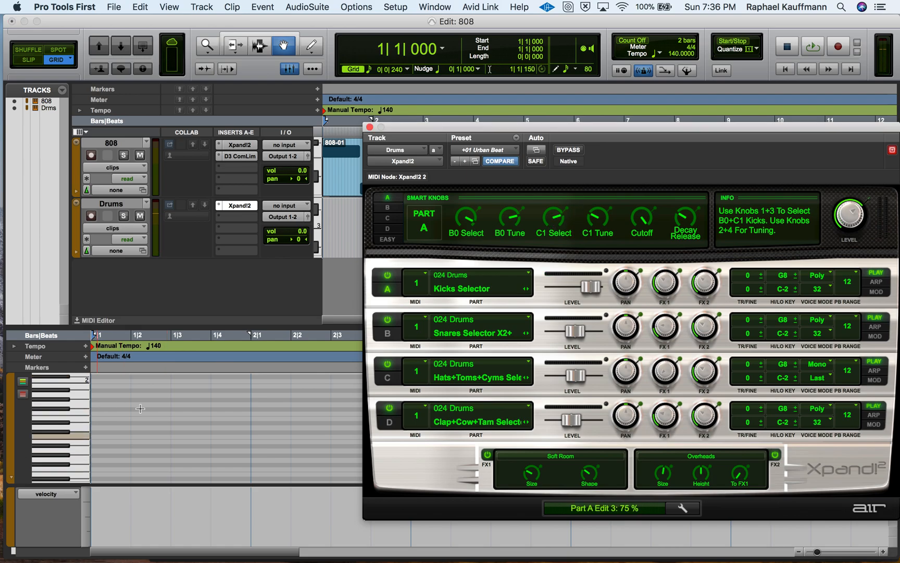
click(81, 435)
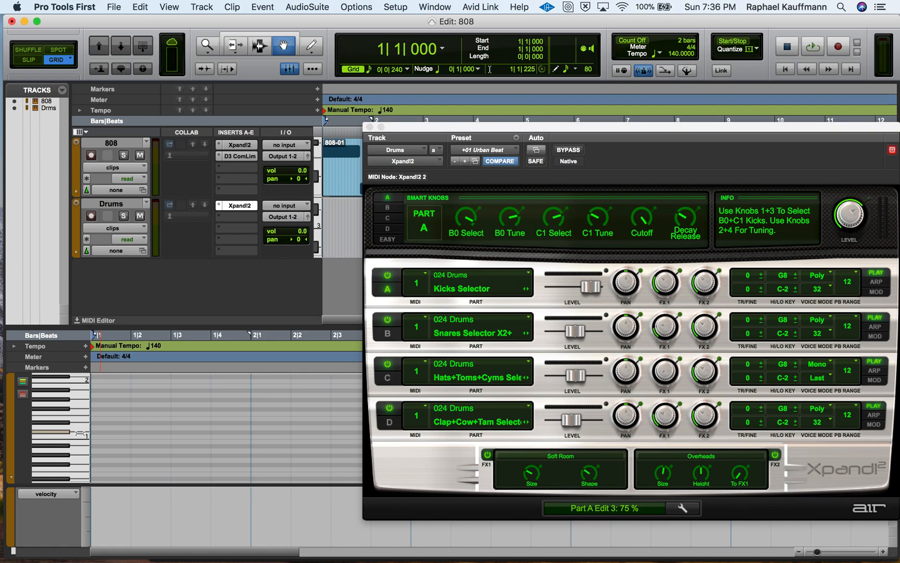
click(81, 436)
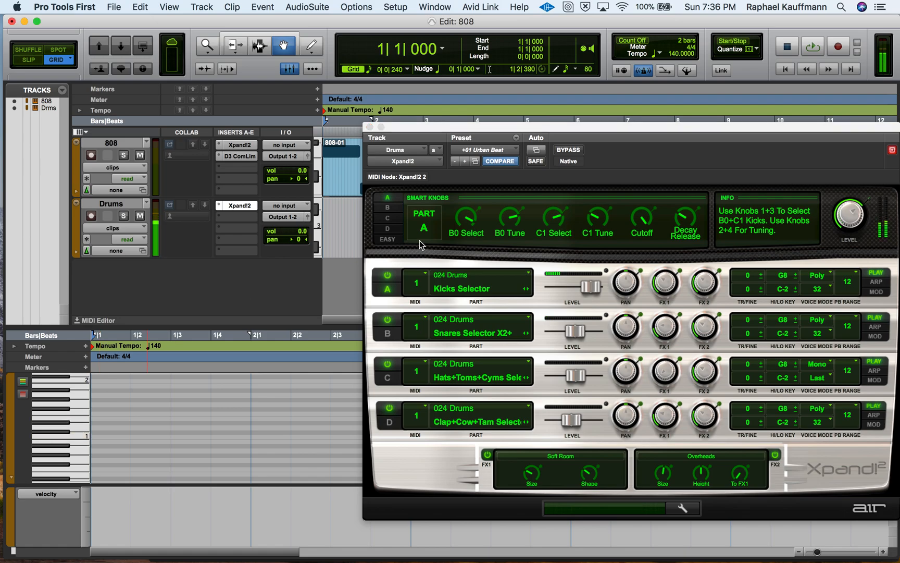
click(554, 219)
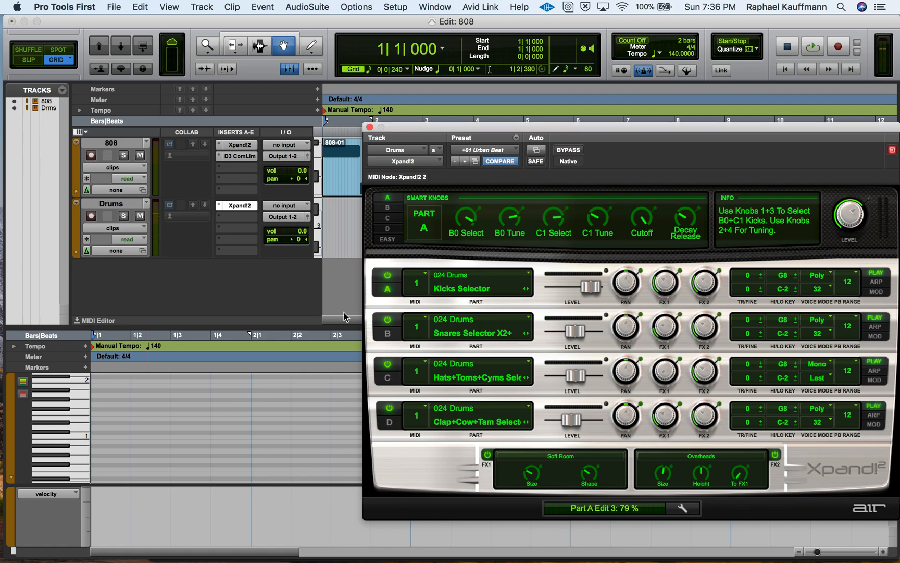
click(84, 437)
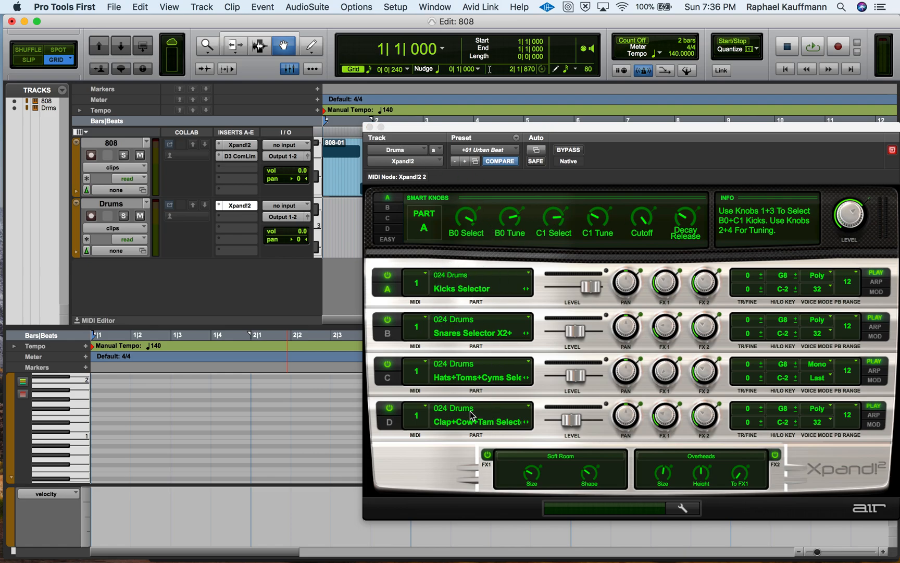
Step: Close the Xpand!2 window and set the grid to 1/16 note
click(369, 127)
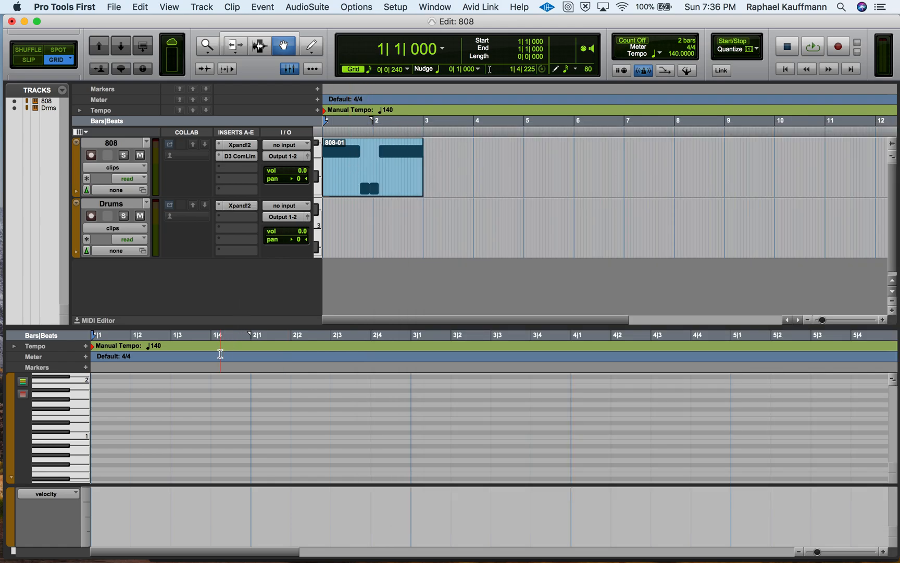
click(370, 71)
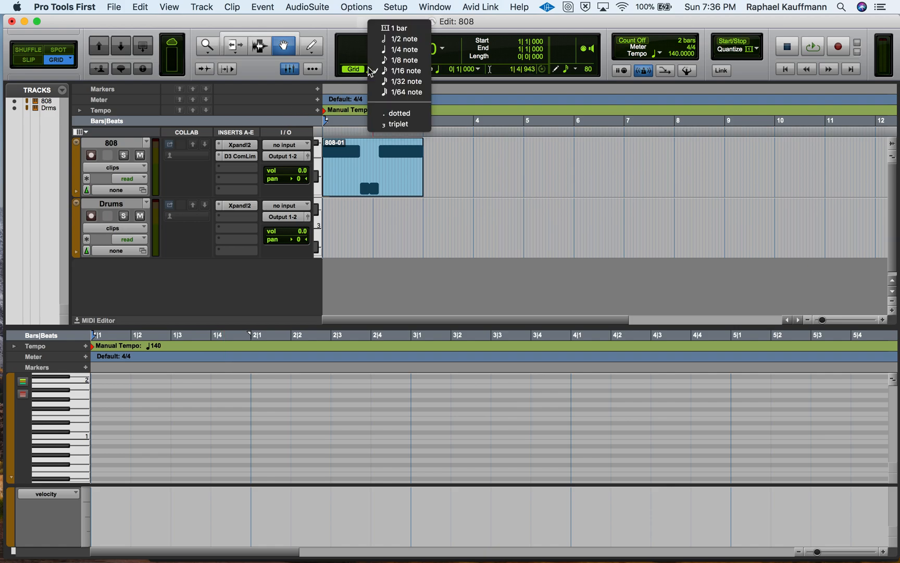
click(400, 73)
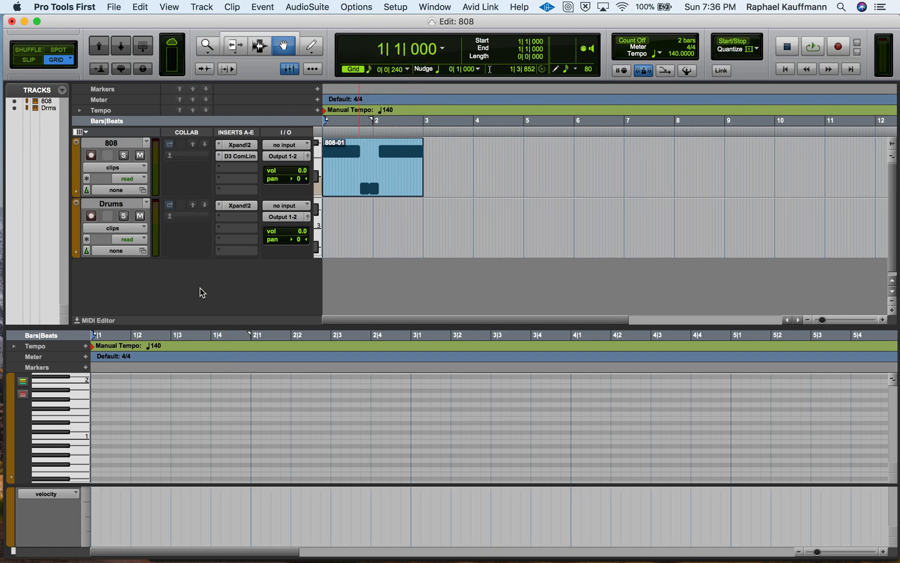
Step: Draw C1 kick notes on the Drums track at 1|1|000 and 1|2|480 with the Pencil tool
click(312, 46)
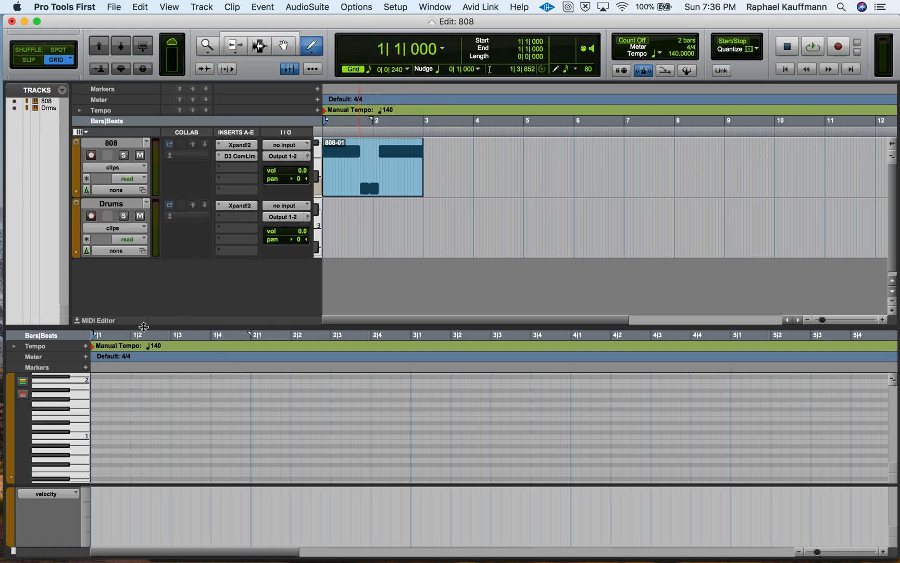
click(100, 435)
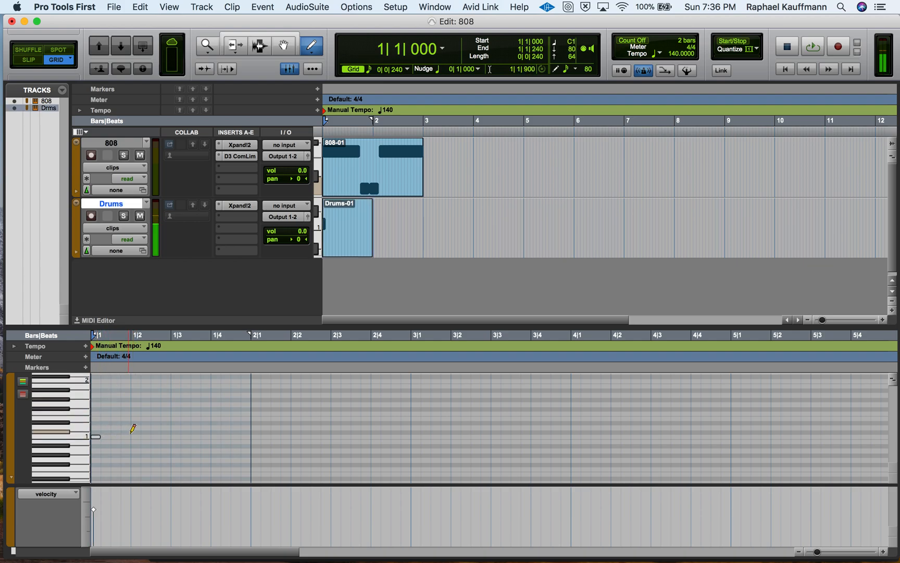
click(155, 436)
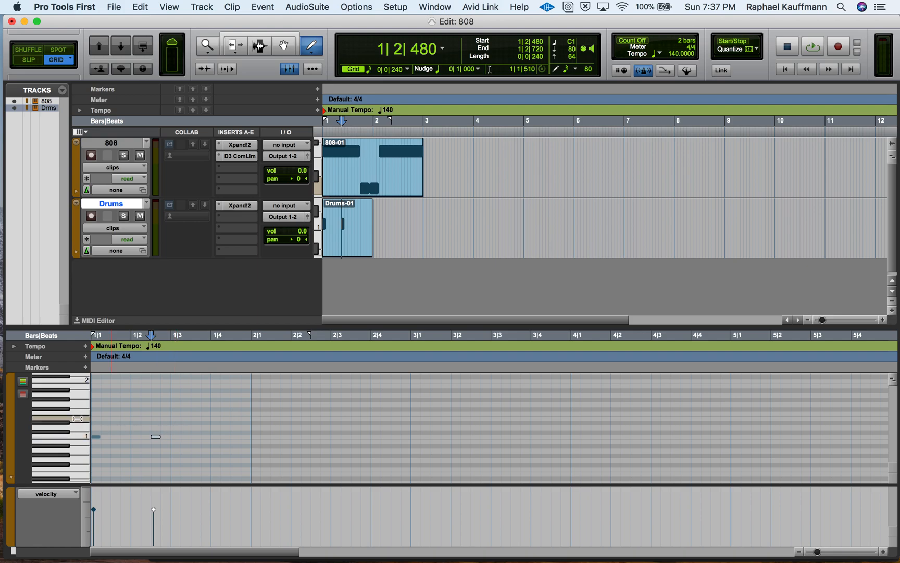
Step: Audition E1 and D1, then draw D1 snare notes at 1|3|000 and 2|3|000
click(76, 417)
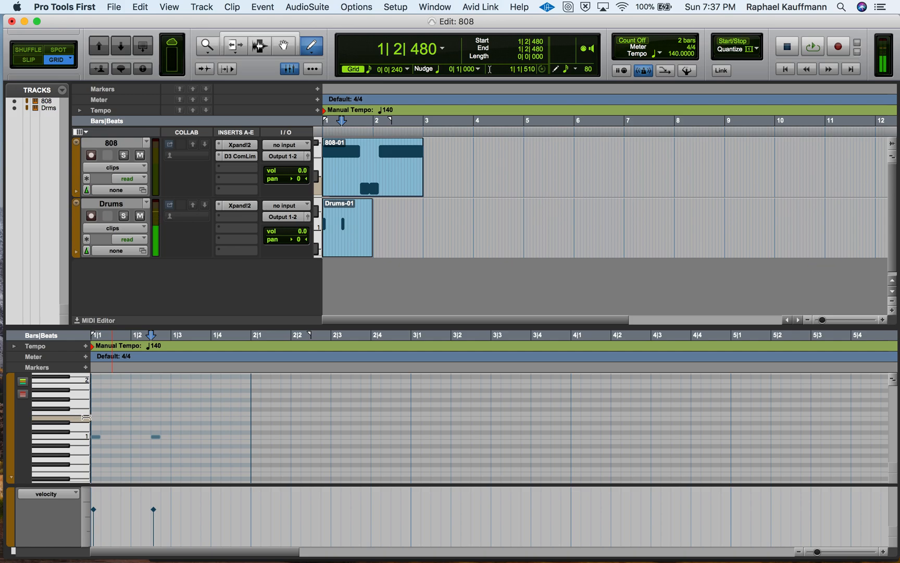
click(80, 428)
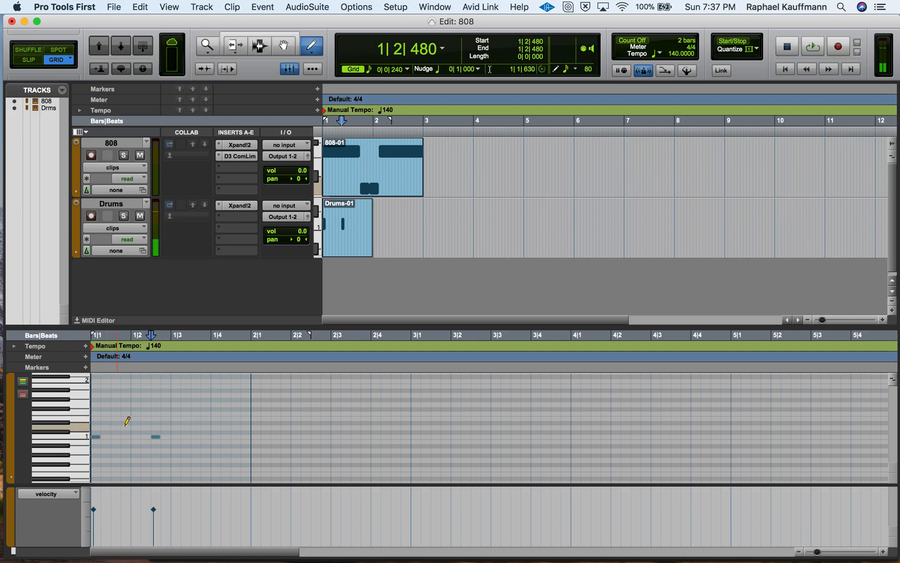
click(174, 426)
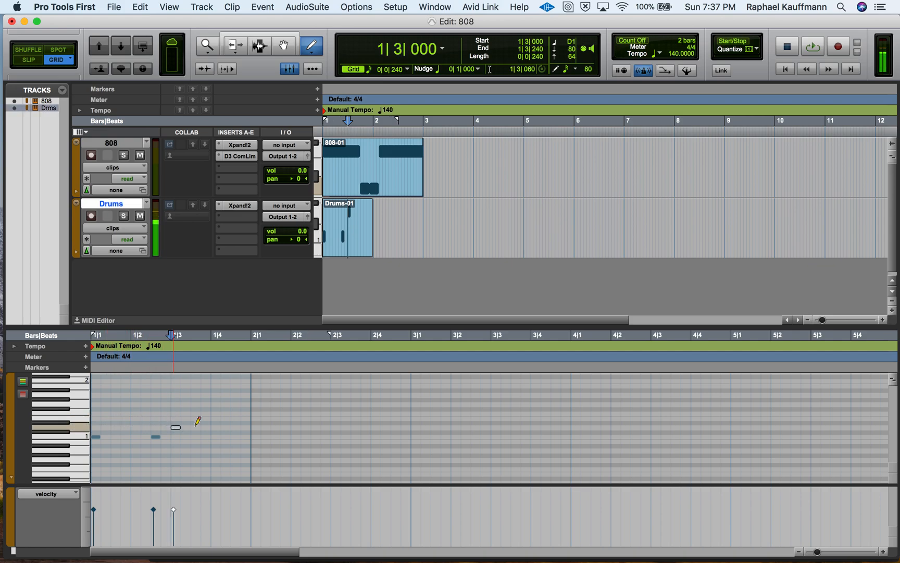
click(335, 426)
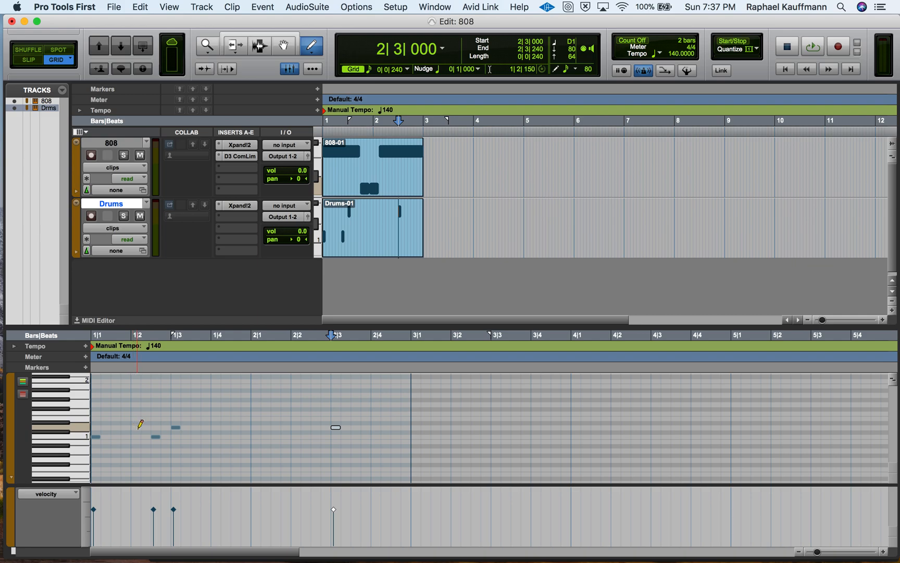
Step: Play the bass and drums from the start, mute the 808 track and play the drums alone
key(Return)
key(space)
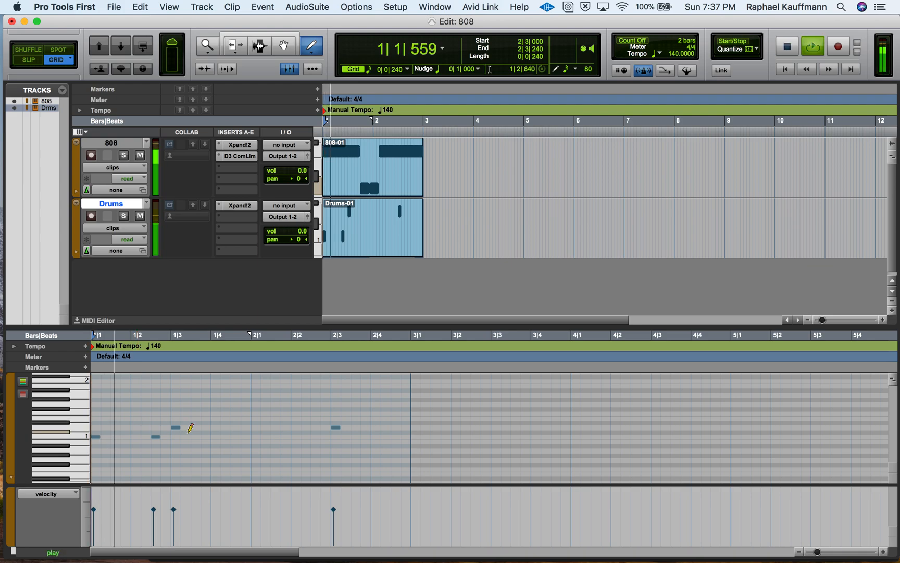
key(space)
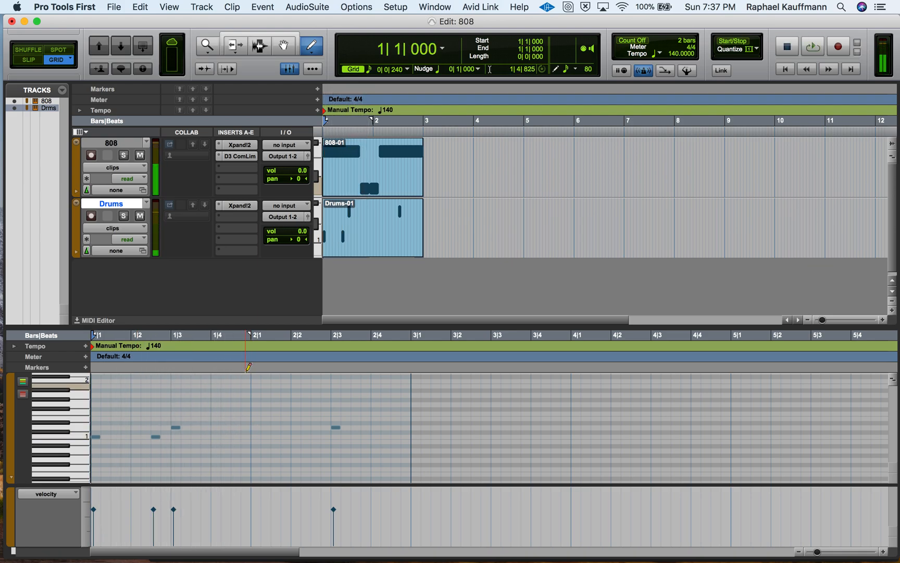
click(140, 155)
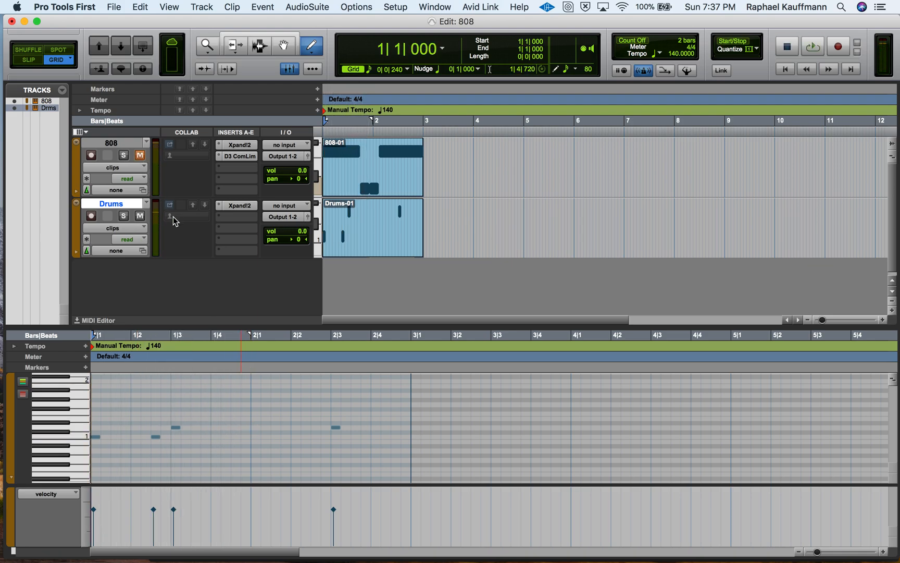
key(space)
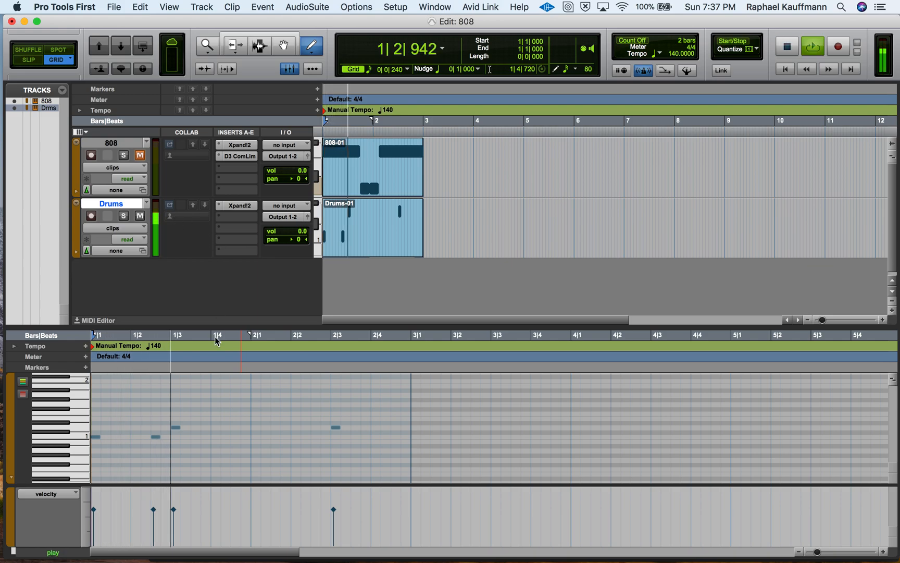
key(space)
Step: Draw C1 kick notes at 2|1|000, 2|1|720 and 2|2|480, and play the drum pattern from the start
click(255, 437)
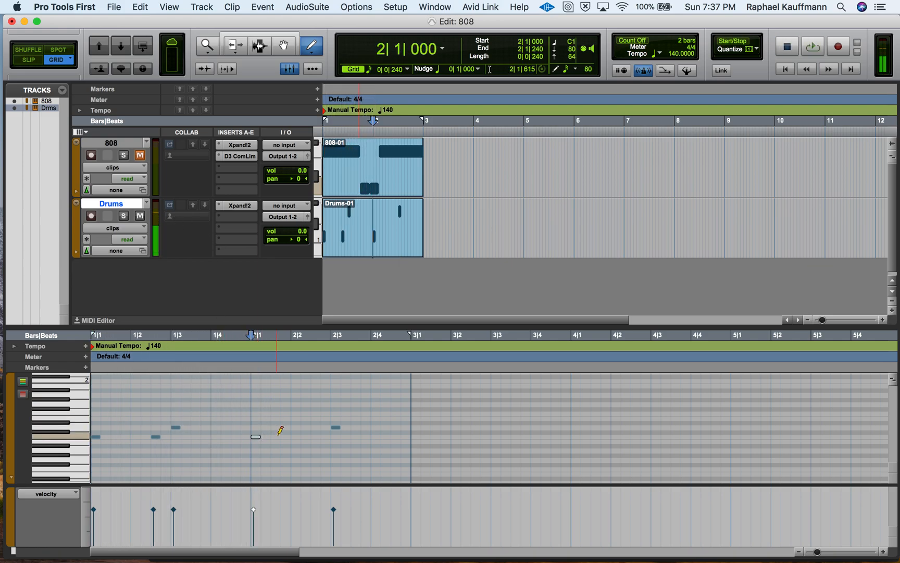
click(286, 437)
click(315, 437)
key(Return)
key(space)
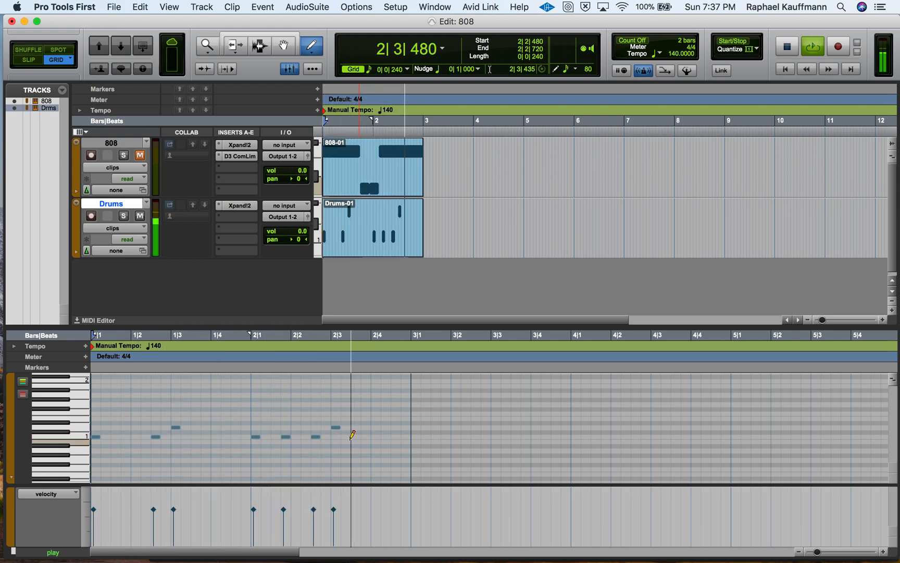
Step: Stop playback and draw eighth-note F#1 hi-hats from 1|1|000 to 1|2|480, removing the extra F#1 note at 1|3|000
key(space)
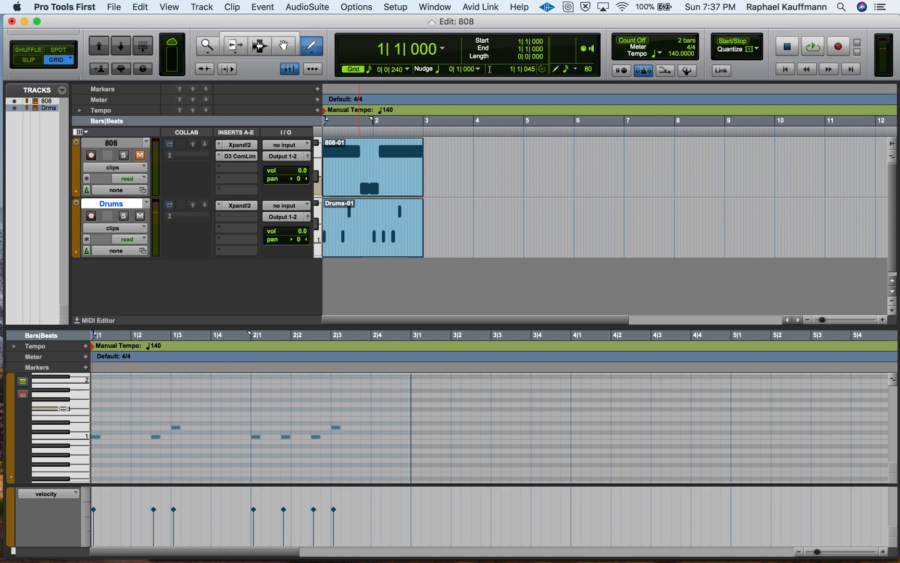
click(93, 408)
click(96, 408)
click(116, 408)
click(136, 408)
click(155, 408)
click(176, 409)
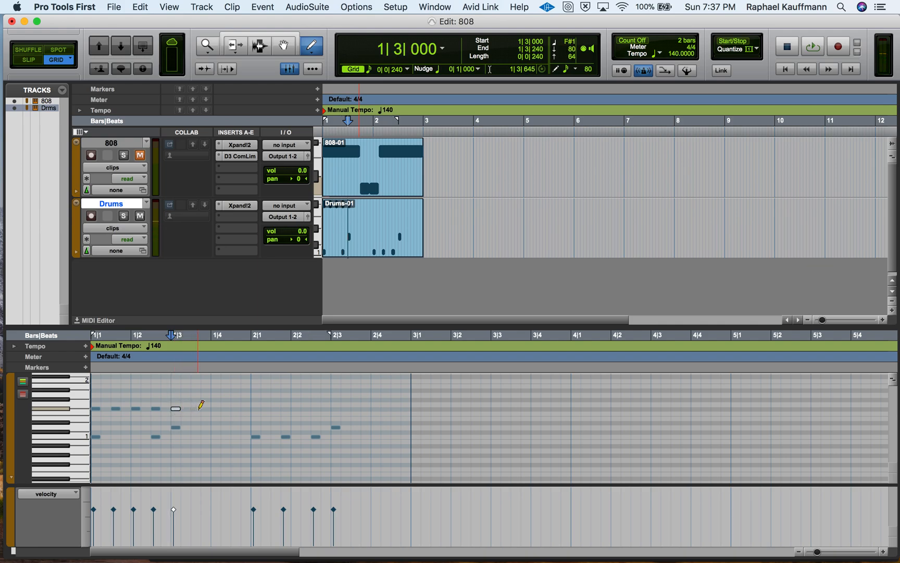
alt+click(176, 408)
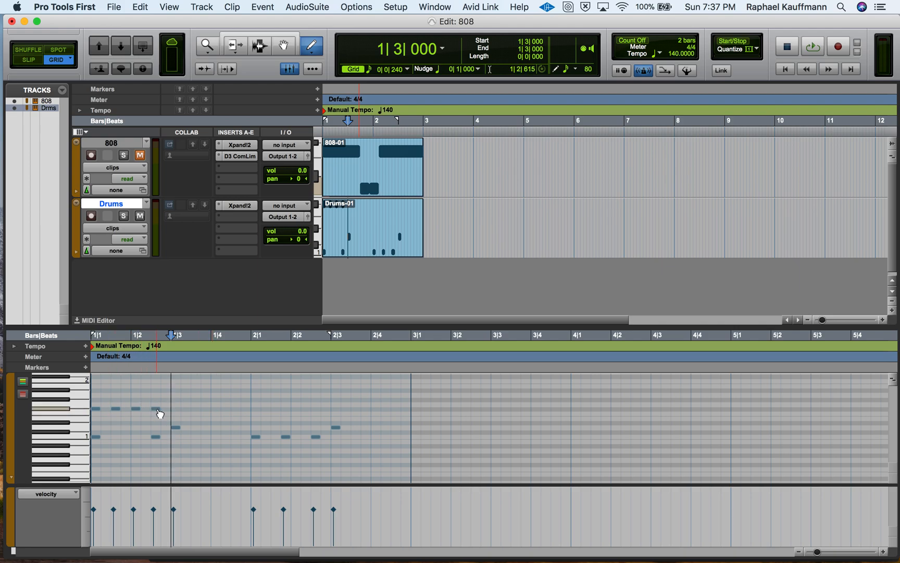
Step: Continue the eighth-note F#1 hi-hats from 1|4|000 through 2|3|480 on the Drums clip
click(214, 409)
click(236, 408)
click(255, 409)
click(276, 409)
click(295, 408)
click(316, 409)
click(335, 412)
drag(338, 416, 336, 412)
click(360, 409)
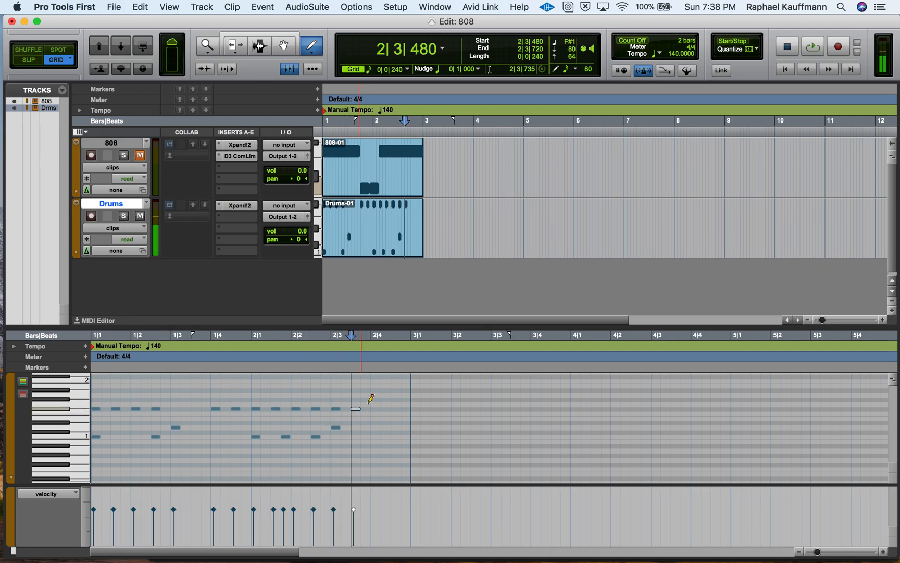
Step: Draw four consecutive sixteenth-note F#1 hi-hats from 2|4|000 to 2|4|720 to finish the second bar
click(374, 408)
click(384, 408)
click(394, 409)
click(404, 408)
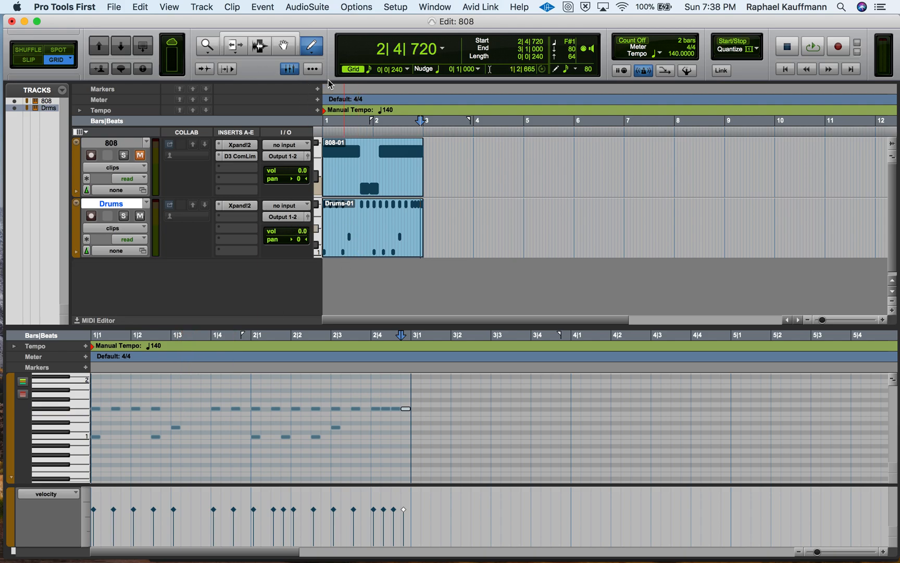
Step: Draw an F#1 hi-hat roll from 1|3|000 to 1|4|000 with the Line pencil on a 0|0|120 grid
click(373, 72)
click(388, 83)
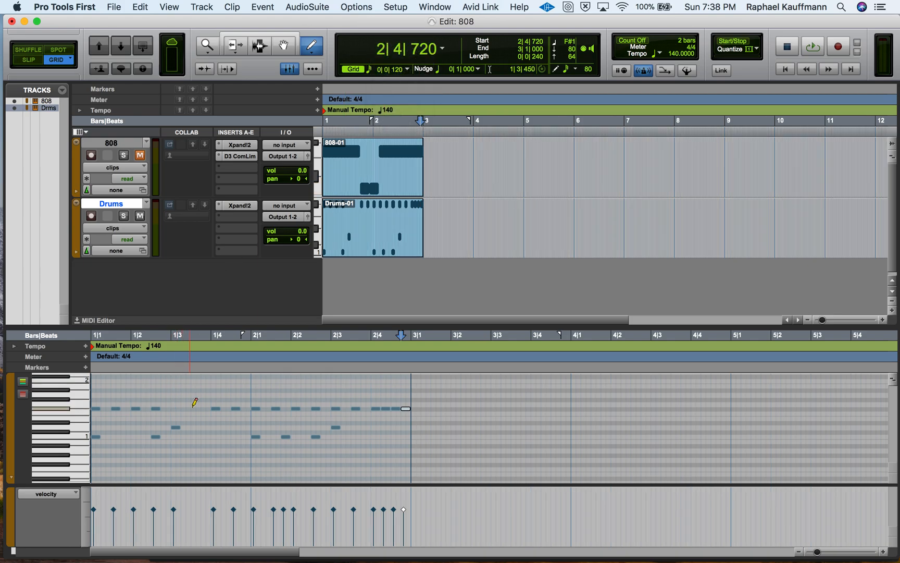
click(313, 47)
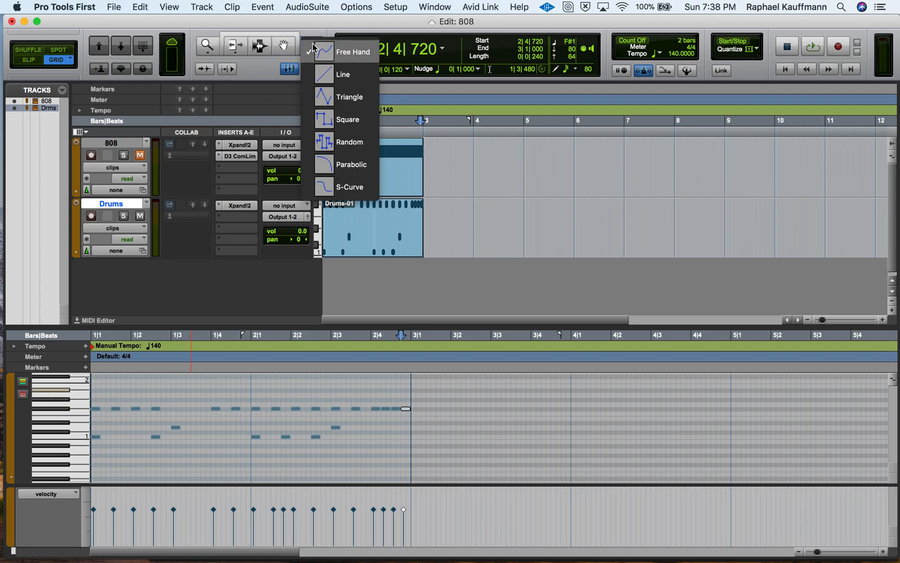
click(332, 73)
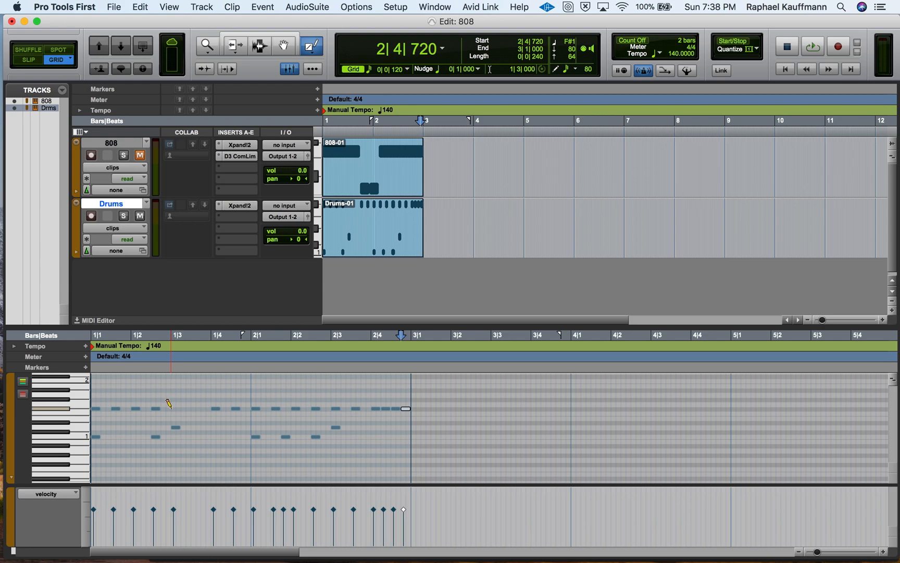
drag(170, 408, 211, 406)
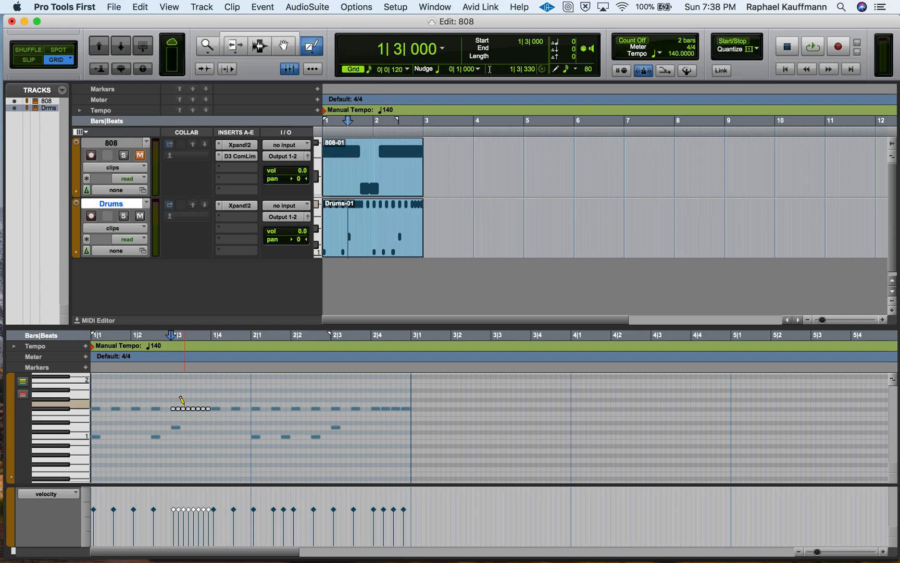
Step: Play the drum pattern, switch to the Smart Tool, select the Drums clip and play it from the start
key(space)
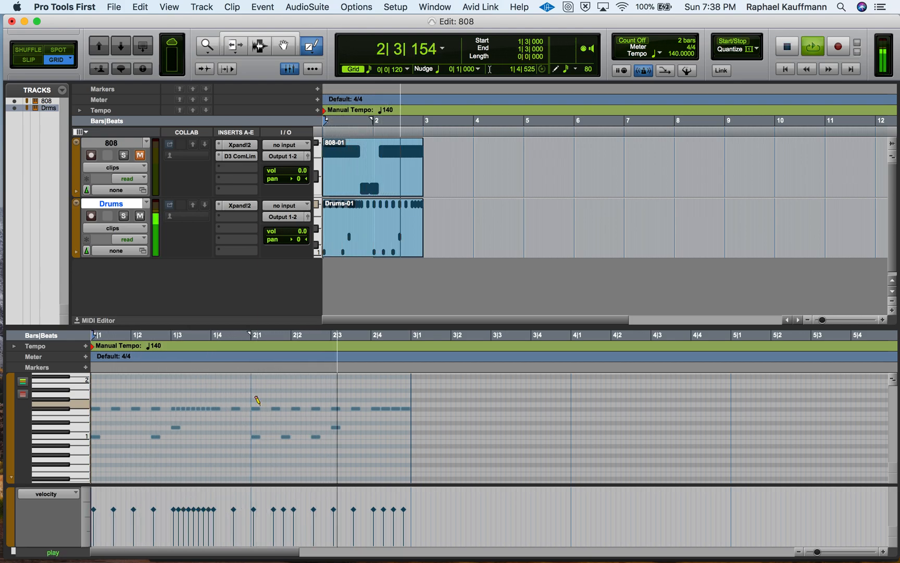
key(space)
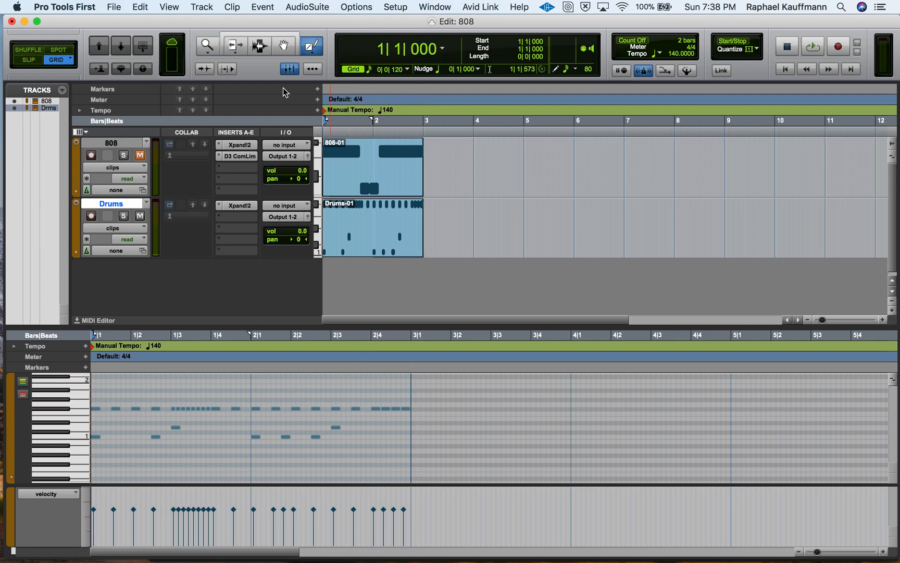
click(289, 36)
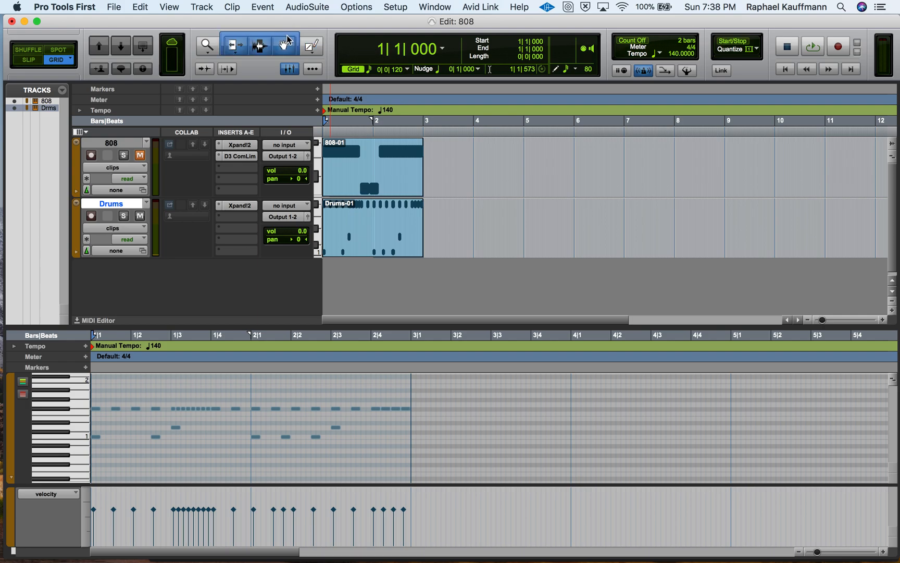
click(349, 234)
key(space)
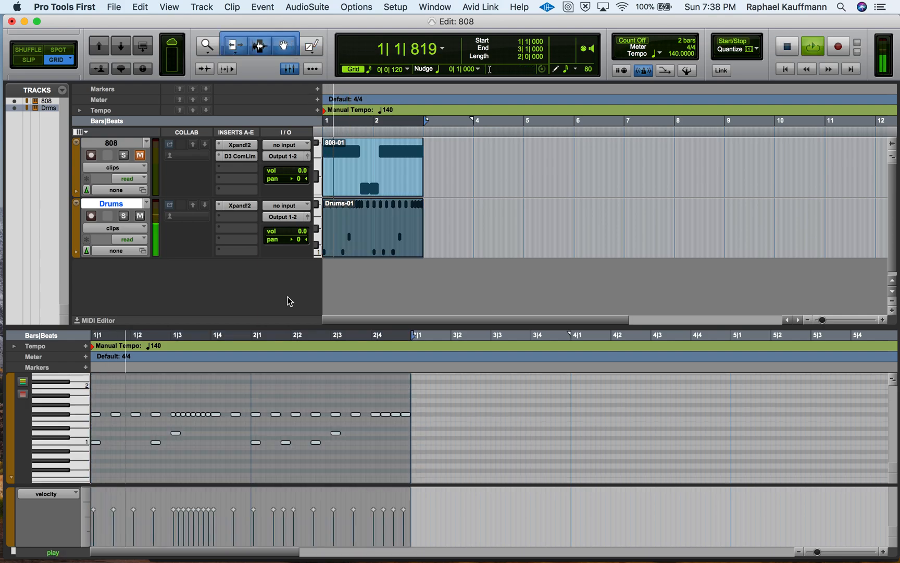
key(space)
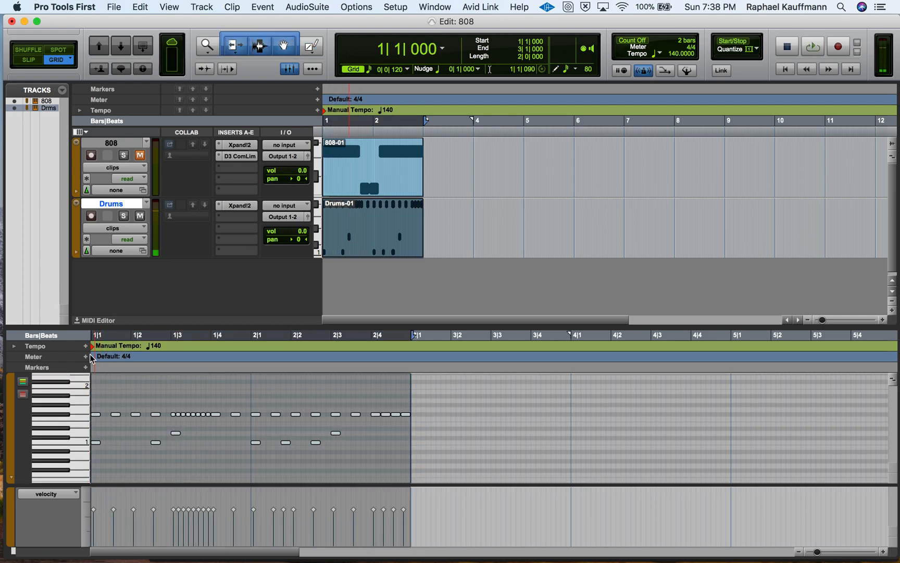
Step: Open Xpand!2 on the Drums track and set the Part A kick's C1 Select to 89% and C1 Tune to 74% while auditioning
click(243, 206)
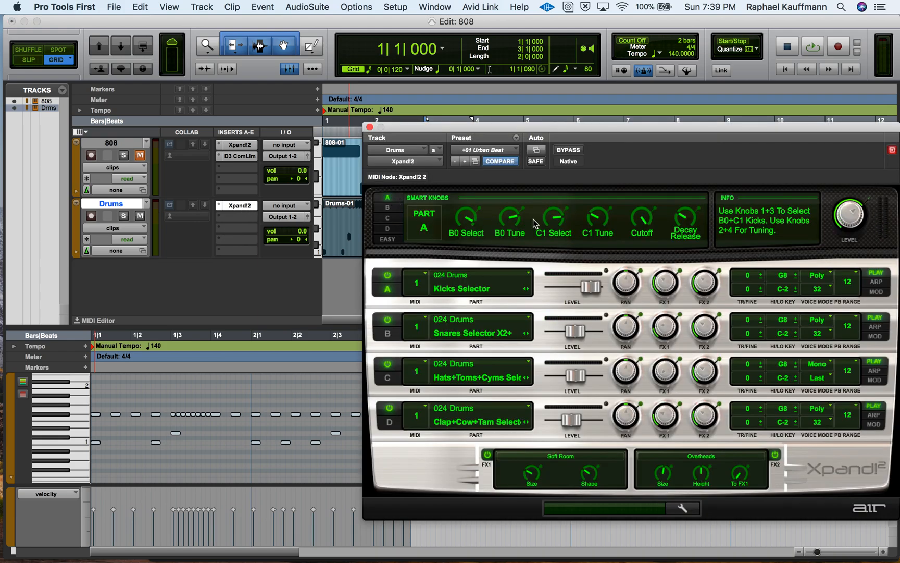
key(space)
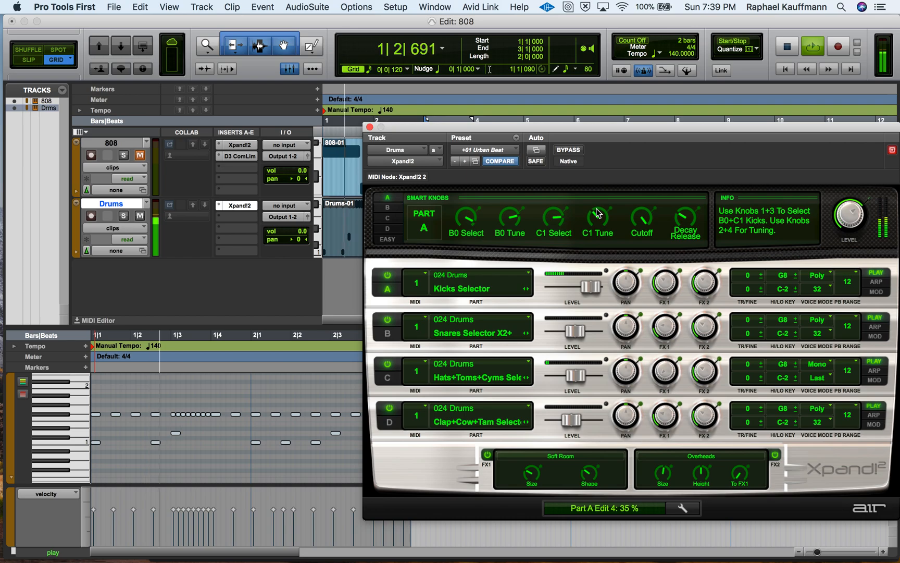
drag(597, 214, 596, 191)
key(space)
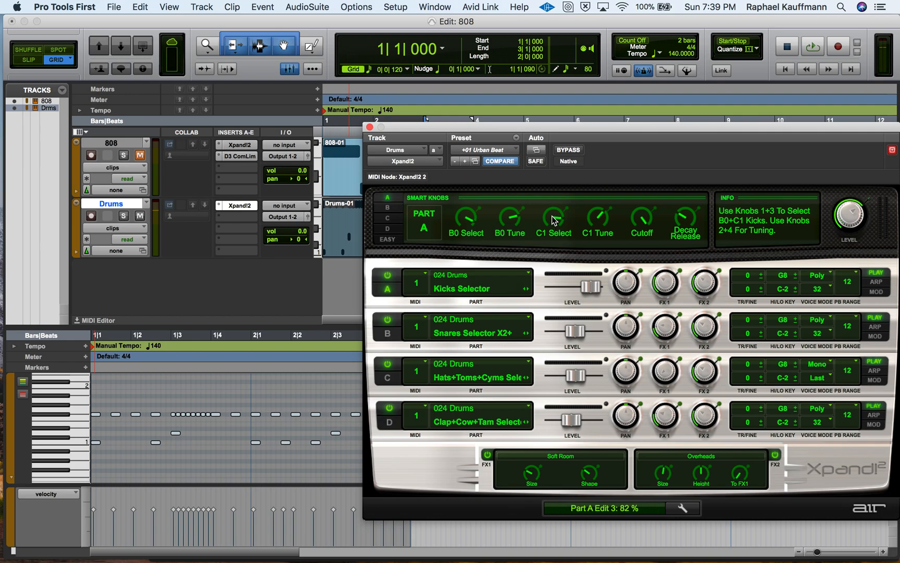
key(space)
key(space)
drag(555, 221, 552, 219)
key(space)
key(space)
key(space)
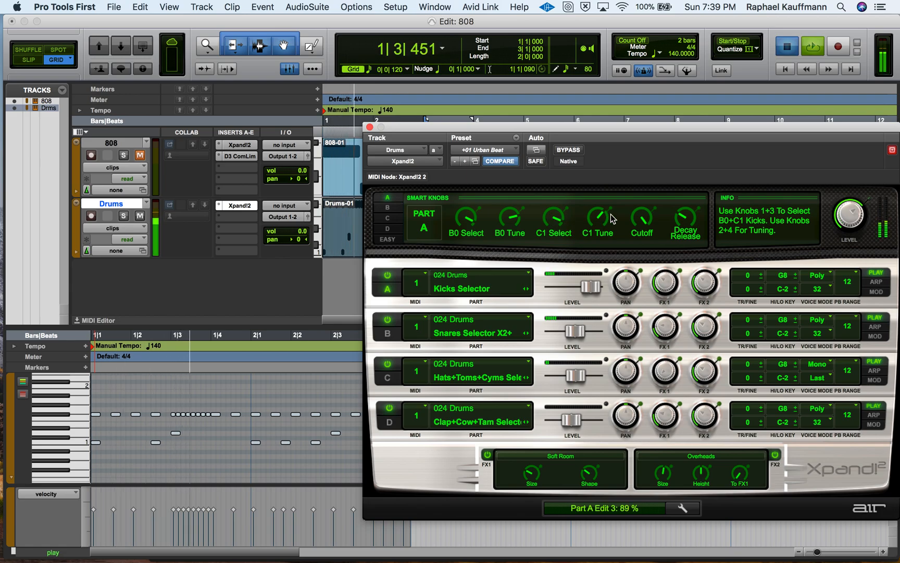
key(space)
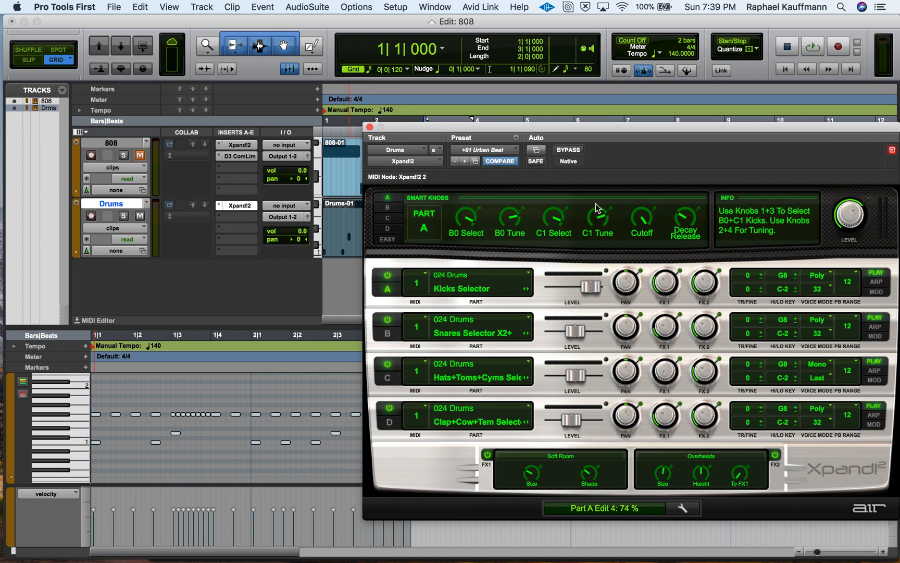
Step: Refine the kick sound against the playing drums with C1 Select at 95% and C1 Tune at 59%
key(space)
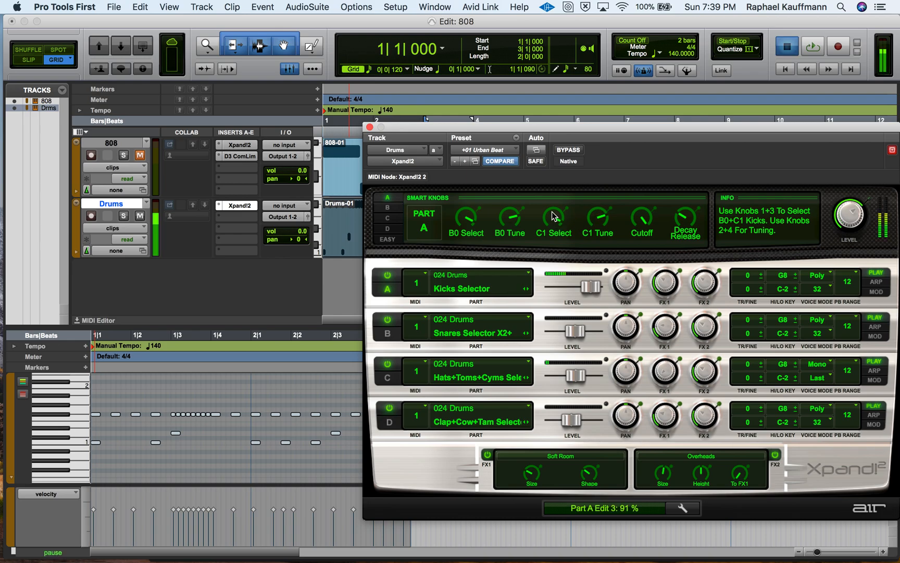
key(space)
drag(552, 212, 550, 207)
key(space)
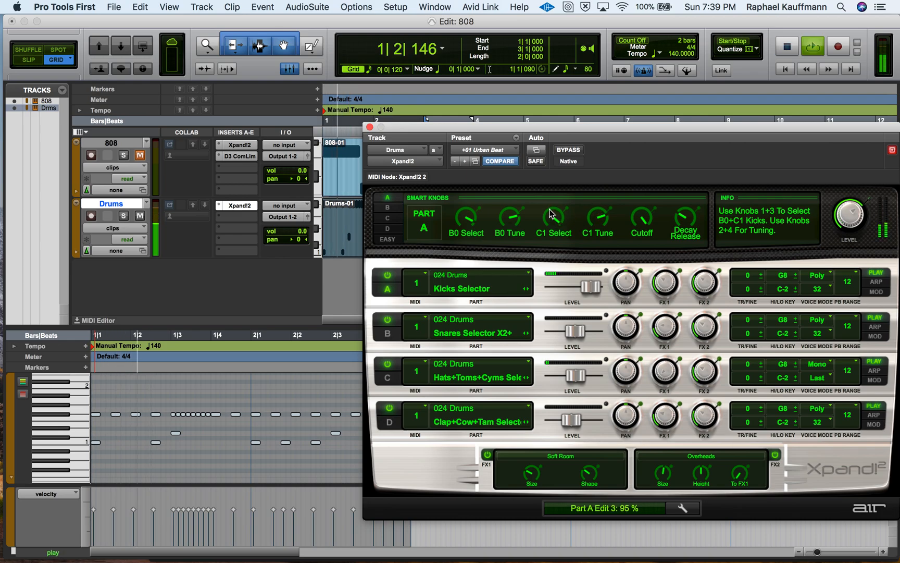
key(space)
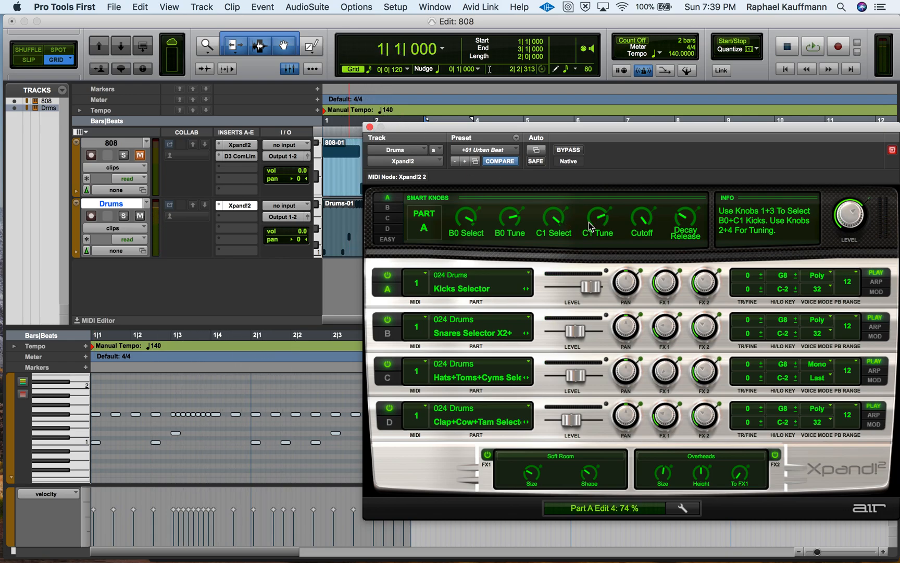
key(space)
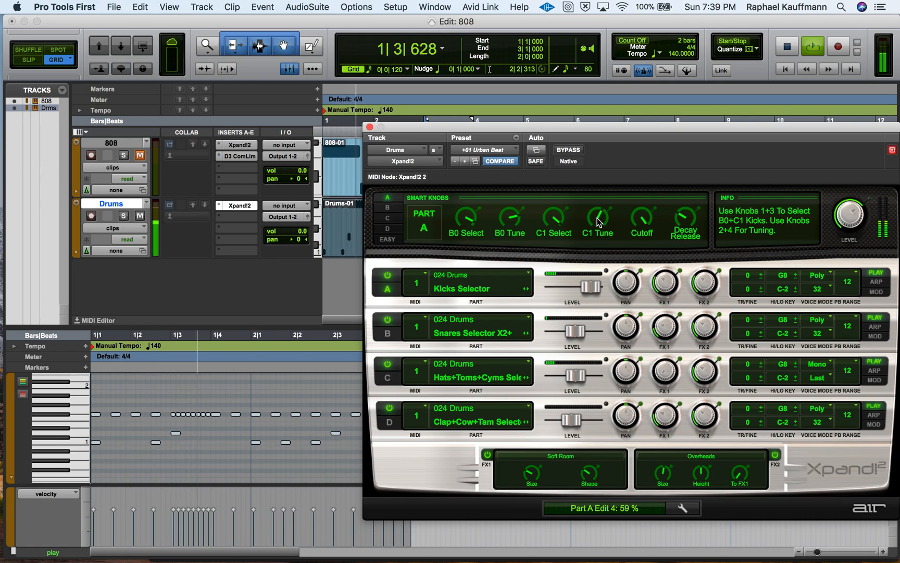
Step: Set the kick's Cutoff to about 69% and adjust its Decay Release while auditioning the drums
drag(641, 227, 631, 244)
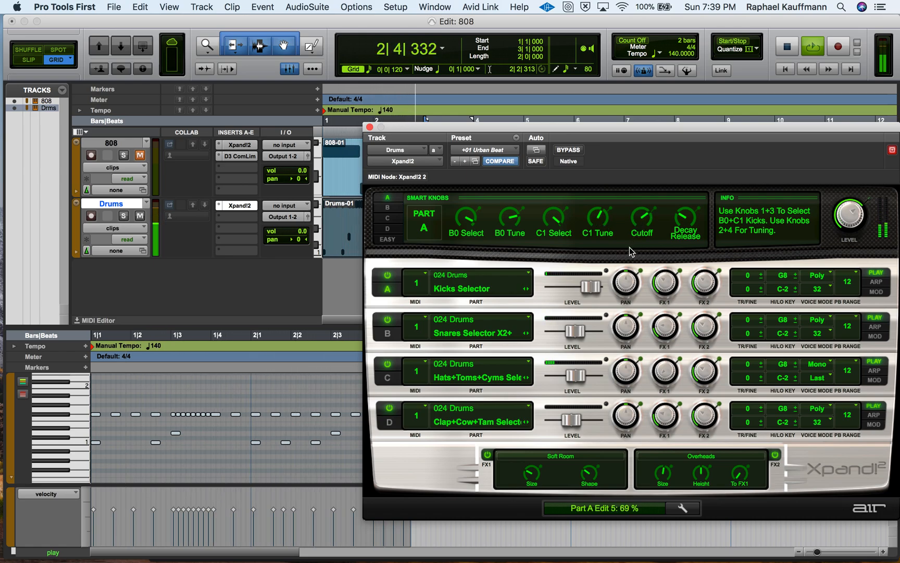
drag(686, 218, 628, 263)
key(space)
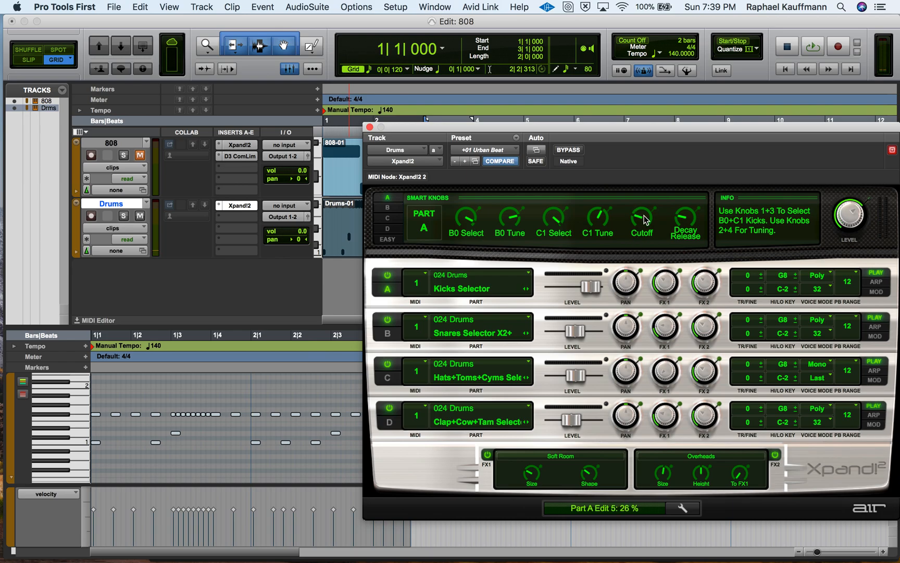
key(space)
drag(646, 220, 644, 164)
key(space)
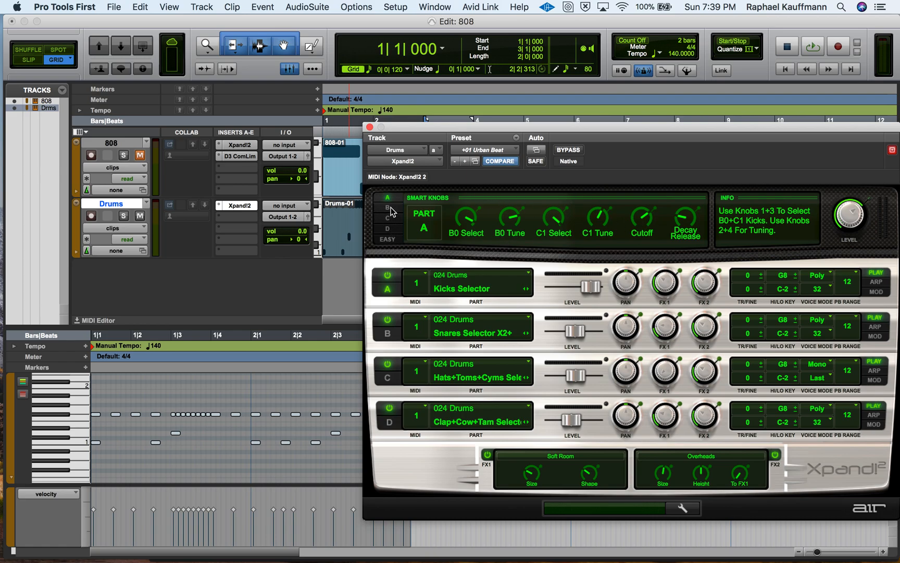
Step: Show the Part B snare controls, check which notes lie on D1, and reselect the whole Drums clip
key(space)
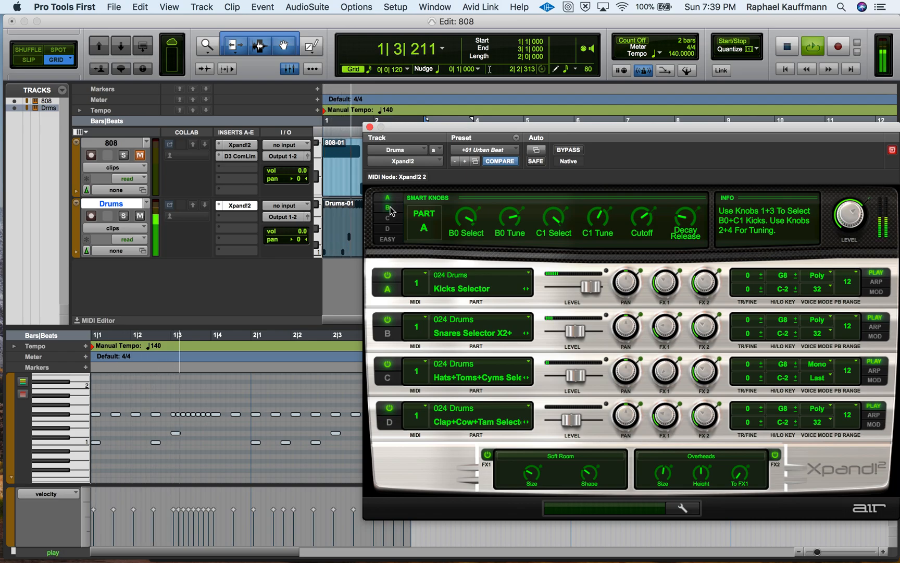
click(387, 208)
key(space)
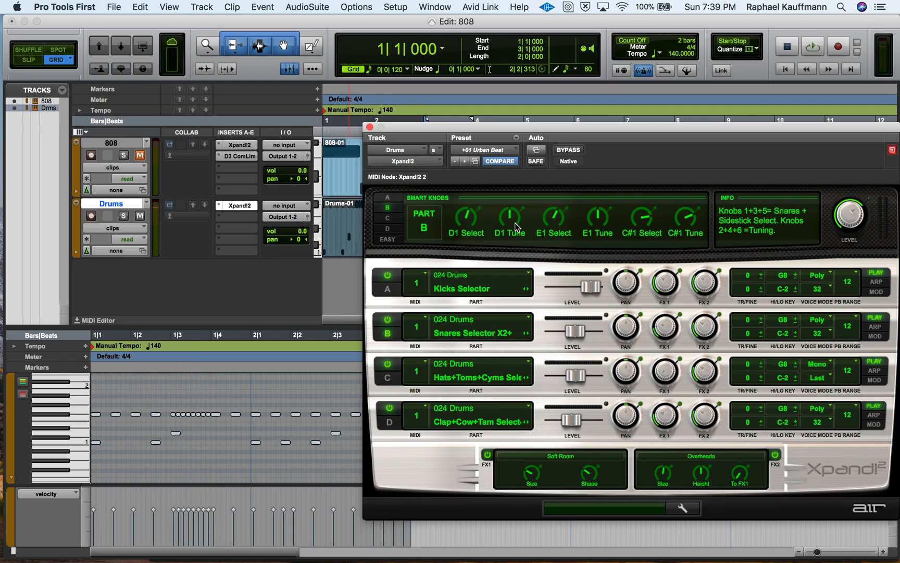
click(70, 433)
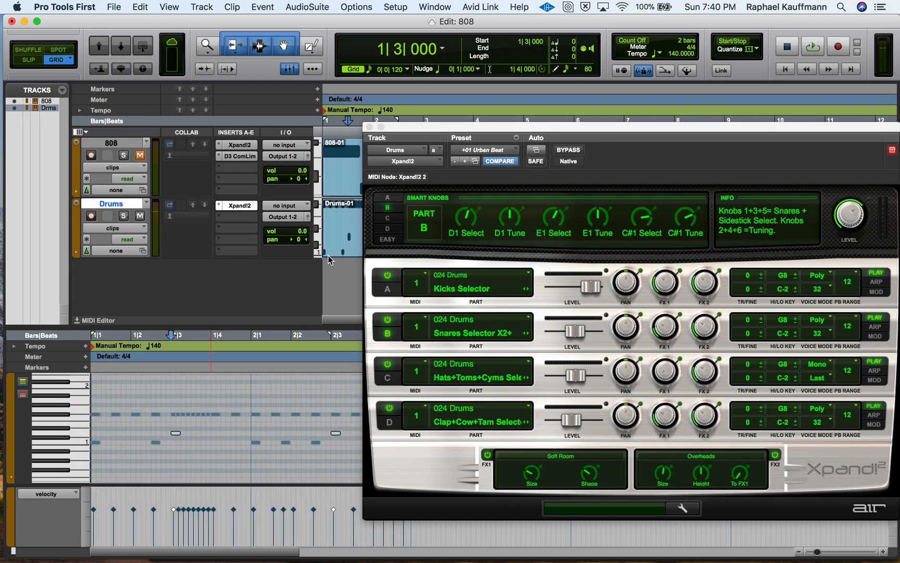
click(343, 249)
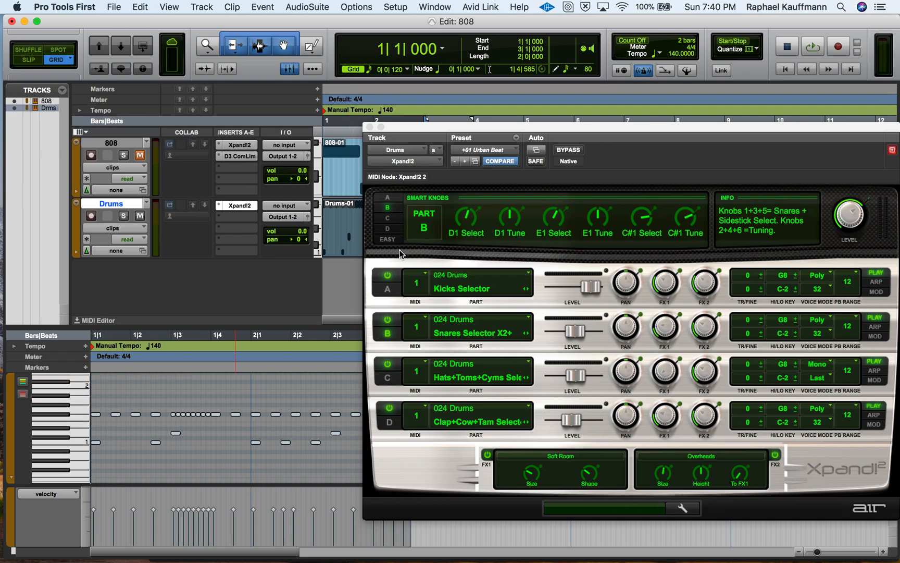
Step: Choose a different snare with Part B's D1 Select and set D1 Tune to 91% while the drums play
key(space)
click(466, 216)
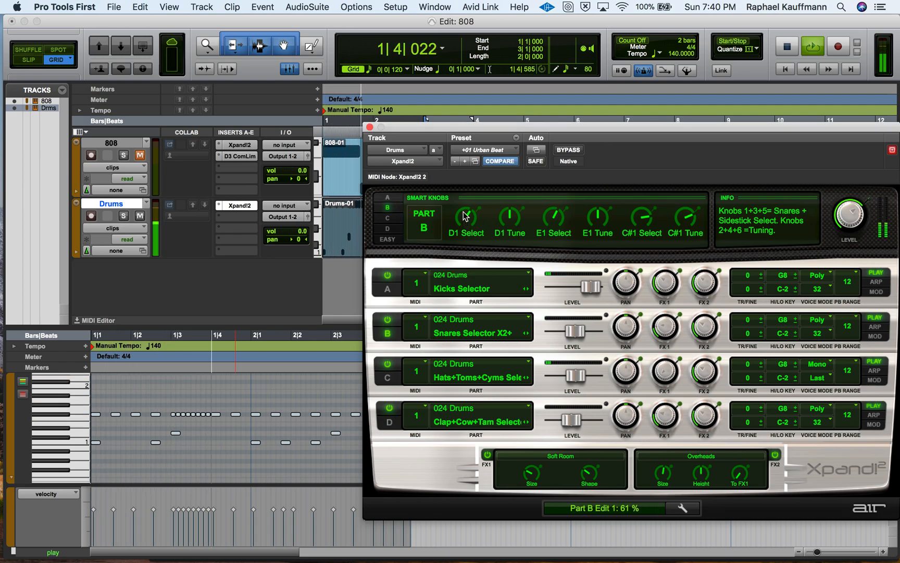
drag(465, 216, 465, 220)
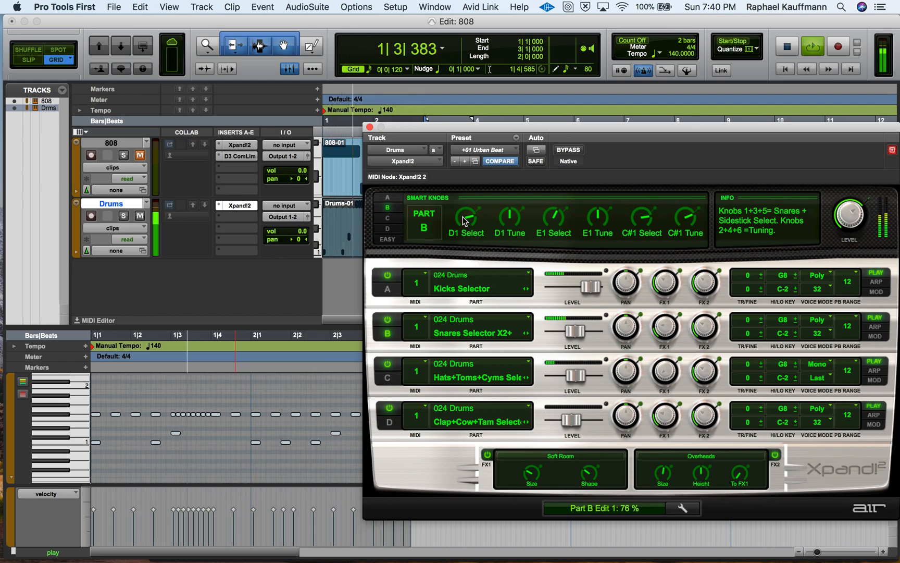
drag(466, 221, 459, 211)
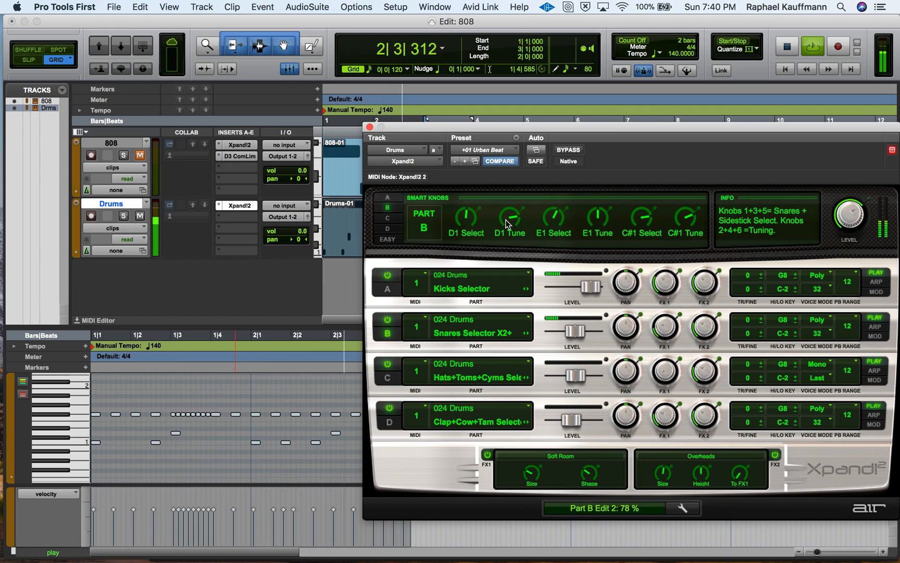
drag(506, 213, 507, 214)
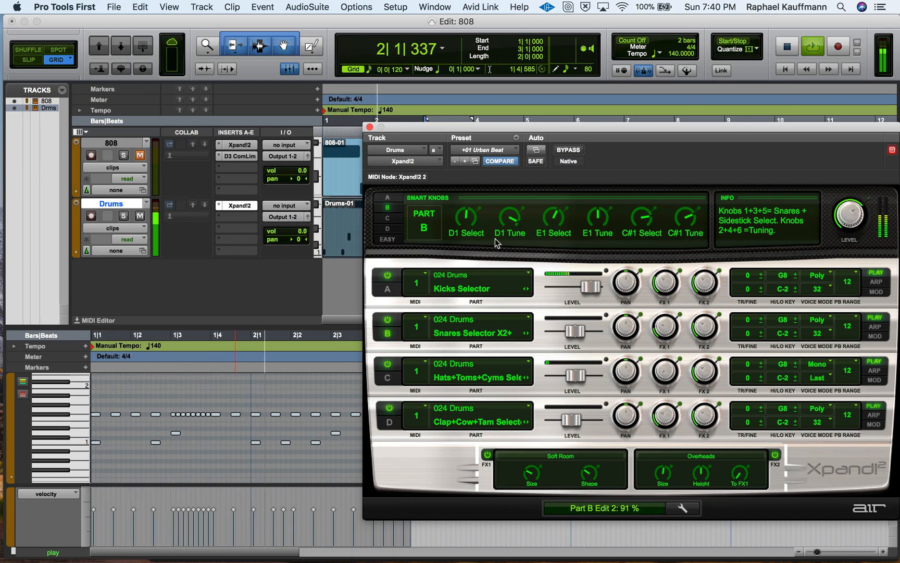
key(space)
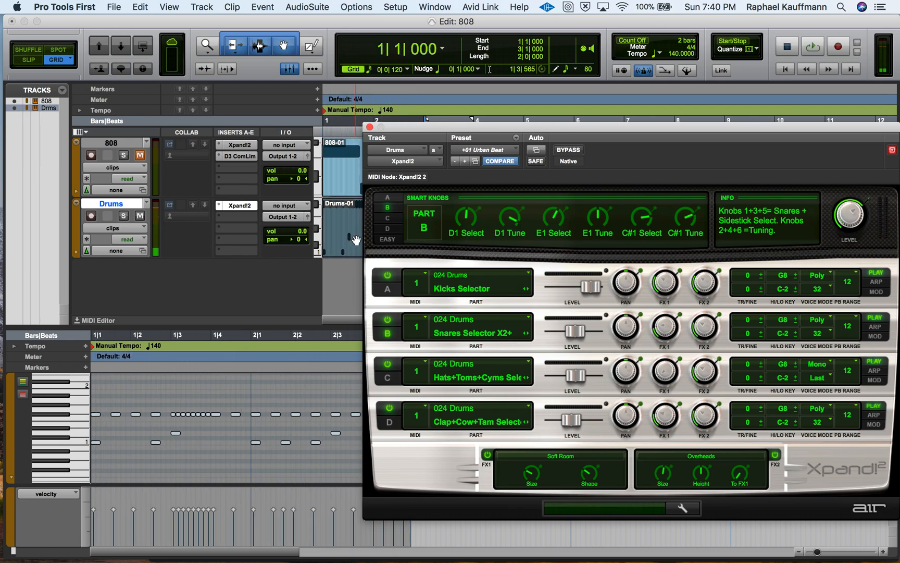
Step: Close the Xpand!2 window, then unmute the 808 track and audition it together with the drums
click(370, 127)
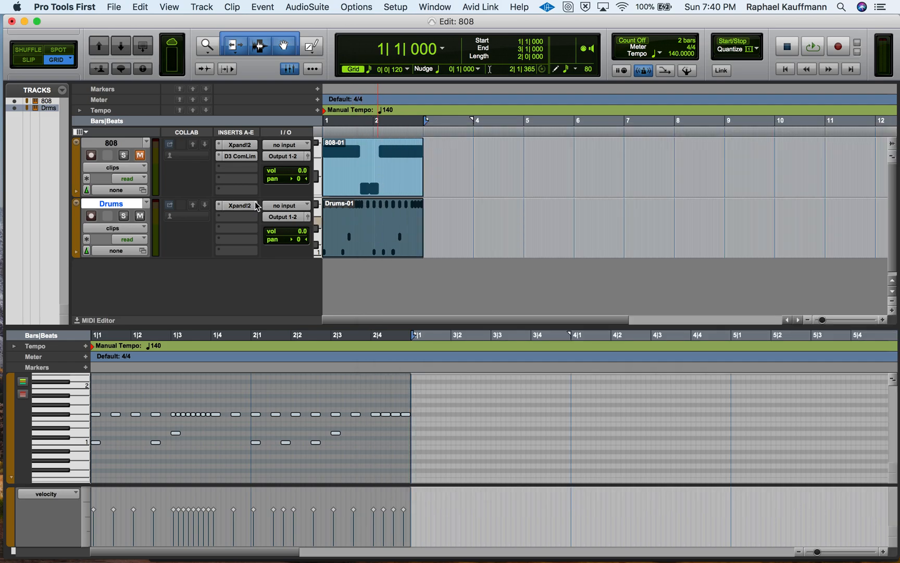
click(390, 200)
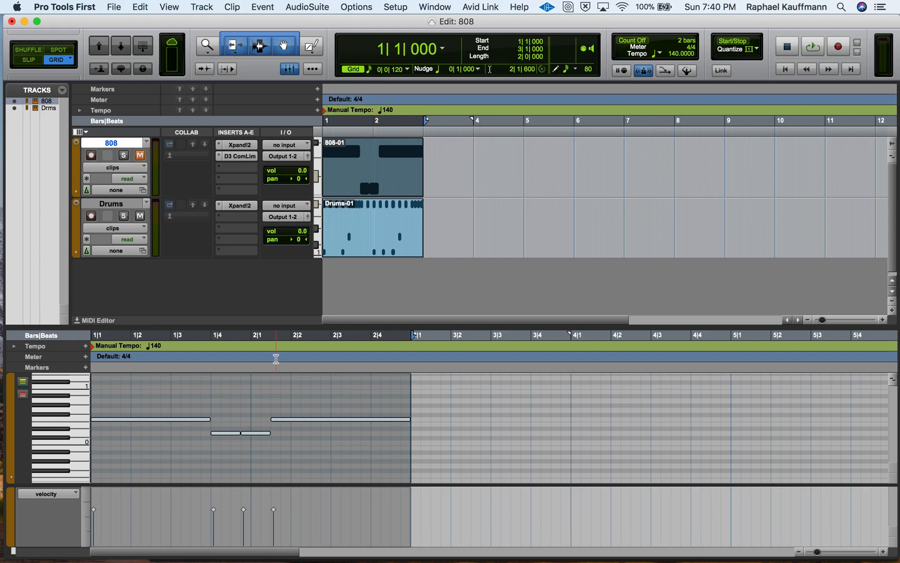
click(142, 156)
key(space)
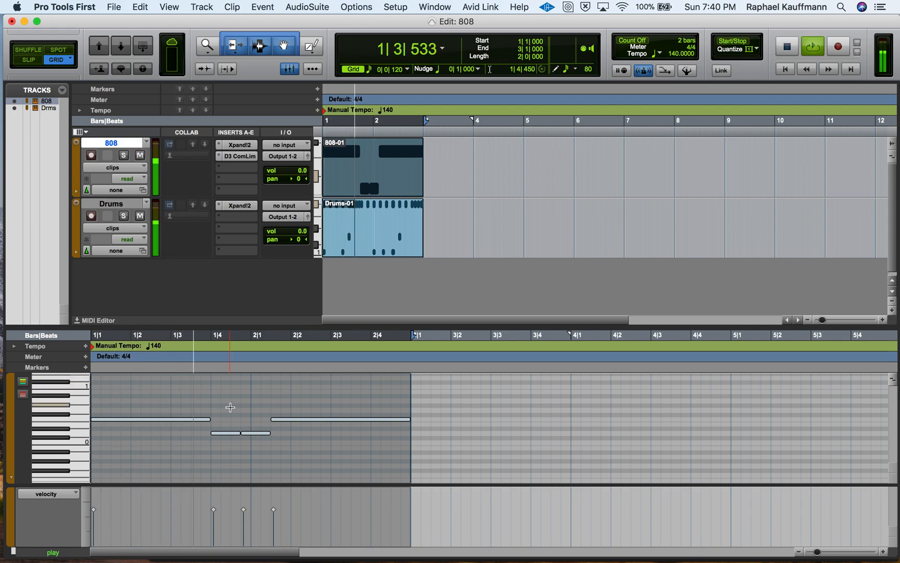
key(space)
Step: Move the second short D0 note to 2|1|000 and delete the long F0 note that follows it
drag(252, 436, 261, 436)
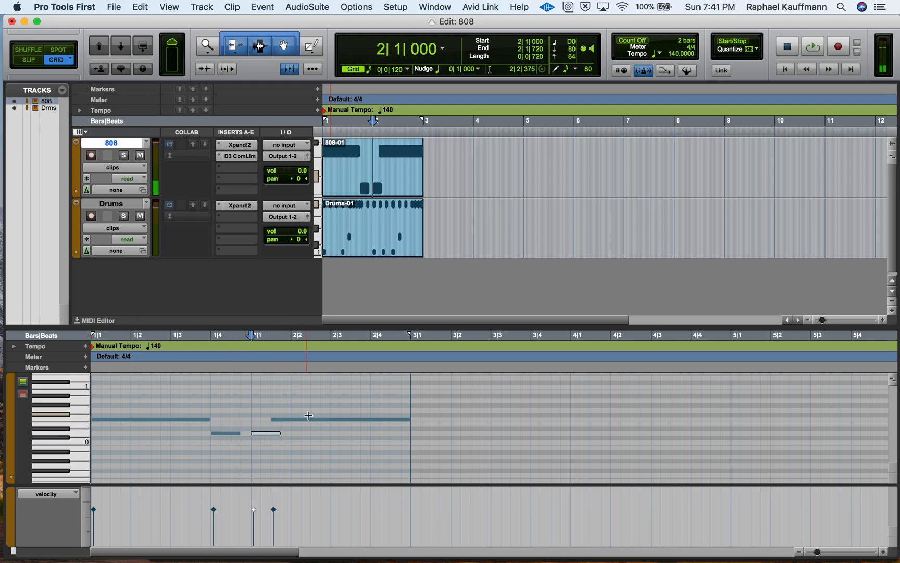
click(275, 421)
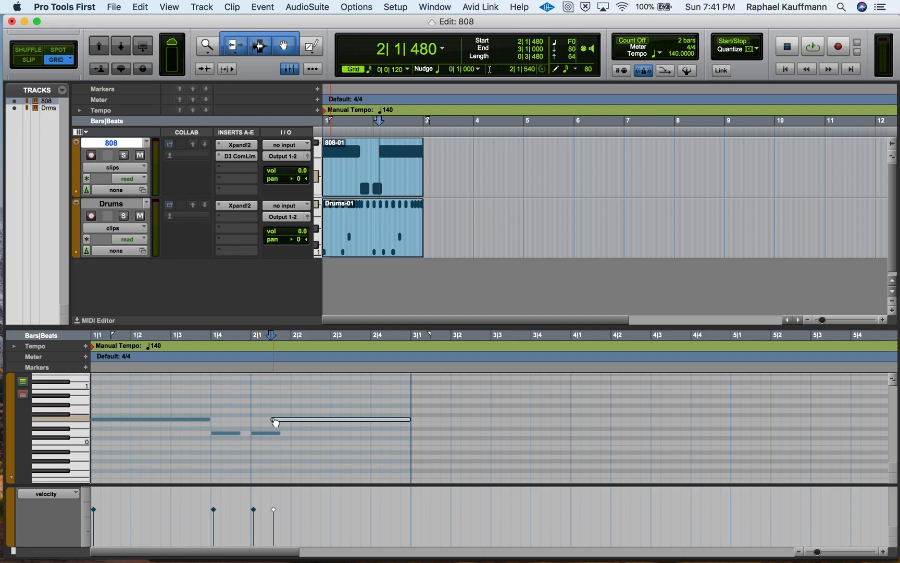
drag(274, 420, 314, 421)
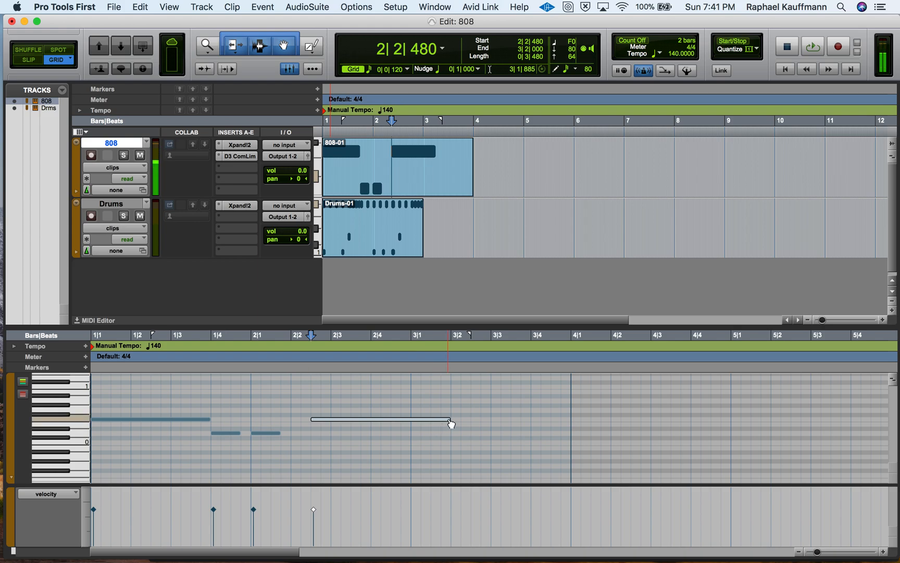
key(Delete)
click(293, 423)
key(Return)
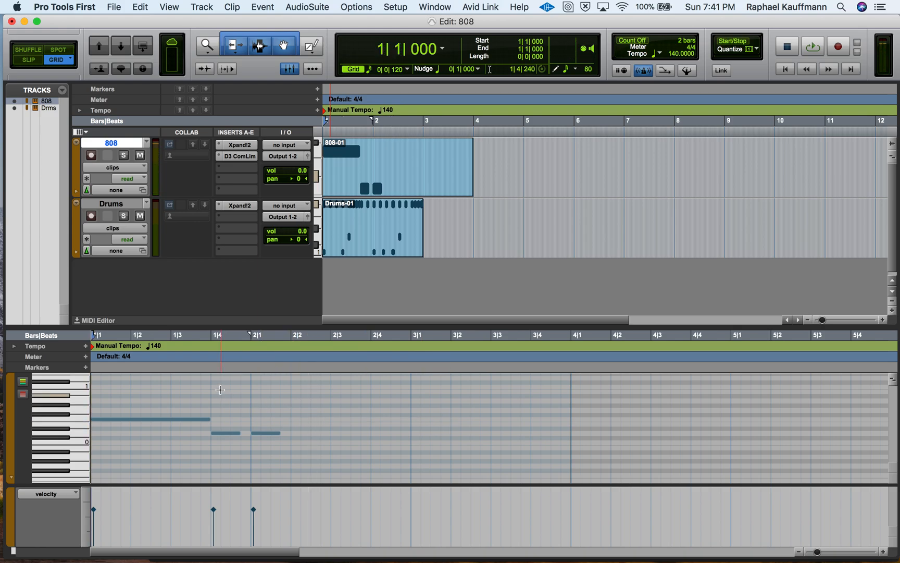
Step: Move the D0 note at 1|4 to 2|2|000 while checking the pattern against playback
key(space)
drag(230, 436, 306, 436)
key(space)
key(Return)
Step: Set the Pencil tool to Free Hand and use the Smart tool to shorten the 2|1 note to 480 ticks
click(279, 432)
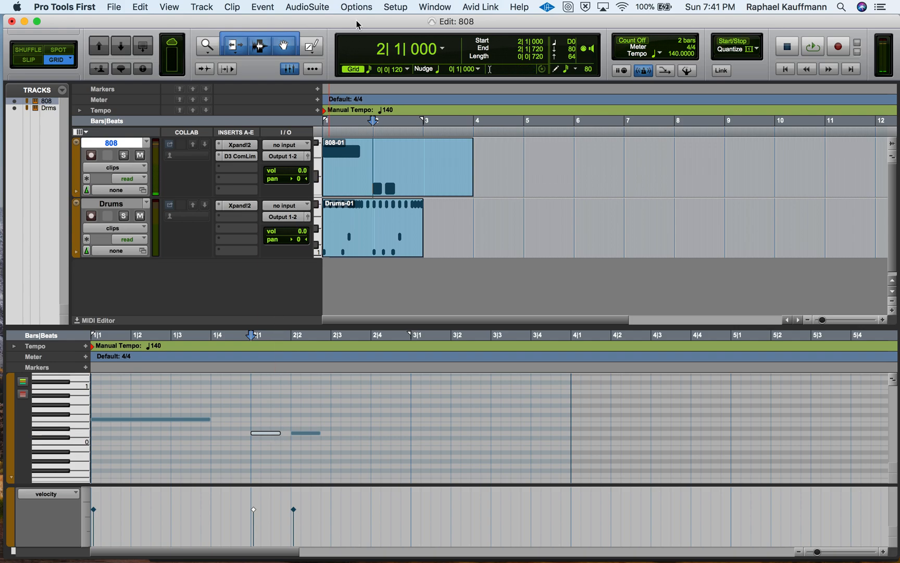
click(315, 46)
click(322, 60)
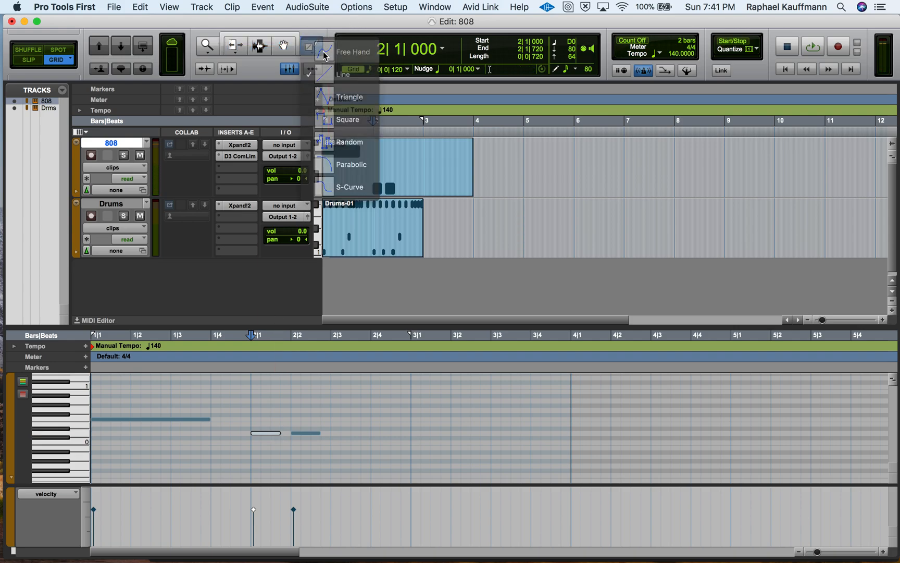
click(283, 36)
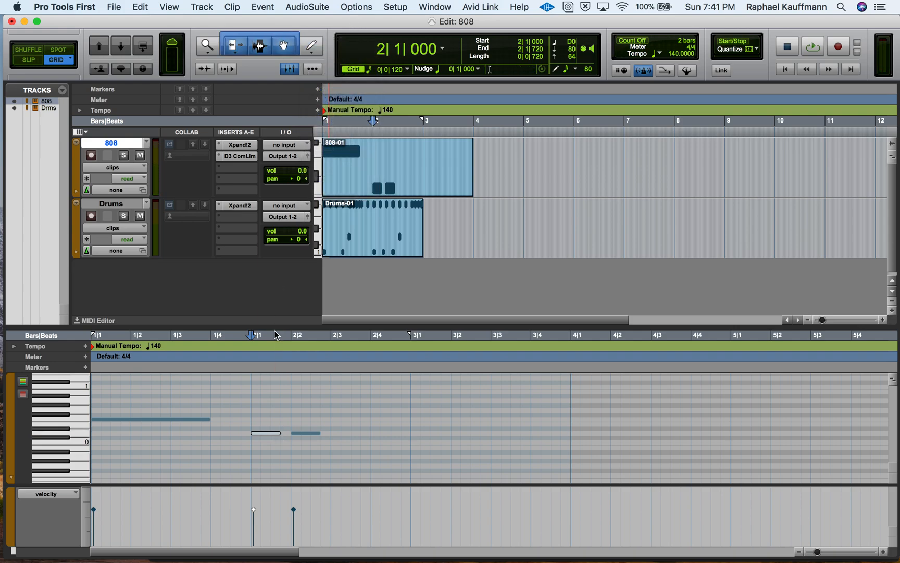
click(281, 432)
drag(276, 433, 269, 433)
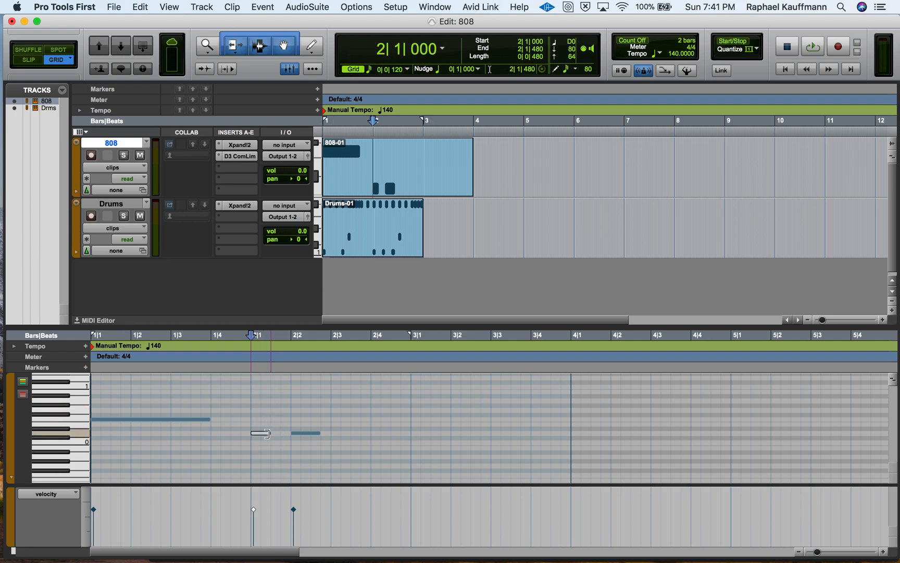
Step: Move the D0 note at 2|2 earlier to 2|1|720 and audition it against the kicks
key(space)
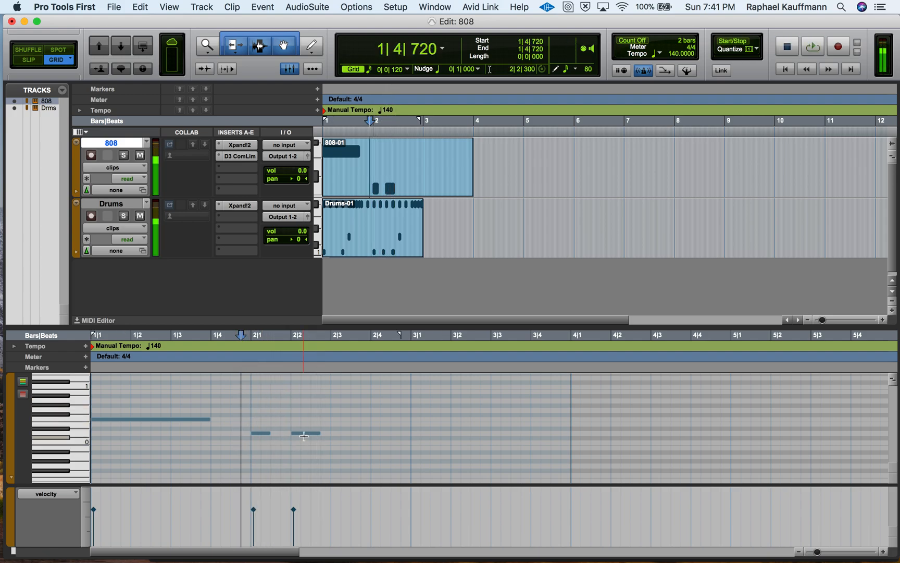
click(306, 434)
drag(305, 433, 296, 434)
click(252, 497)
key(space)
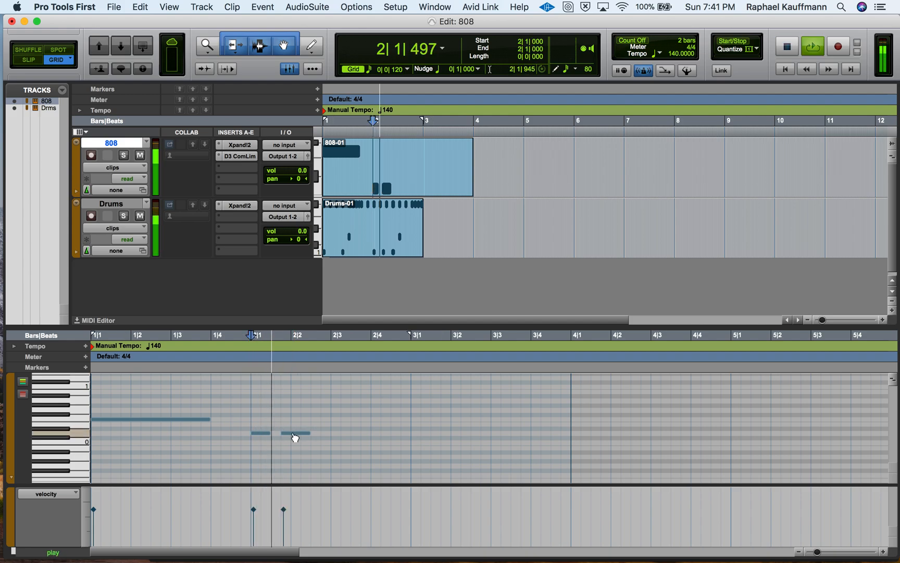
key(space)
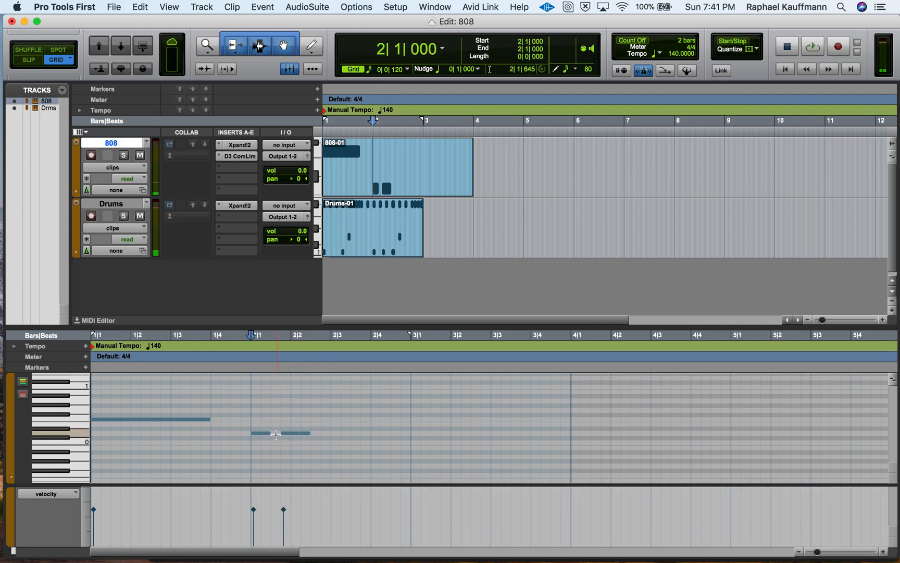
Step: Lengthen the D0 note at 2|1 to 720 ticks so it meets the following note
click(279, 433)
key(space)
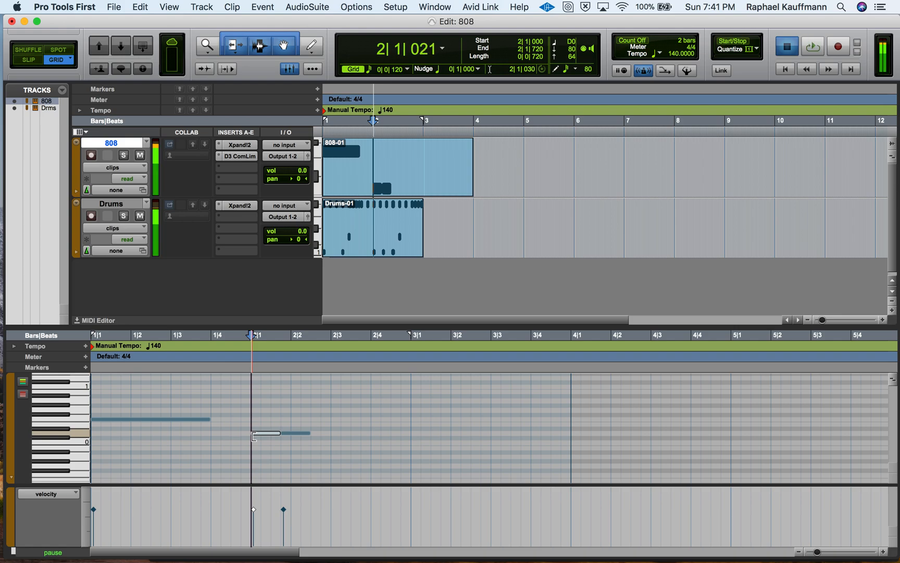
key(space)
Step: Copy the second D0 note to 2|2|480 and play the 808 line from the start
drag(299, 437, 324, 436)
key(Return)
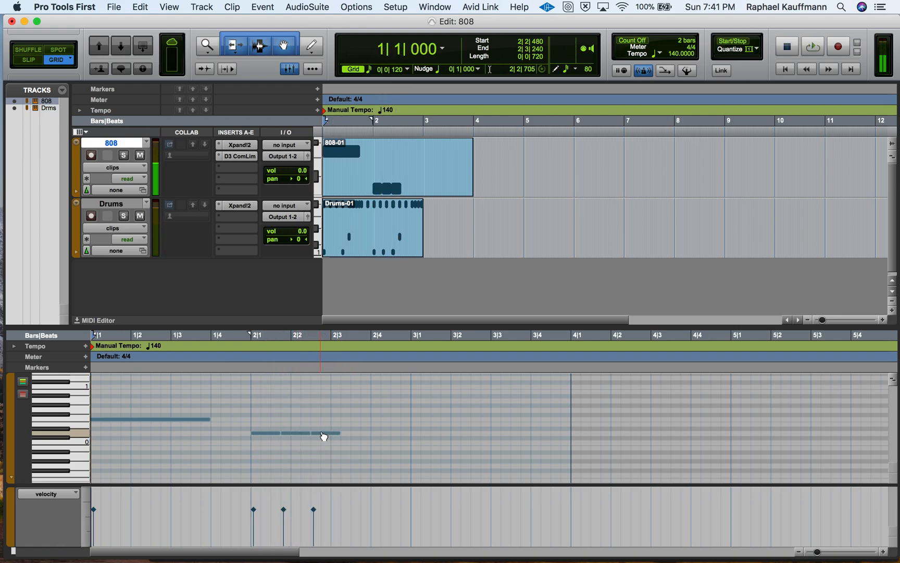
key(space)
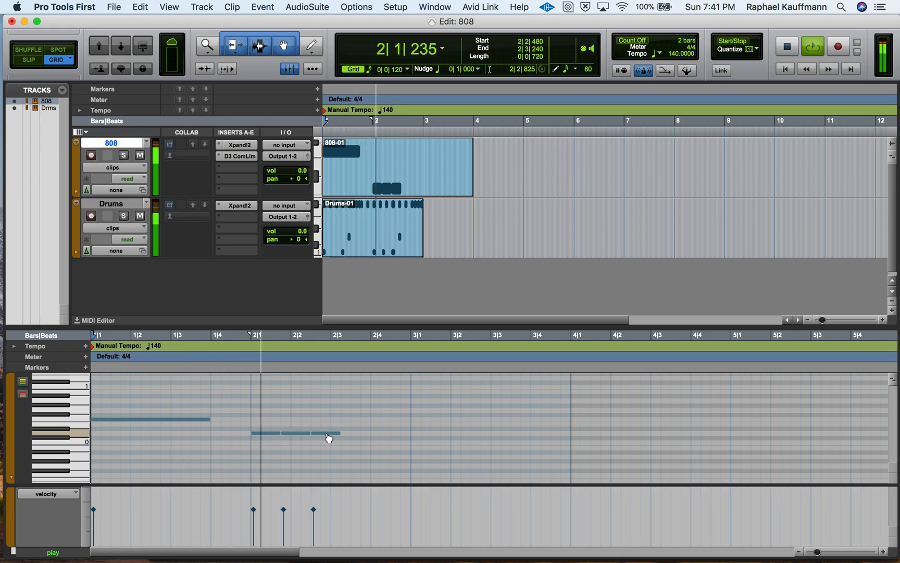
key(space)
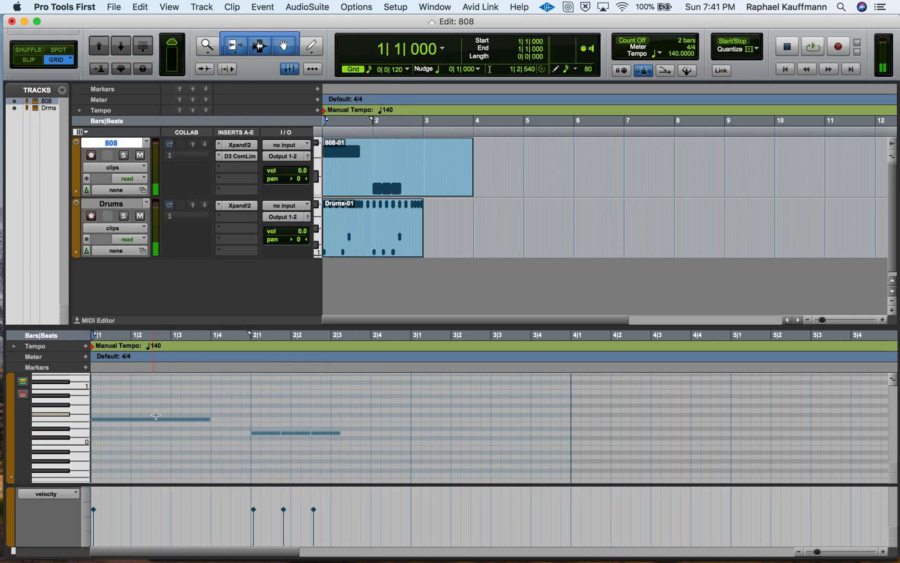
Step: Shorten the opening F0 note to two beats while listening to the loop
click(155, 422)
drag(157, 423, 155, 423)
key(space)
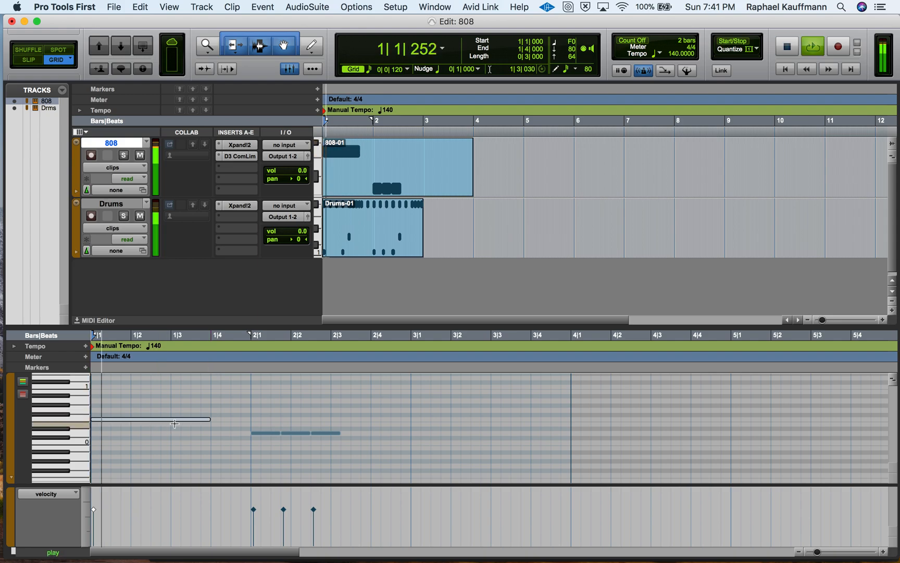
key(space)
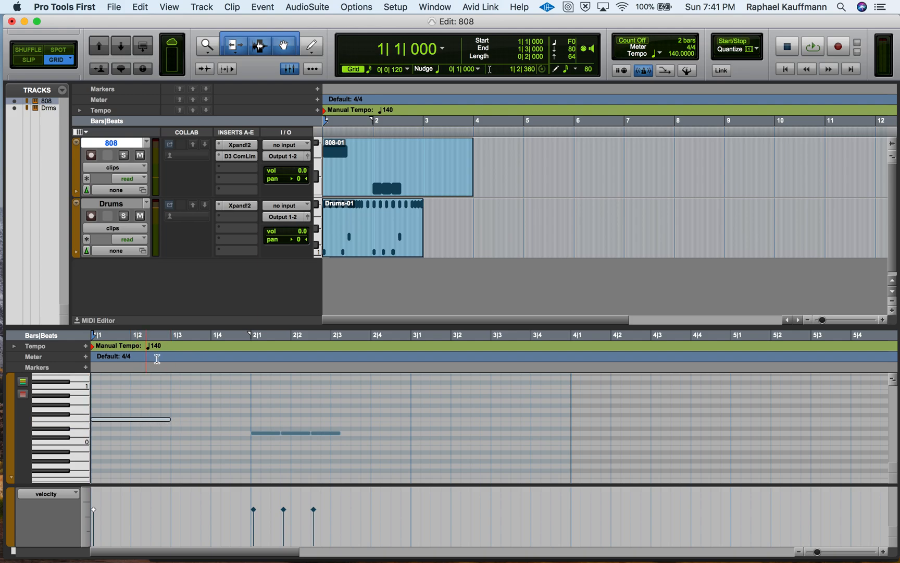
Step: Draw a D0 note about one beat long at 1|2|480 with the Pencil tool and audition it
click(310, 44)
key(space)
key(space)
mouse_move(172, 433)
mouse_down()
mouse_move(209, 432)
mouse_move(184, 432)
mouse_up()
key(Return)
key(space)
key(space)
Step: Shorten the opening F0 note to 0|1|480 so it ends where the first D0 note starts
click(166, 419)
key(space)
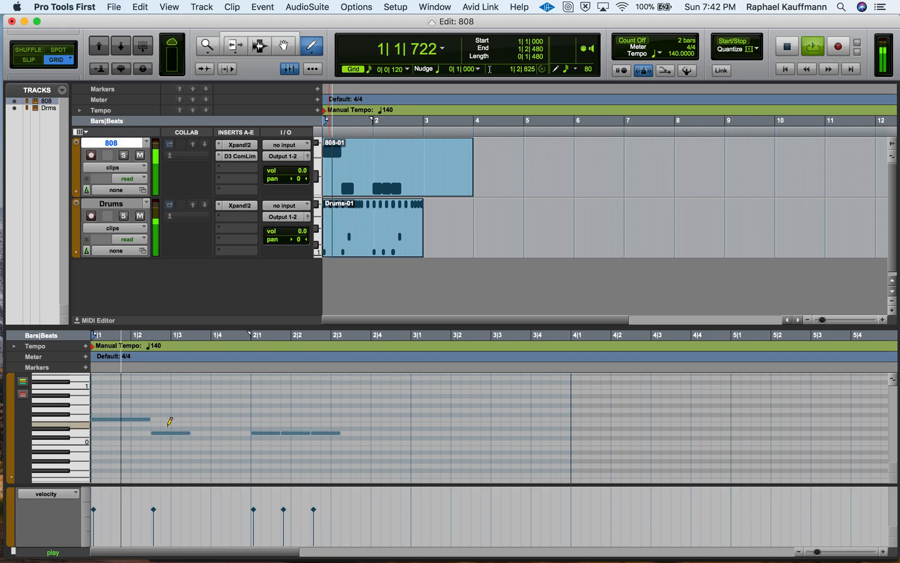
key(space)
Step: Lengthen the first D0 note to 0|2|480 so it reaches 2|1, and play the loop
drag(187, 433, 232, 433)
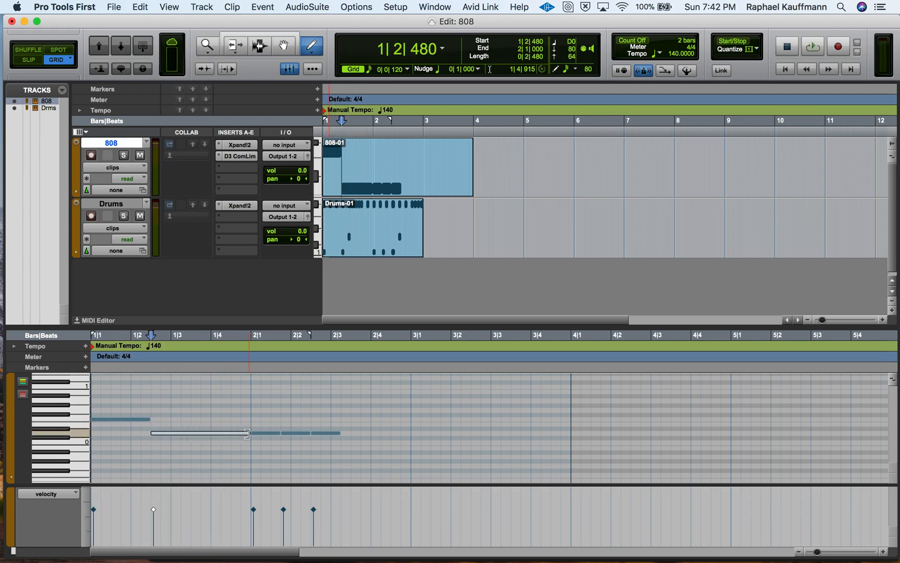
key(space)
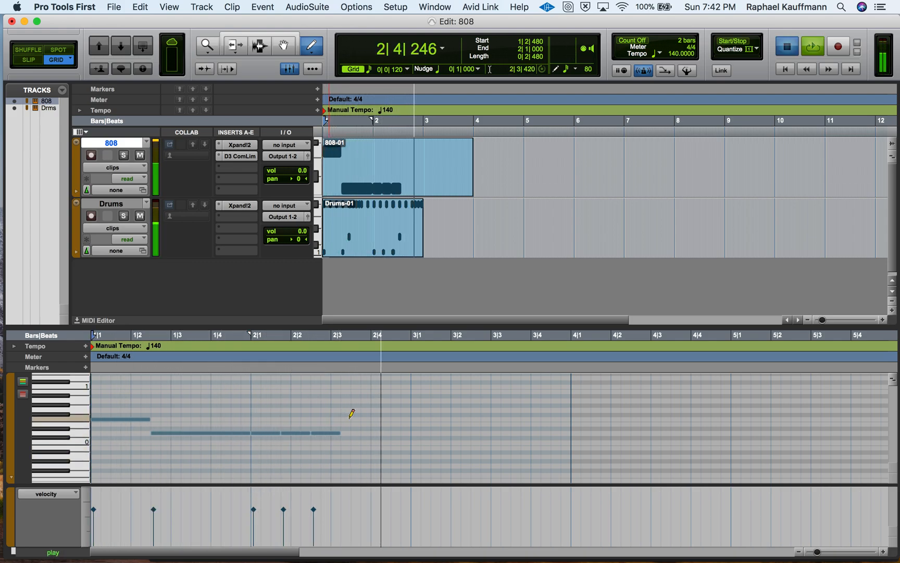
key(space)
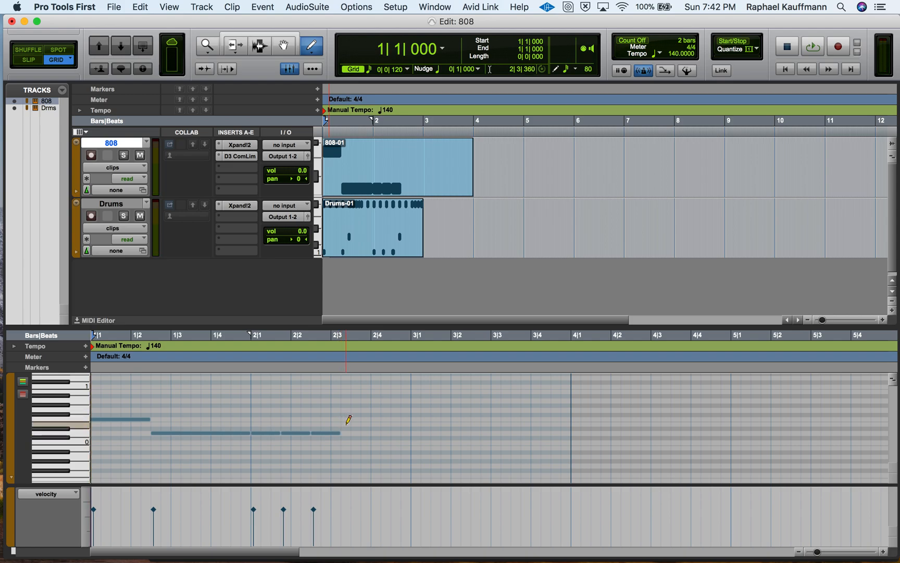
Step: Trim the last D0 note to end at 2|3 and draw a two-beat note from there one semitone above F0
mouse_move(339, 433)
mouse_down()
mouse_move(330, 433)
mouse_move(372, 422)
mouse_move(491, 423)
mouse_move(409, 415)
mouse_up()
key(space)
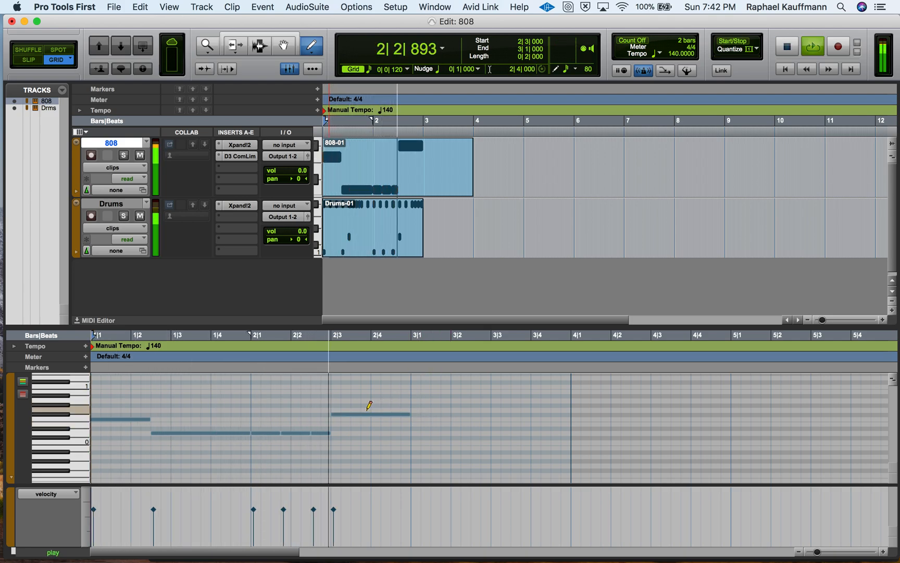
key(space)
Step: Lower the final note at 2|3 to Eb0 and audition the whole 808 line with the drums
drag(358, 419, 359, 431)
key(space)
key(space)
key(Return)
key(space)
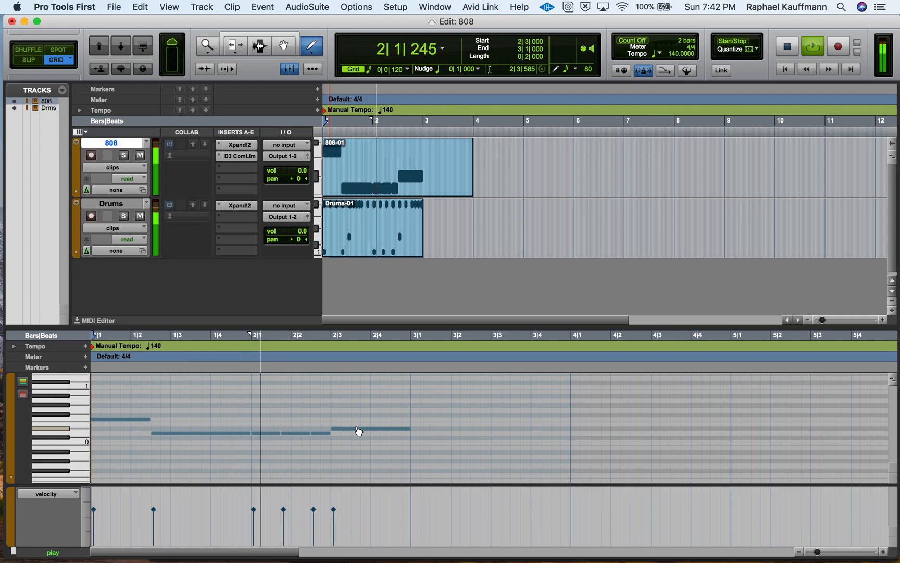
key(space)
click(344, 429)
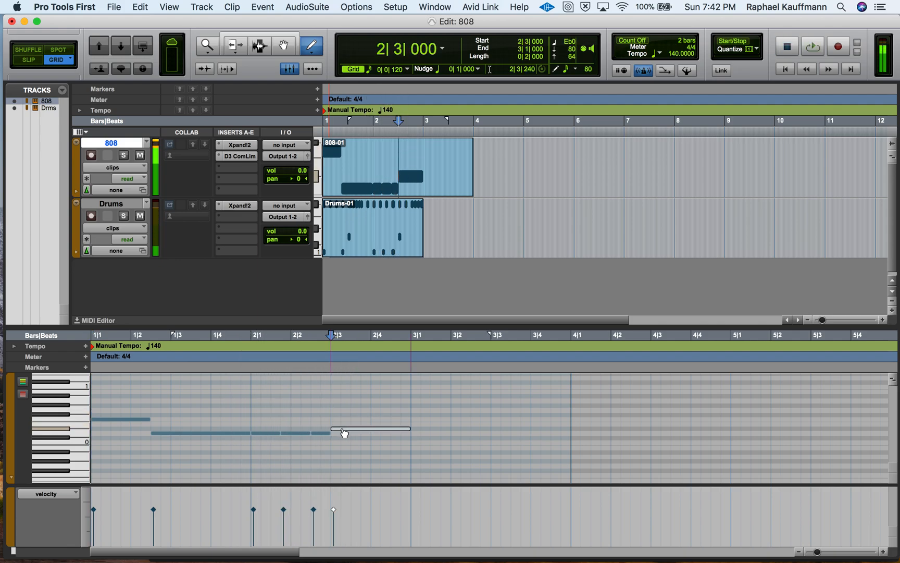
key(Return)
key(space)
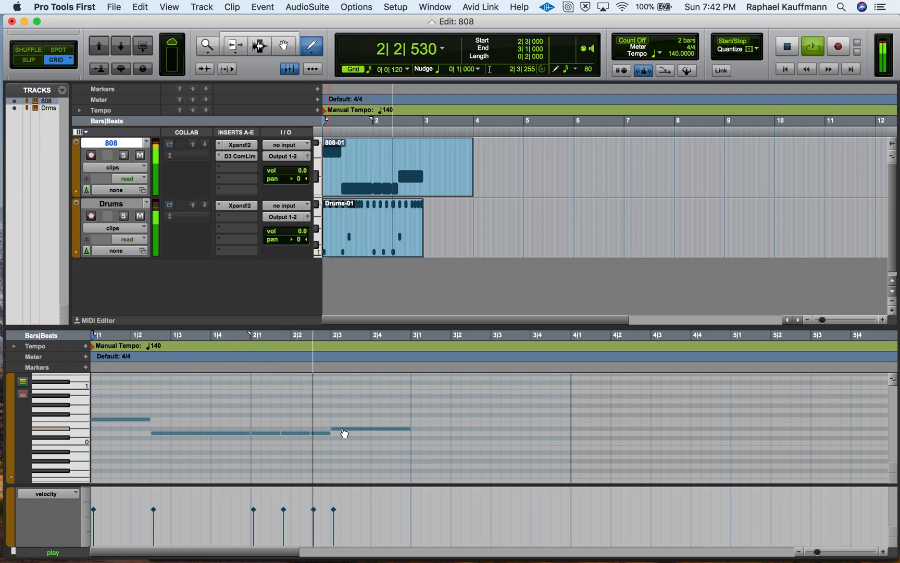
key(space)
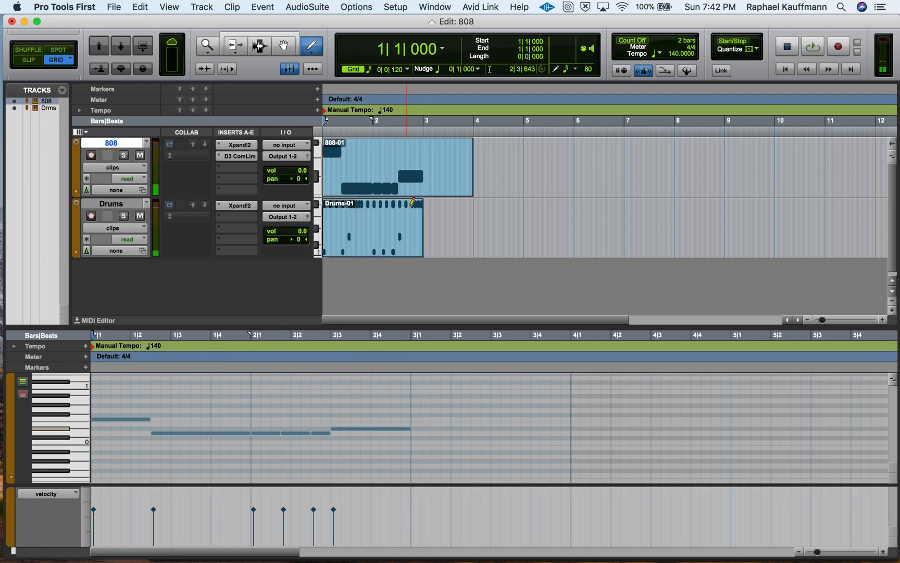
Step: Trim the end of the 808 clip to 3|1|000, flush with the Drums clip, and play both tracks
click(271, 38)
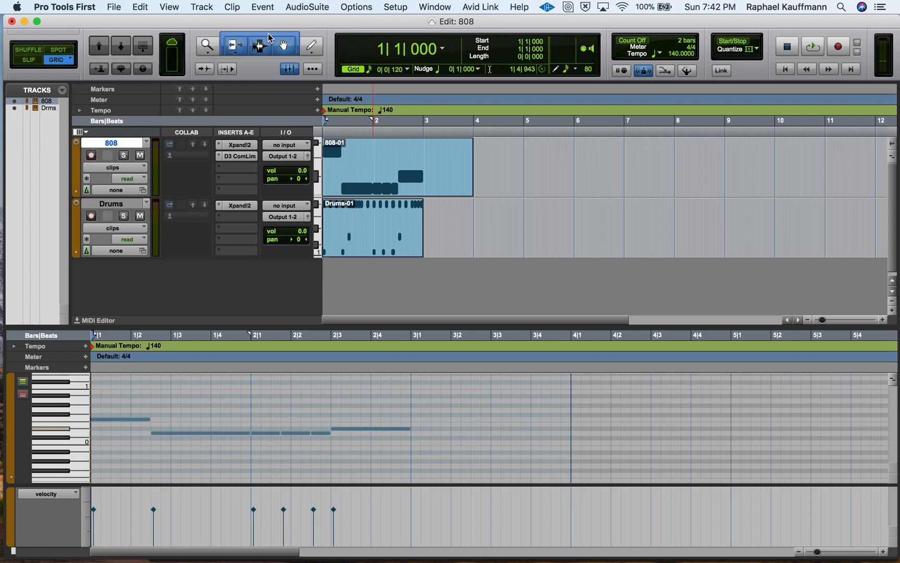
drag(467, 158, 425, 158)
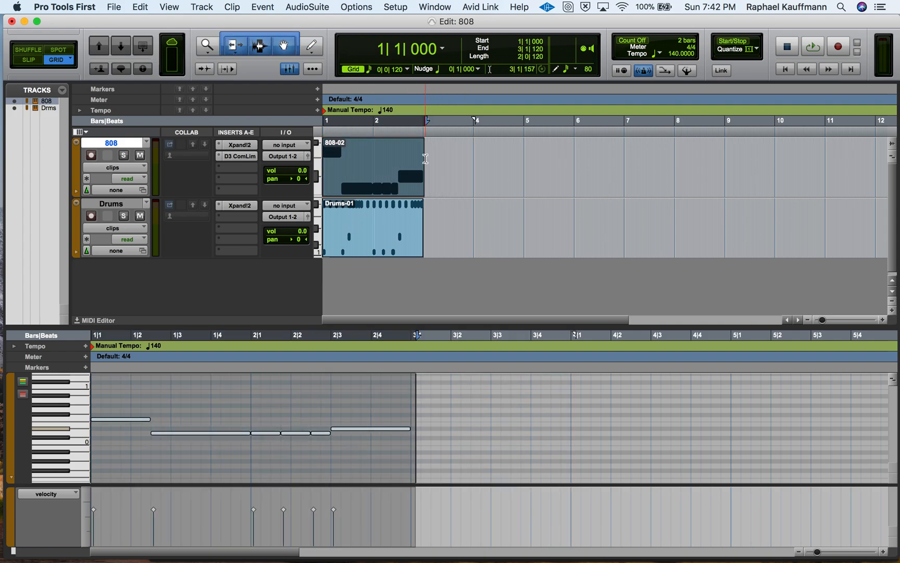
key(super+bracketright)
key(super+bracketright)
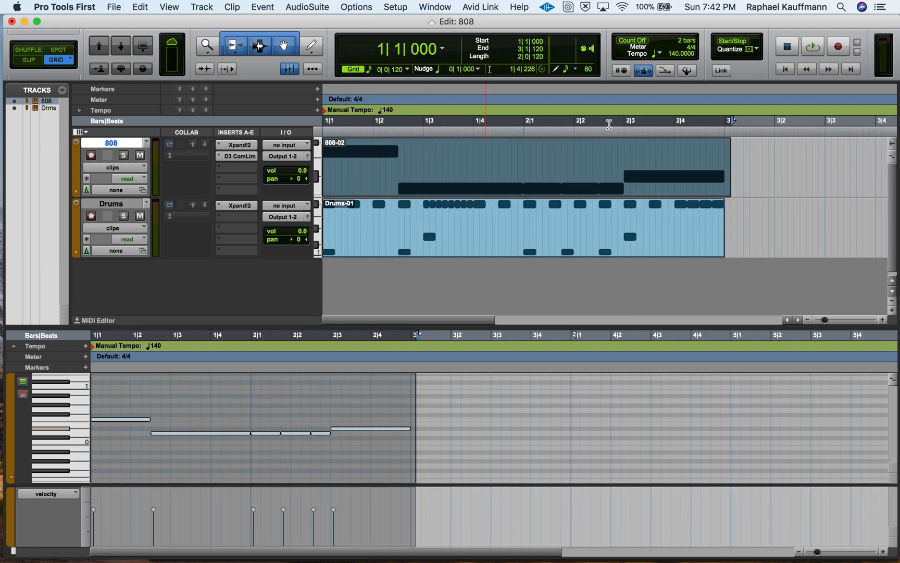
drag(724, 153, 730, 146)
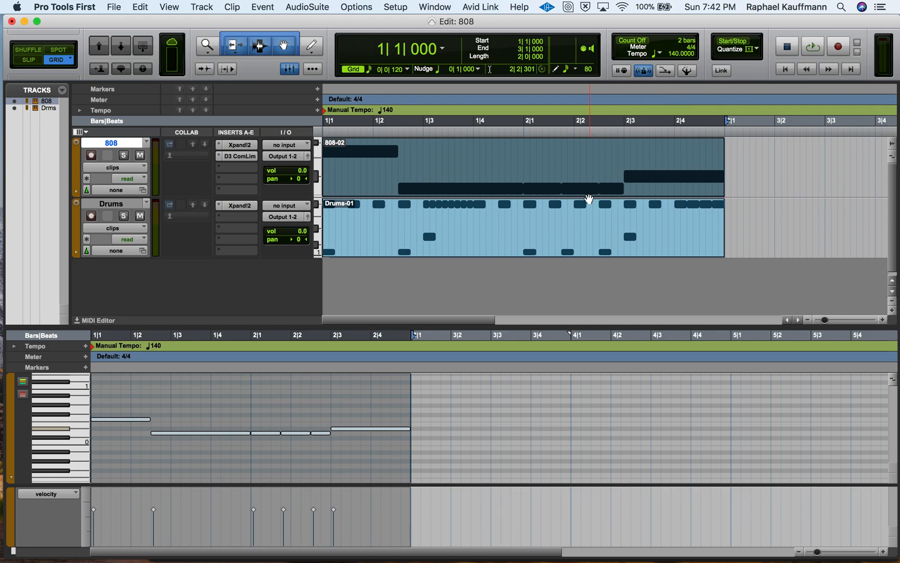
key(space)
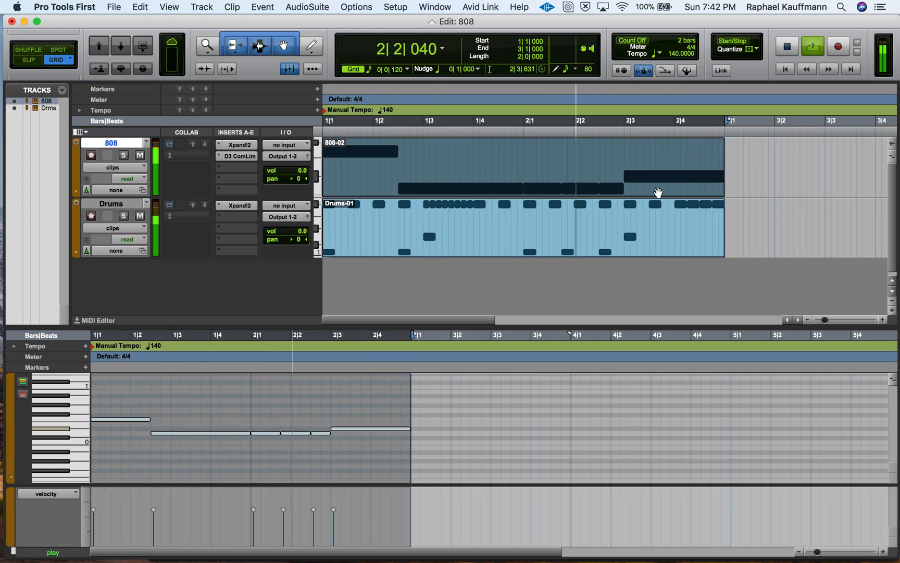
key(space)
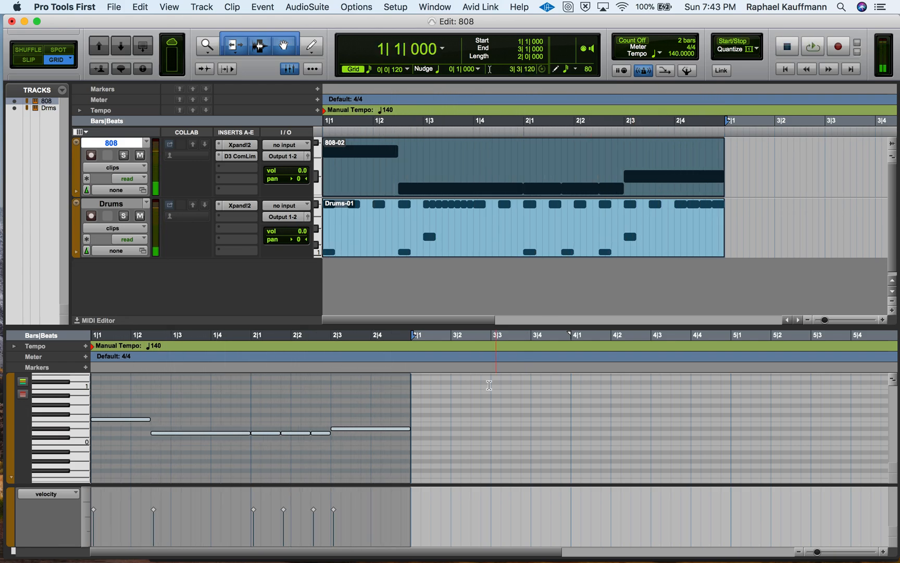
Step: Shorten the final Eb0 note to 0|1|240, move its start to 2|3|480, and play both tracks
click(339, 428)
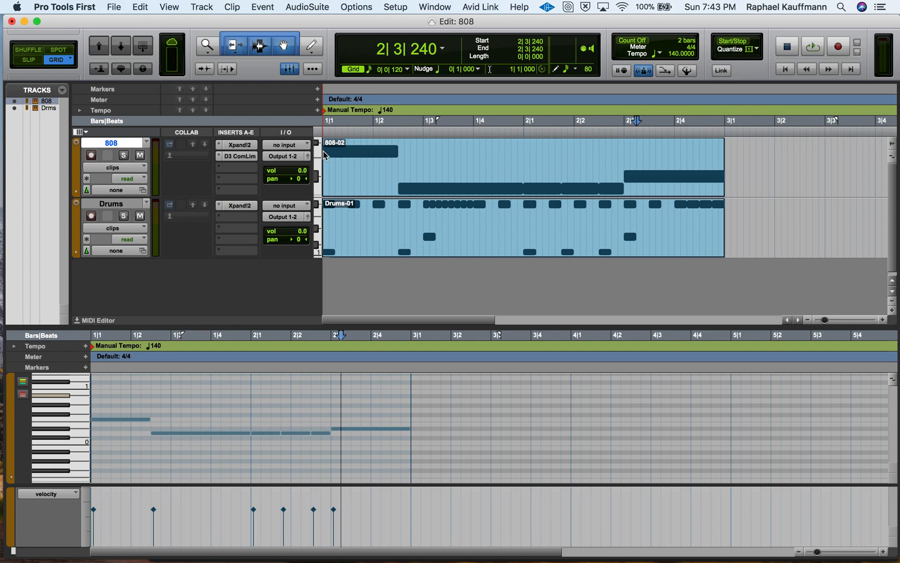
drag(405, 430, 377, 432)
key(space)
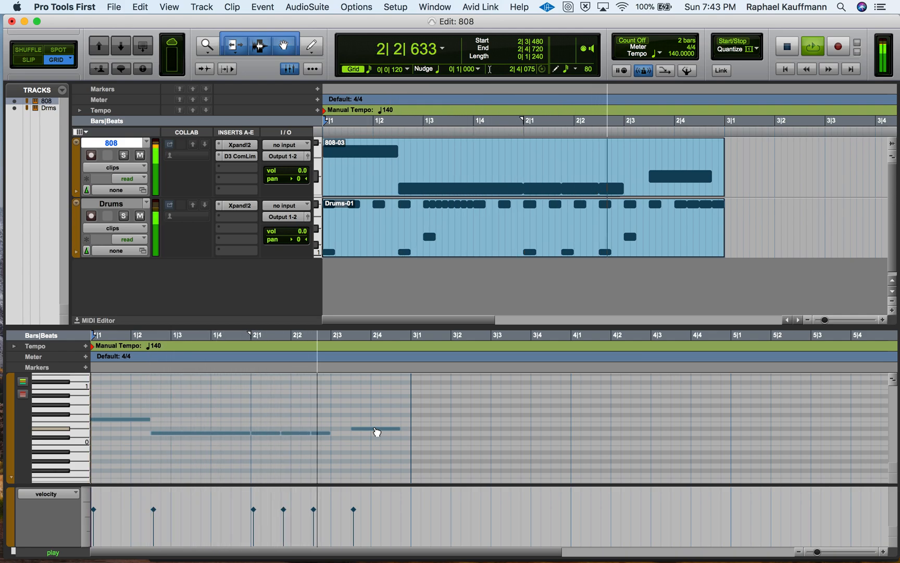
Step: Try the final Eb0 note at 2|3|240 with the last D0 note extended to meet it, and play the loop
key(space)
drag(377, 432, 366, 432)
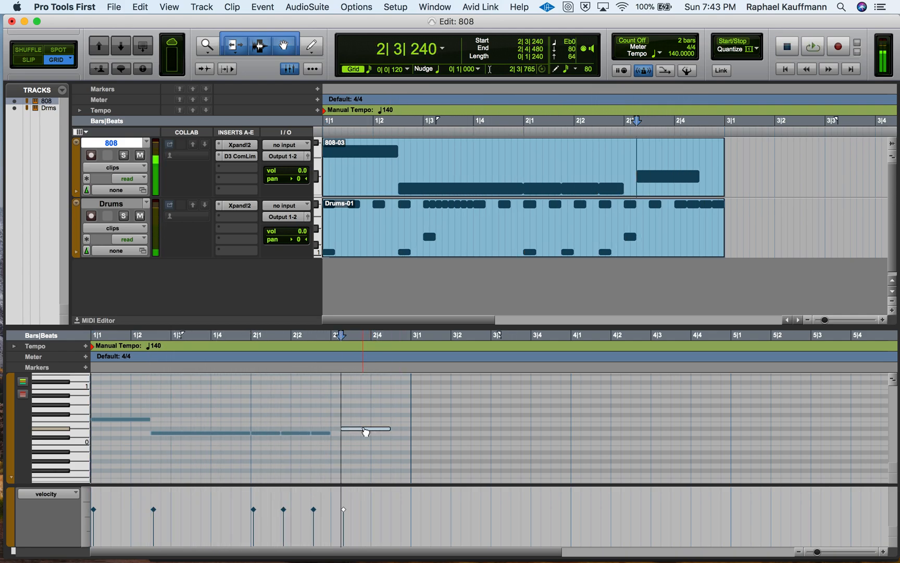
click(327, 432)
key(space)
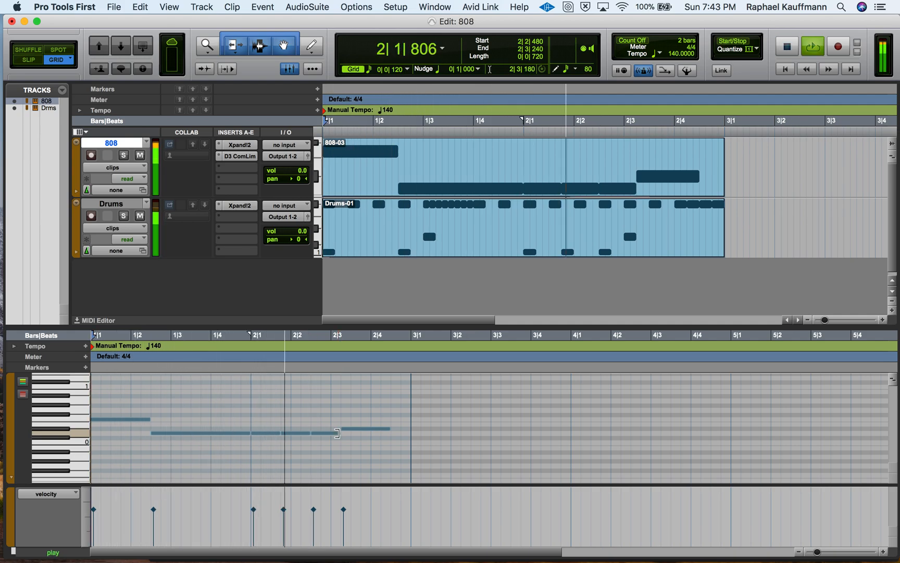
Step: Start the final Eb0 note at 2|3|480, lengthen the last D0 note to 0|1|000 so they meet, and audition the line
key(space)
key(Return)
mouse_move(337, 432)
mouse_down()
mouse_move(371, 432)
mouse_move(348, 435)
mouse_up()
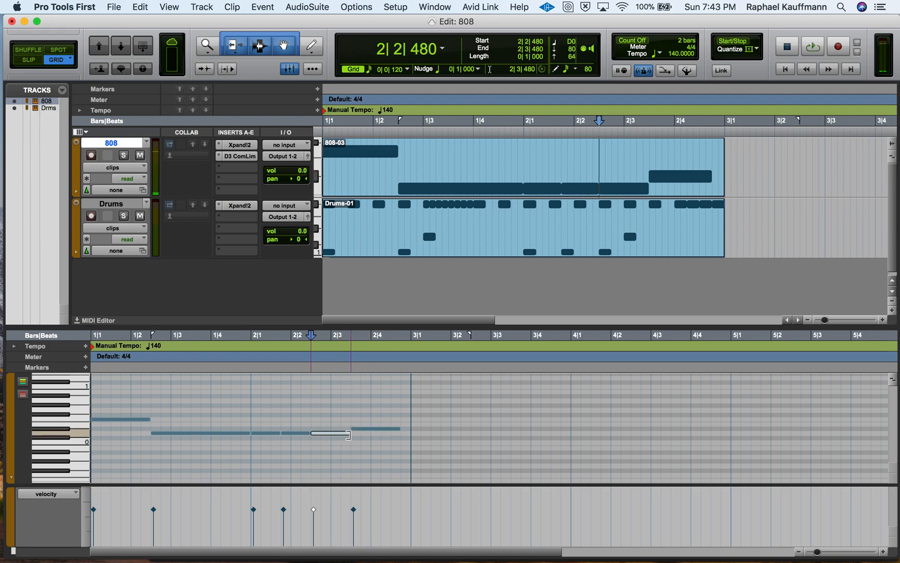
key(space)
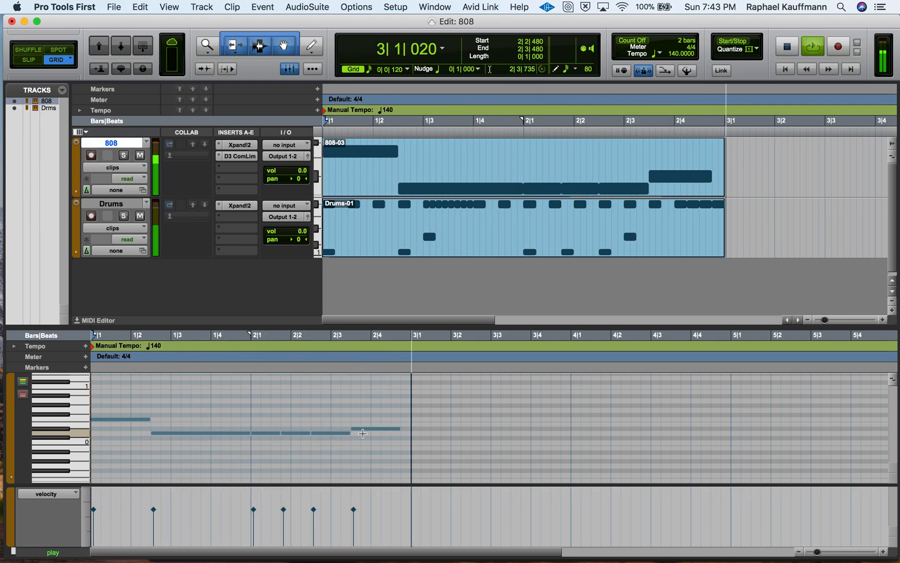
Step: Extend the final Eb0 note to 3|1, then select the whole 808 clip and play it with the drums
key(space)
click(400, 429)
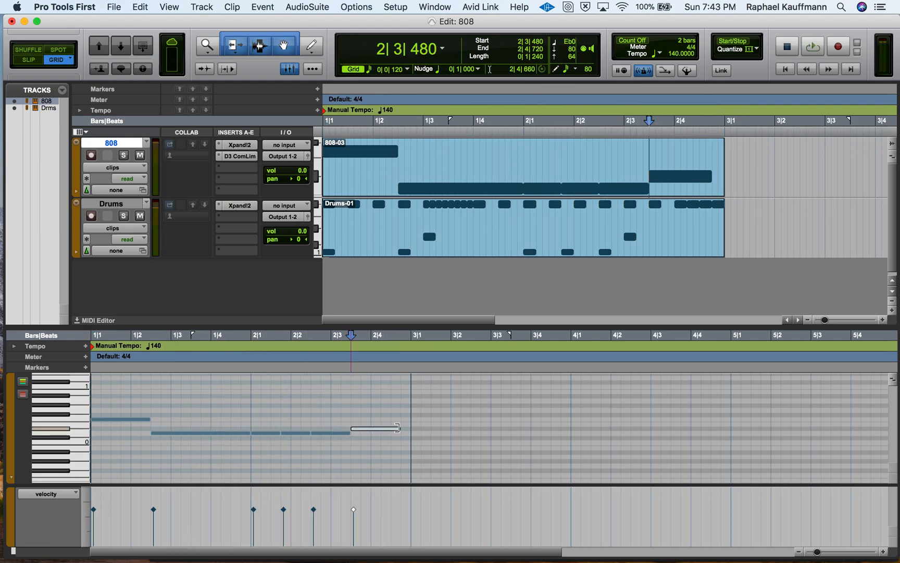
click(503, 186)
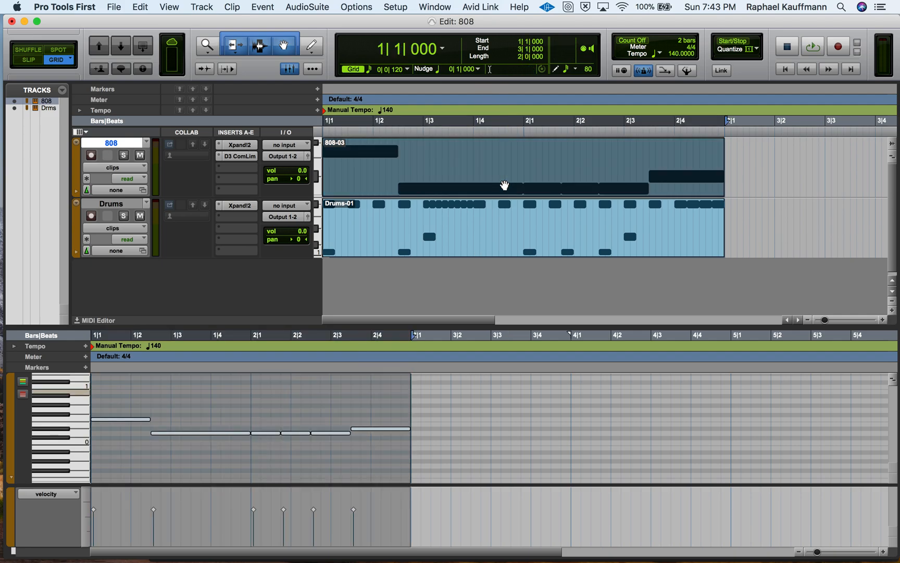
key(space)
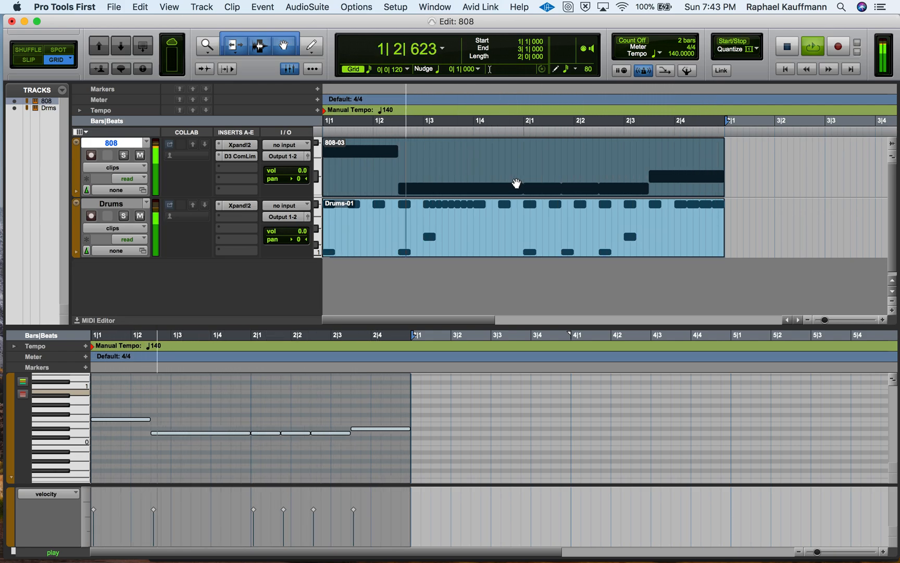
key(space)
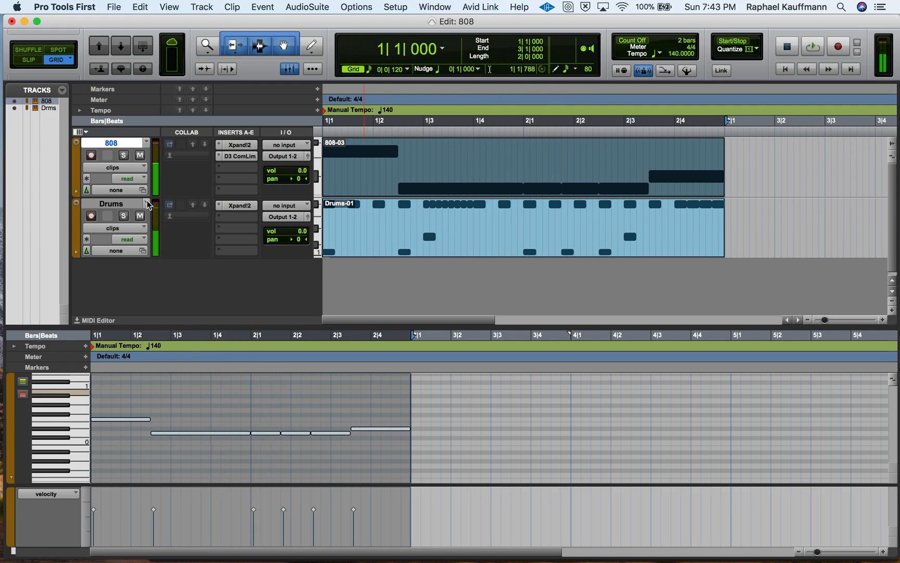
Step: Add a kick note at 2|3|480 to the Drums clip with the Pencil tool and listen to the loop
click(120, 206)
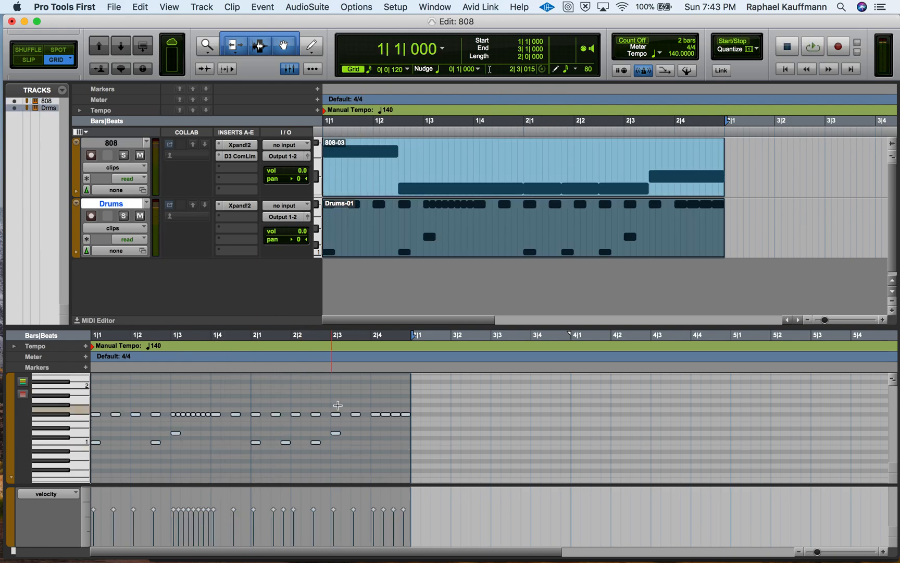
key(space)
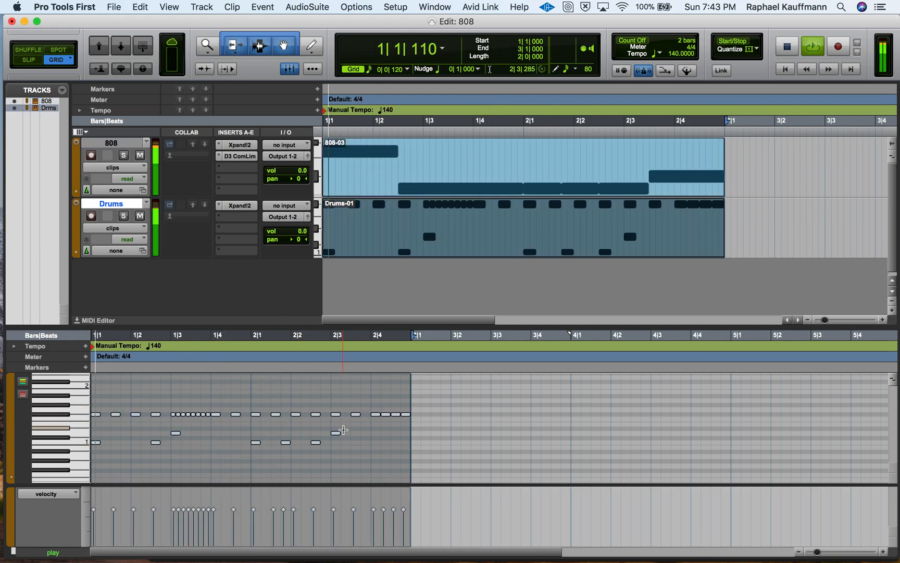
click(312, 47)
click(356, 442)
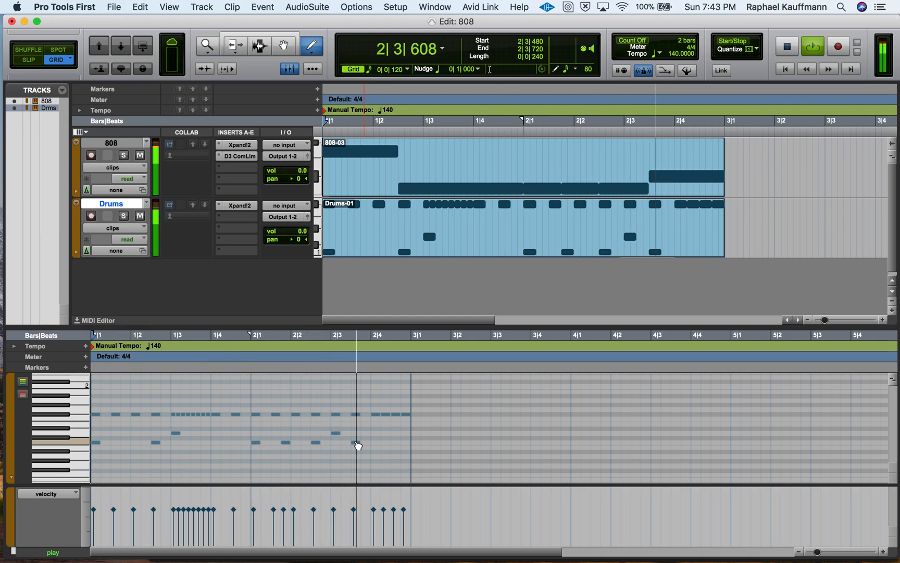
key(space)
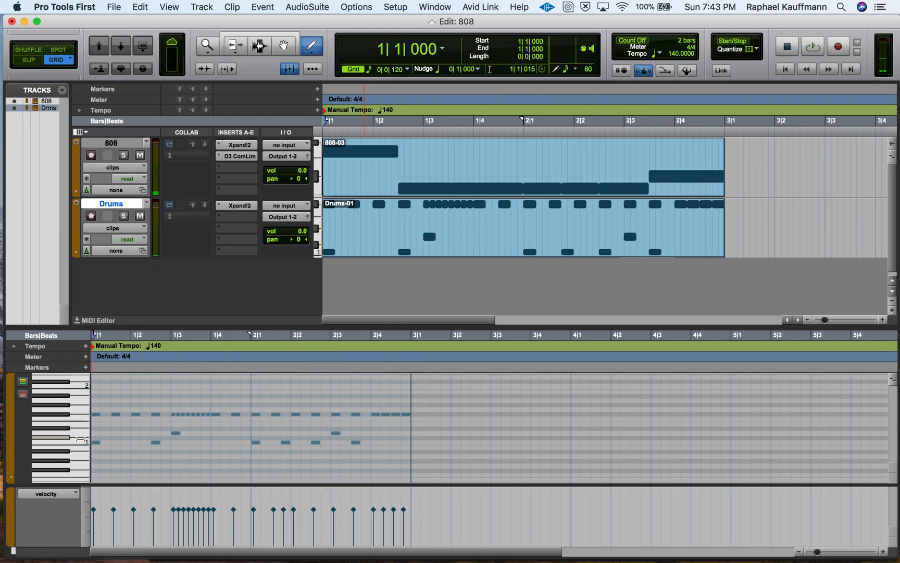
Step: Open the Drums track's Xpand!2 and lower the Kicks Selector part's level to -8.4 dB while the beat plays
click(235, 206)
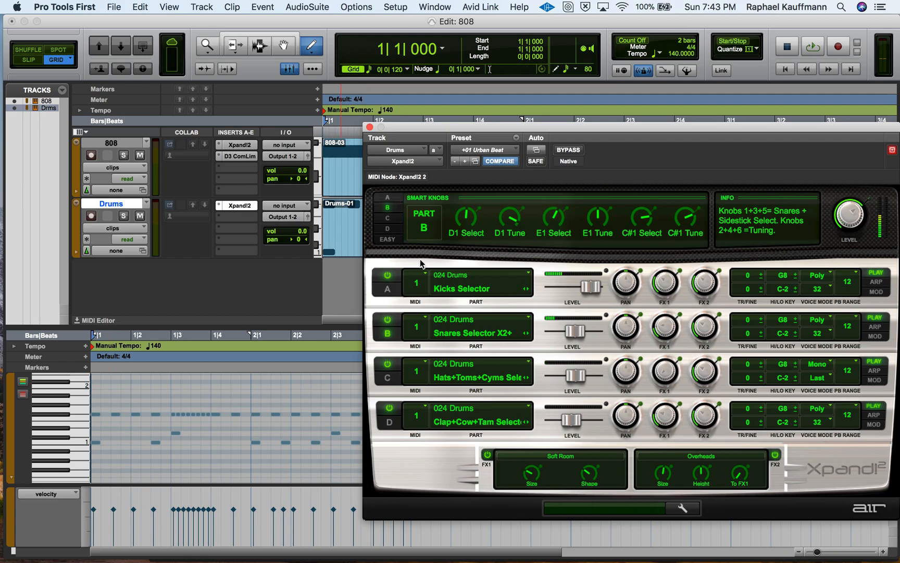
key(space)
drag(591, 289, 571, 286)
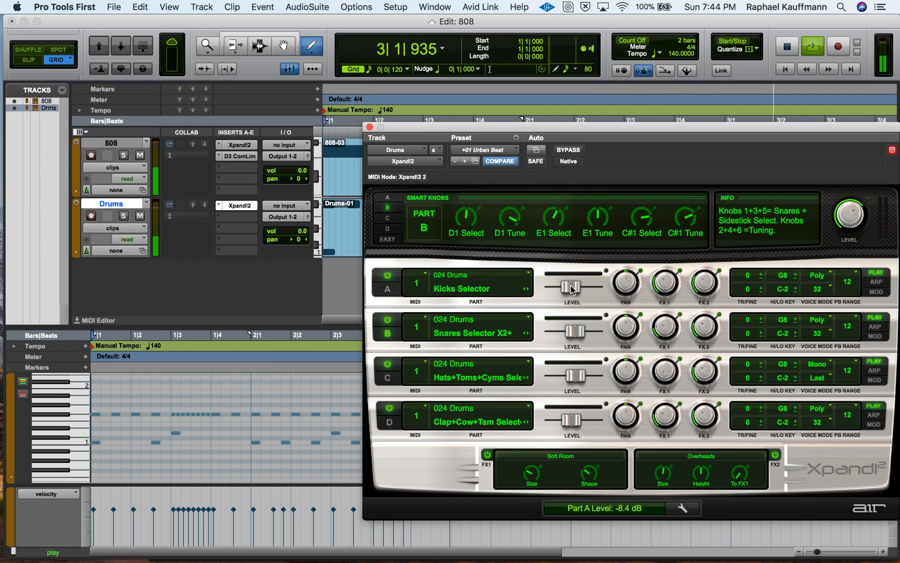
key(space)
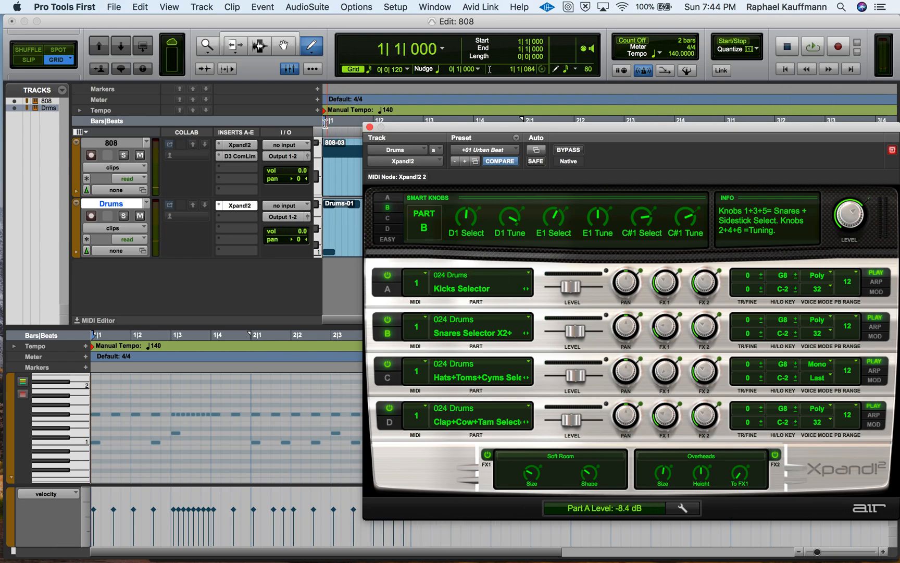
Step: Select the 808 clip, play it, and lower the Kicks Selector part's level to -19.5 dB
click(285, 52)
click(345, 184)
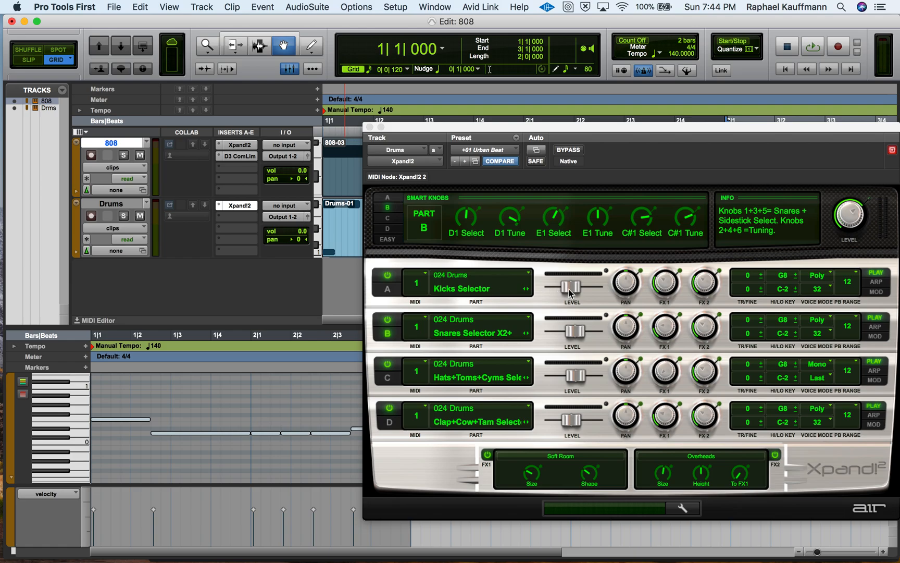
key(space)
drag(570, 289, 561, 291)
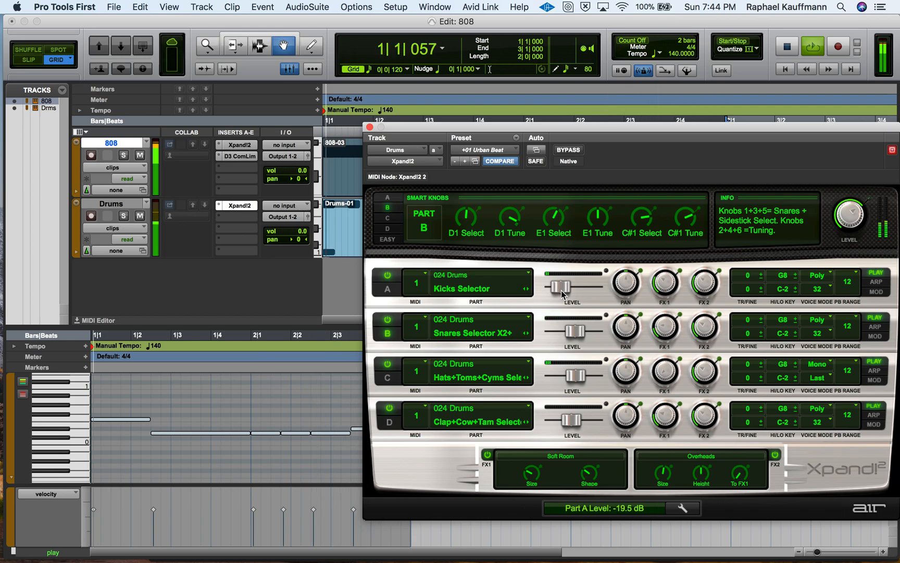
Step: Set the Kicks Selector part's level to -13.8 dB, toggling the part off and on to compare the beat without kicks
click(389, 276)
click(389, 276)
drag(562, 290, 566, 289)
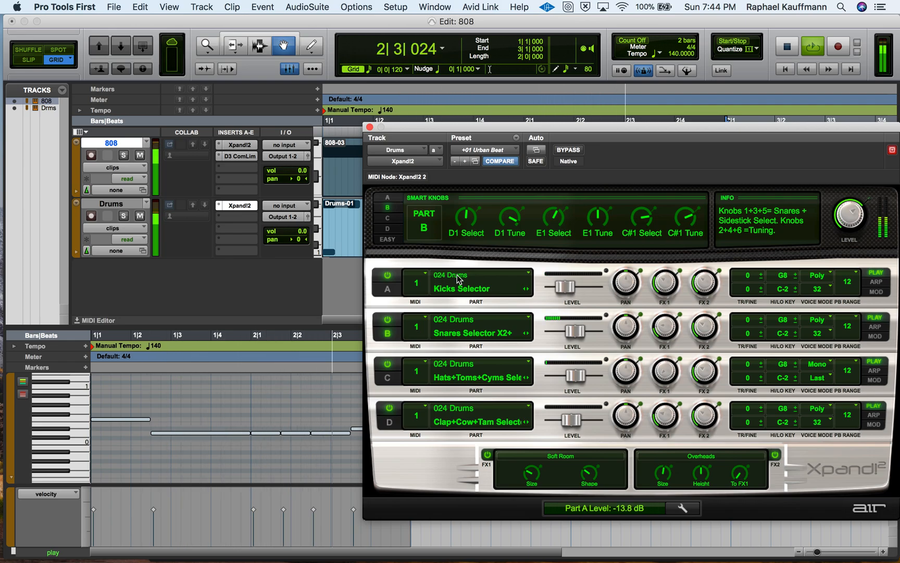
click(387, 275)
click(388, 275)
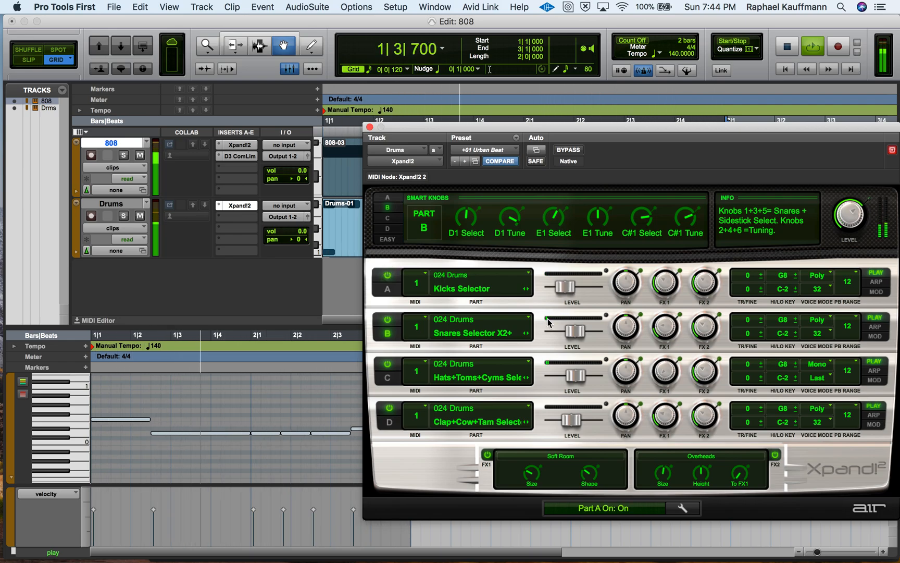
Step: Set the snare part's level to -1.4 dB and the hats part's to -5.2 dB, then close Xpand!2 and stop playback
drag(575, 330, 580, 330)
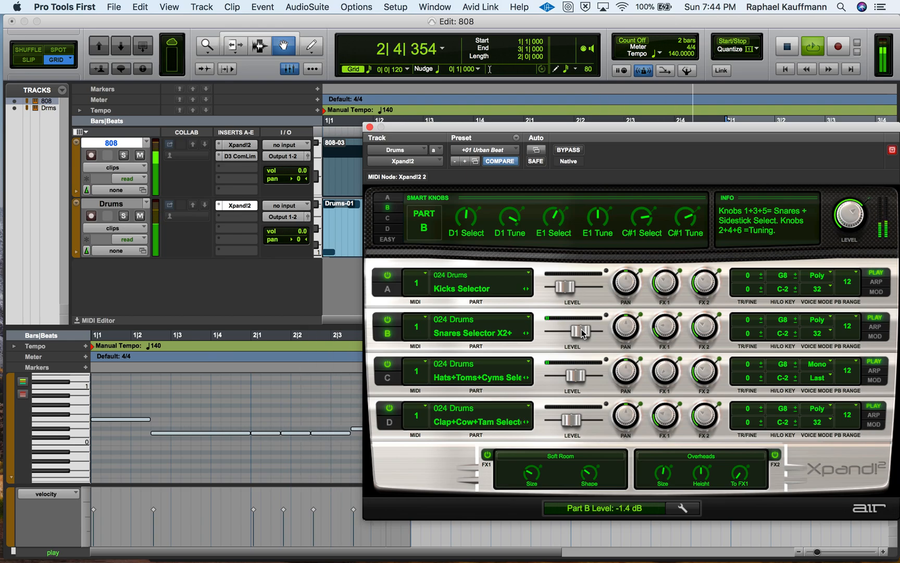
drag(574, 376, 576, 377)
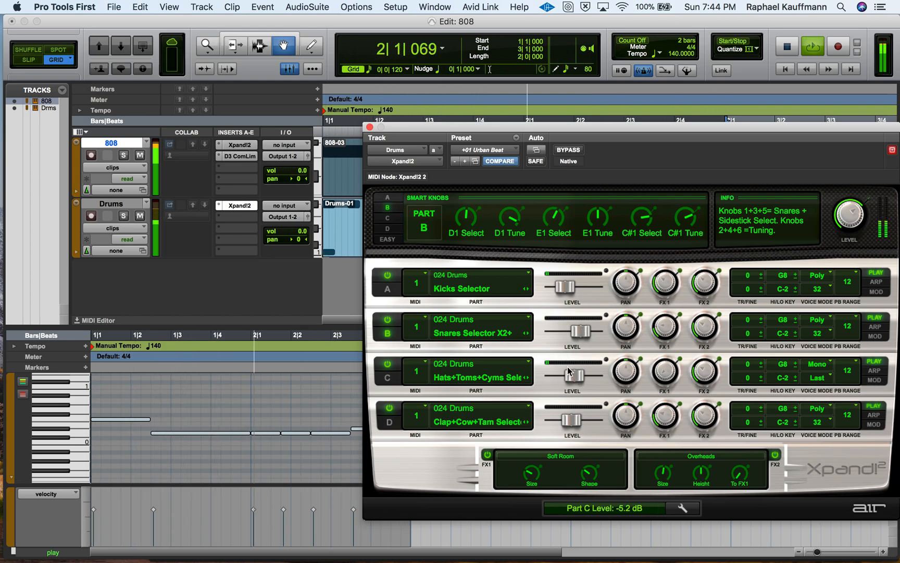
click(370, 127)
key(space)
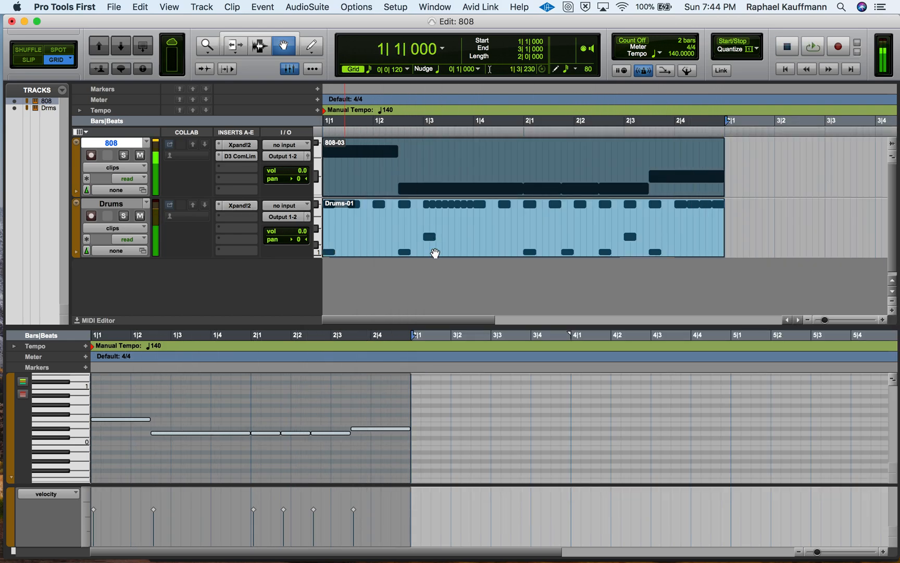
Step: Reopen the Drums track's Xpand!2, look through the FX1 effect types without changing Soft Room, and close the plug-in
click(233, 206)
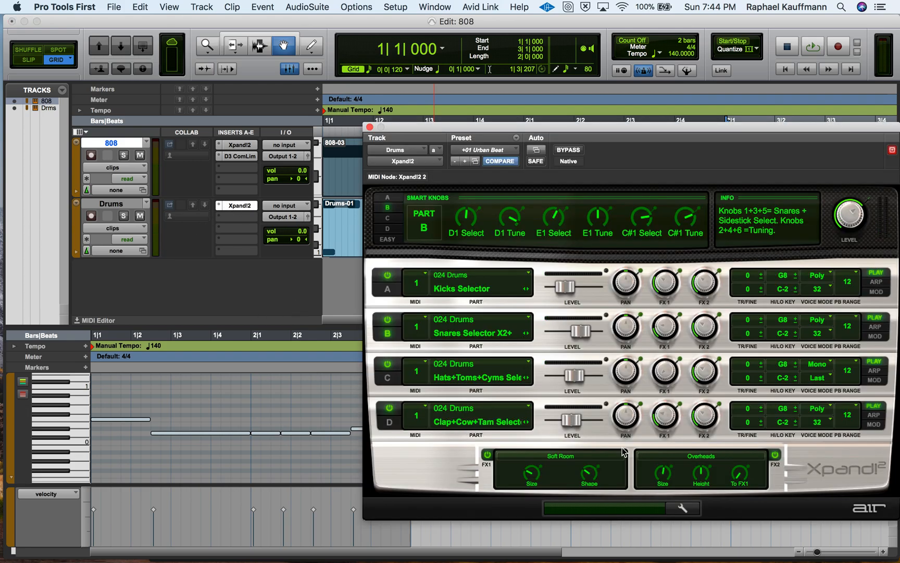
click(603, 457)
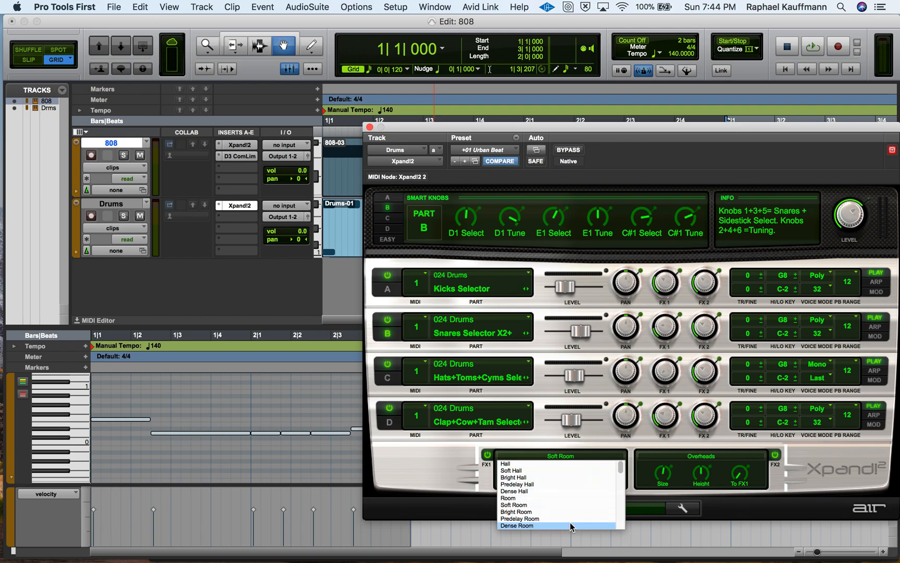
scroll(573, 515, down, 5)
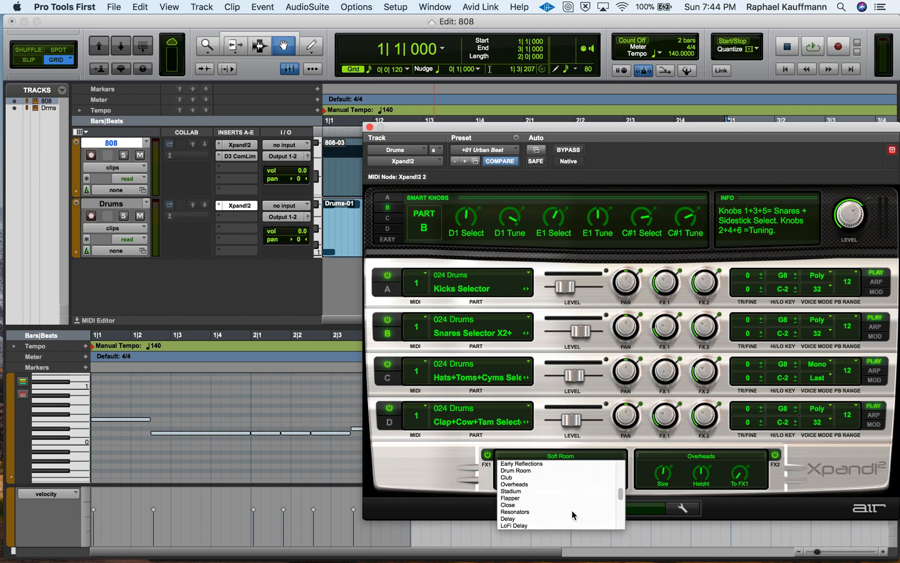
scroll(573, 515, down, 5)
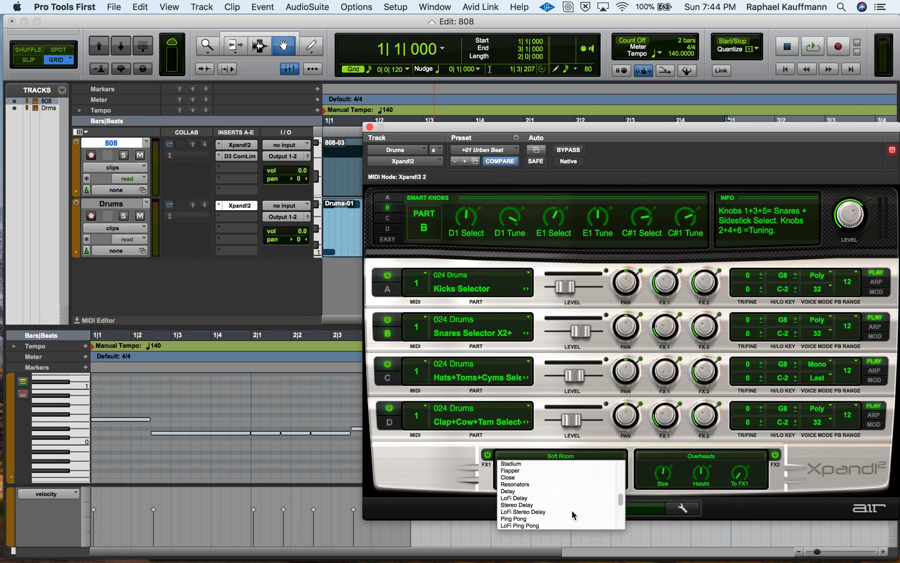
scroll(573, 515, down, 10)
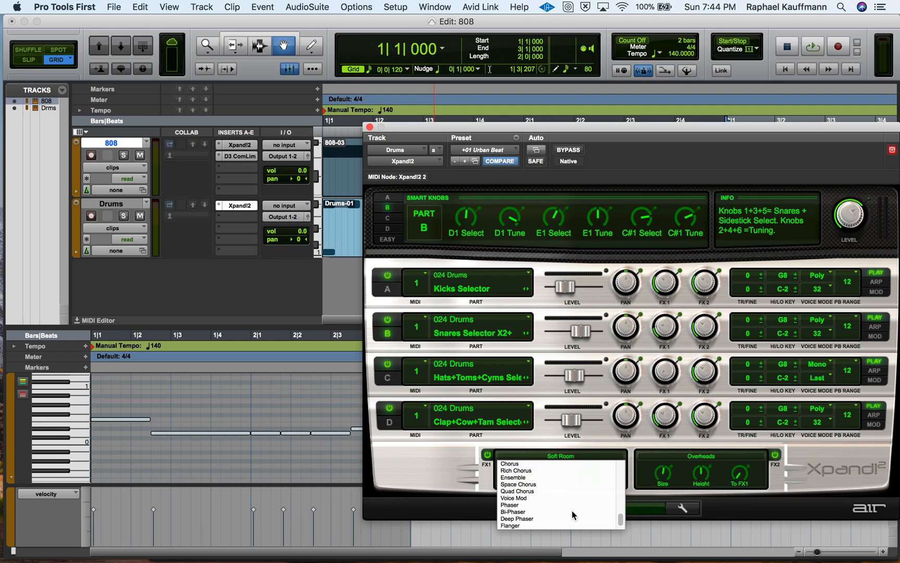
scroll(573, 515, down, 2)
scroll(573, 515, up, 3)
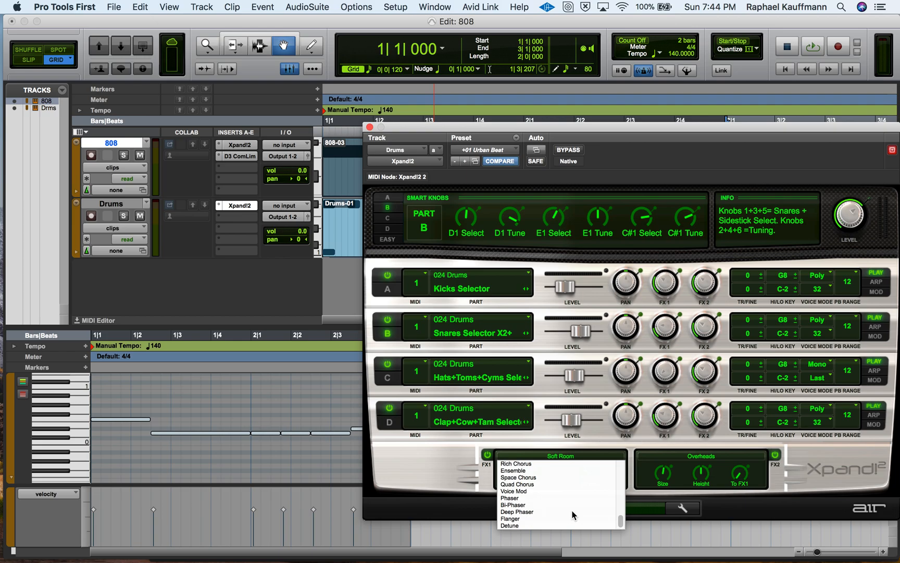
scroll(573, 515, up, 15)
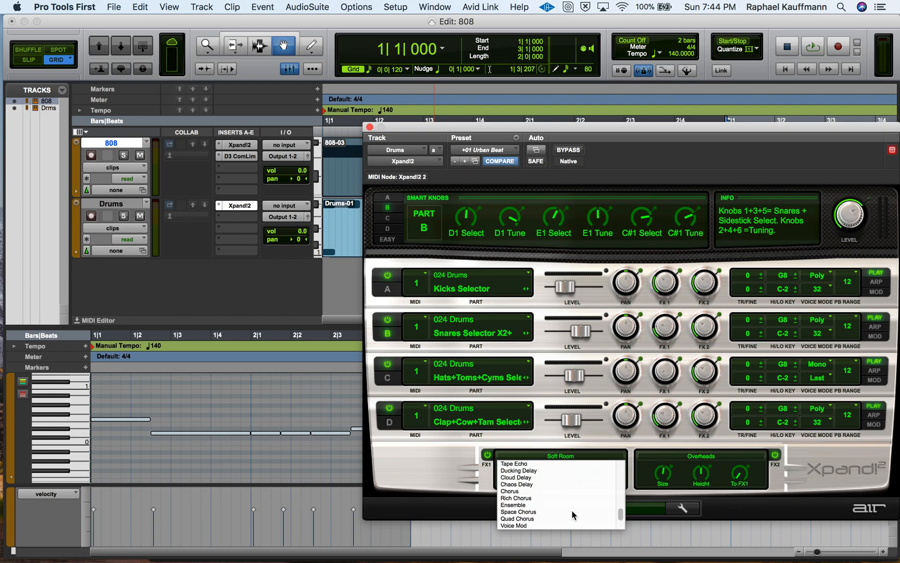
scroll(572, 514, up, 6)
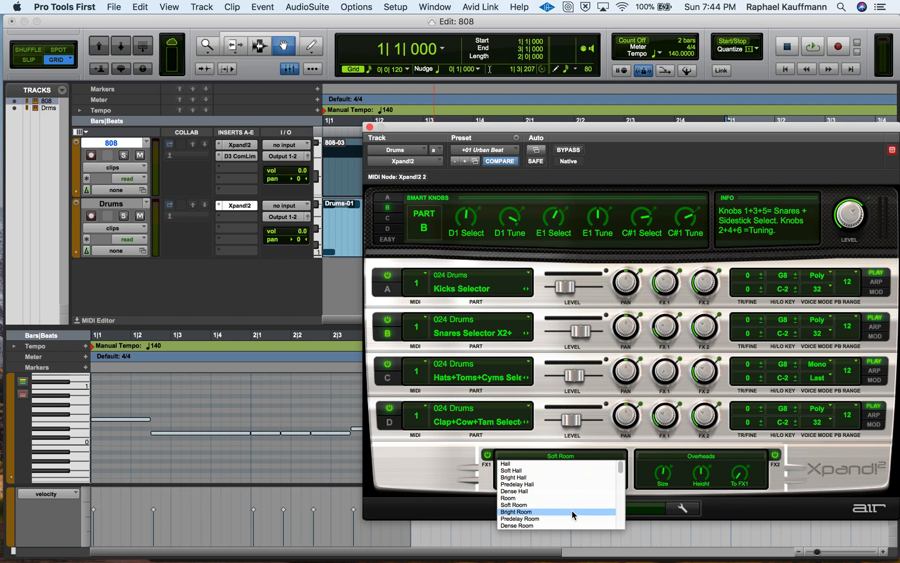
click(428, 481)
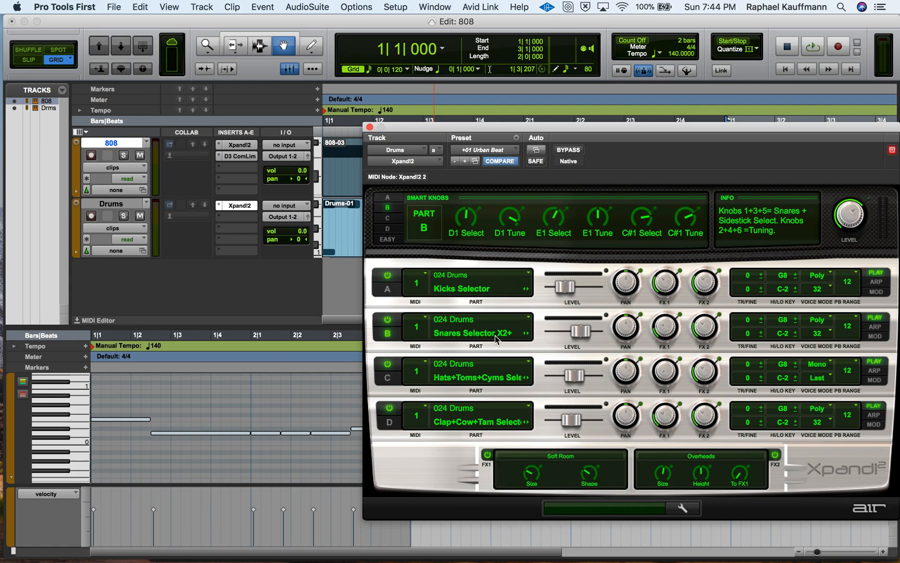
click(369, 127)
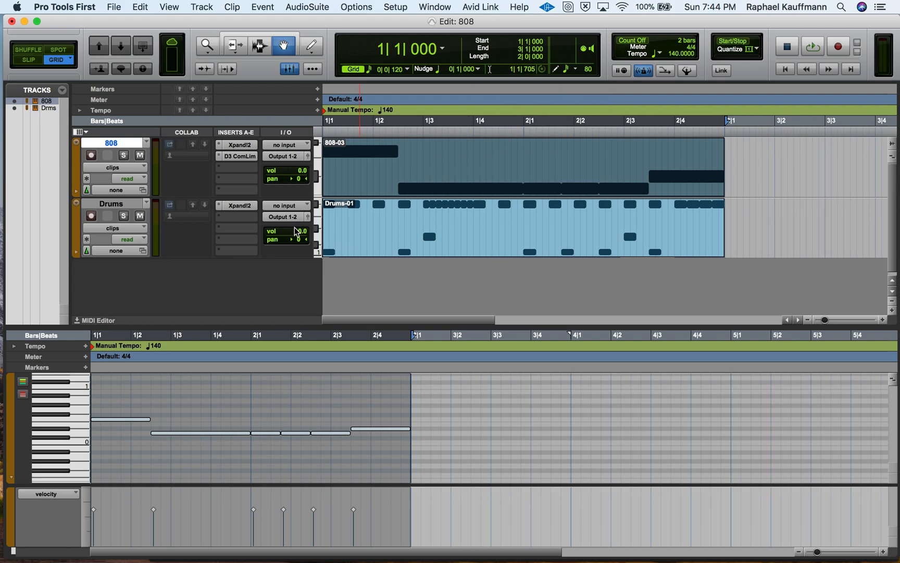
Step: Reopen the Drums track's Xpand!2, play the full beat, close the plug-in and stop playback
click(239, 205)
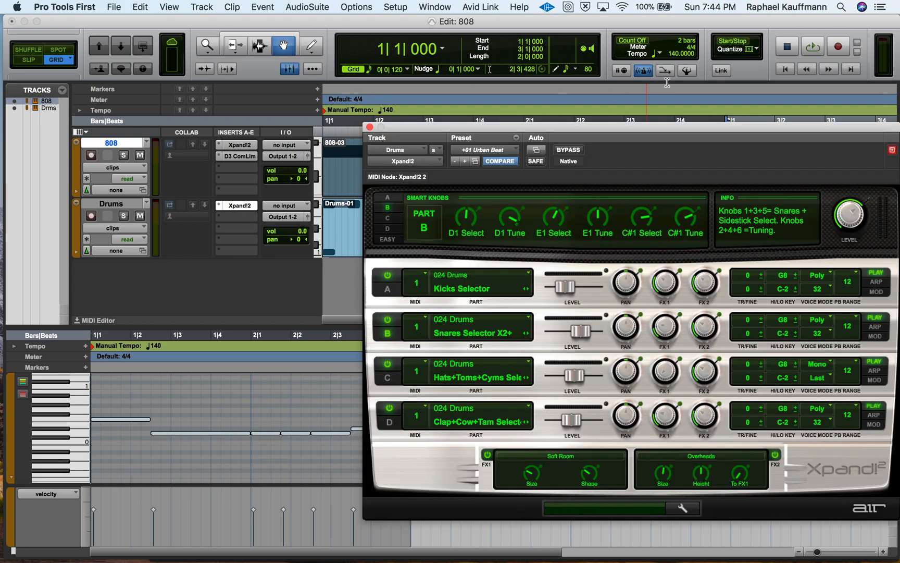
key(space)
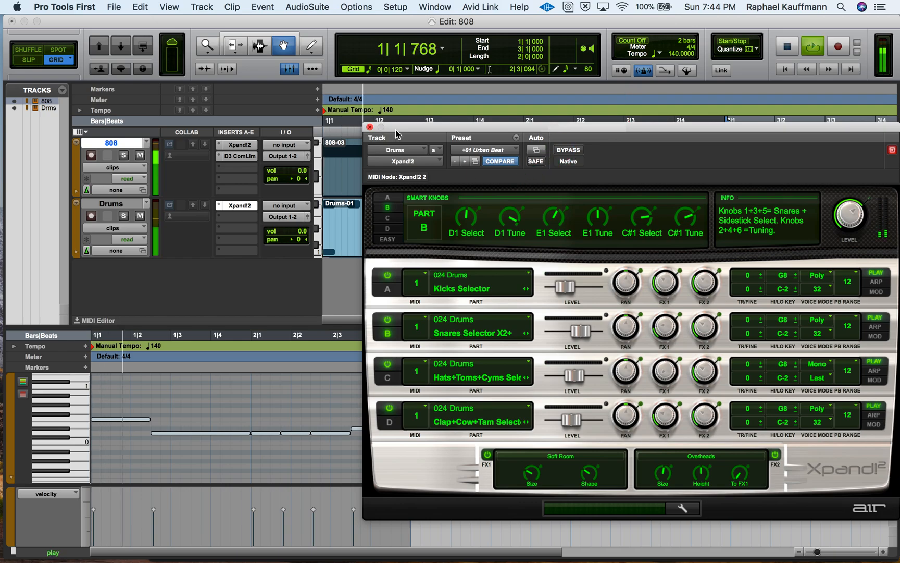
click(369, 127)
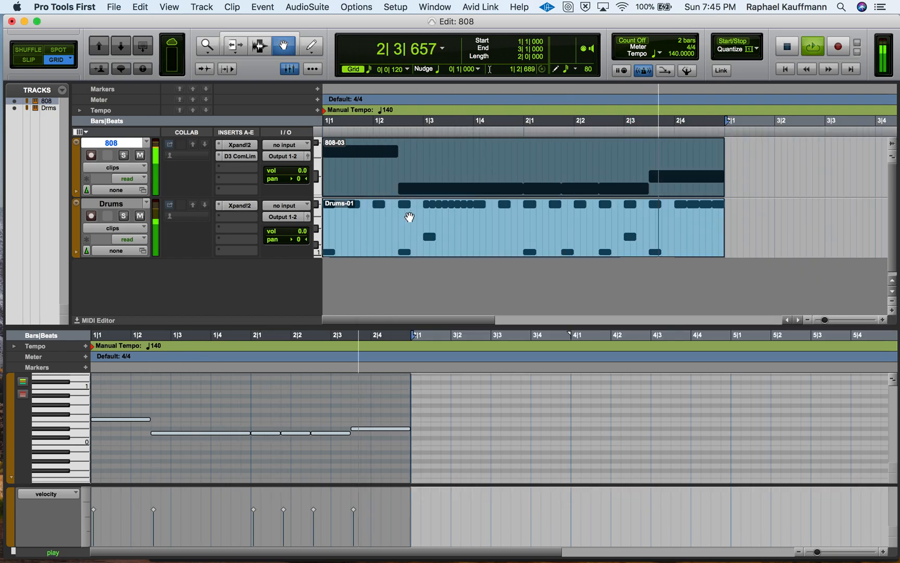
key(space)
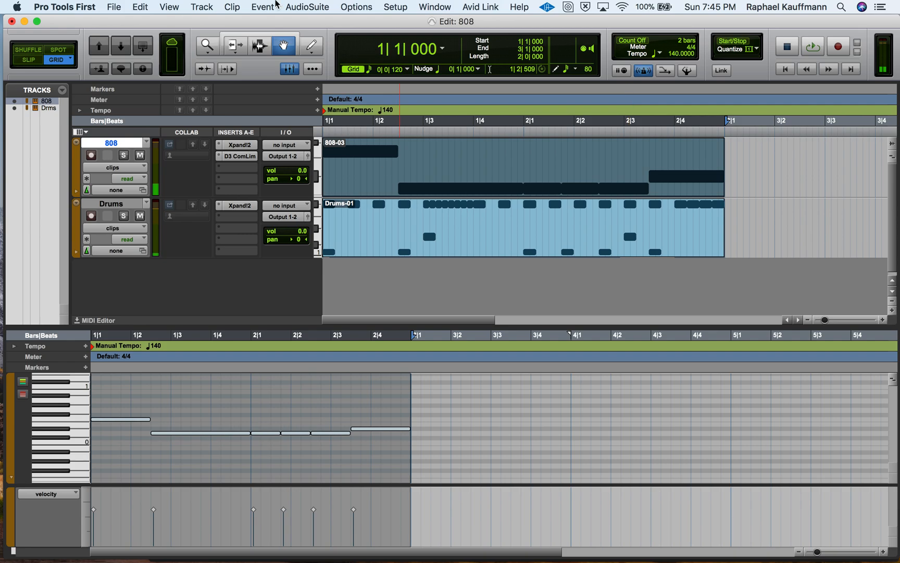
Step: Switch to QuickTime Player, bring up the save dialog for the screen recording and start its file name with "808 &"
click(114, 8)
click(114, 7)
key(super+Tab)
click(115, 7)
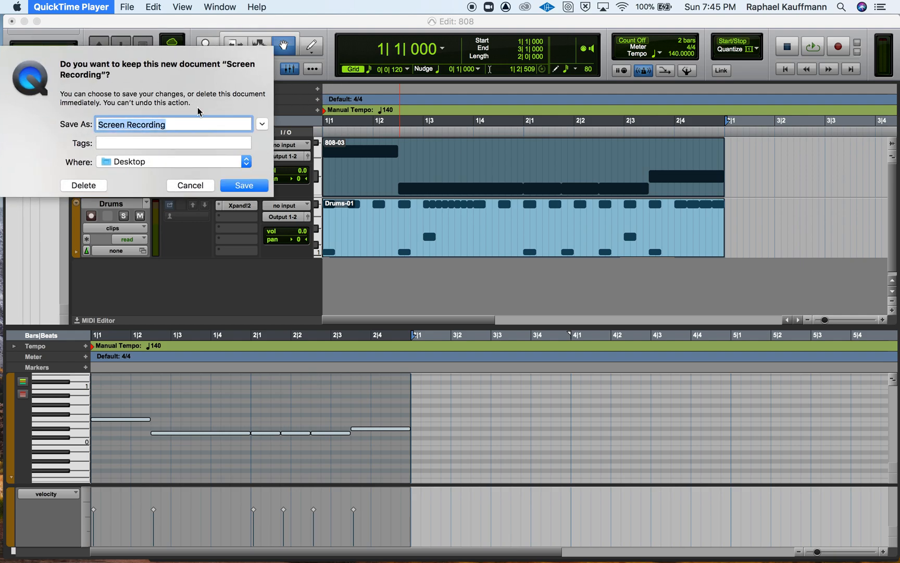
text(808 &)
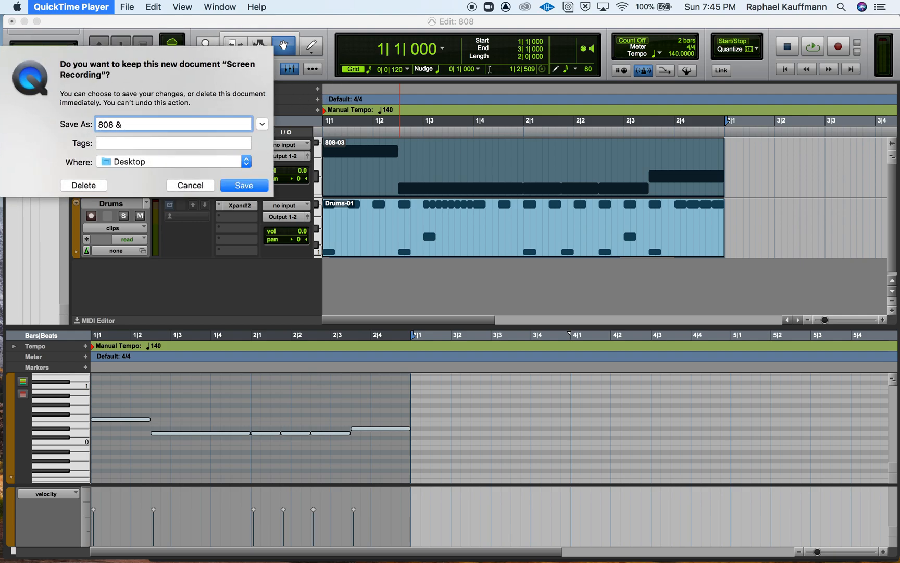